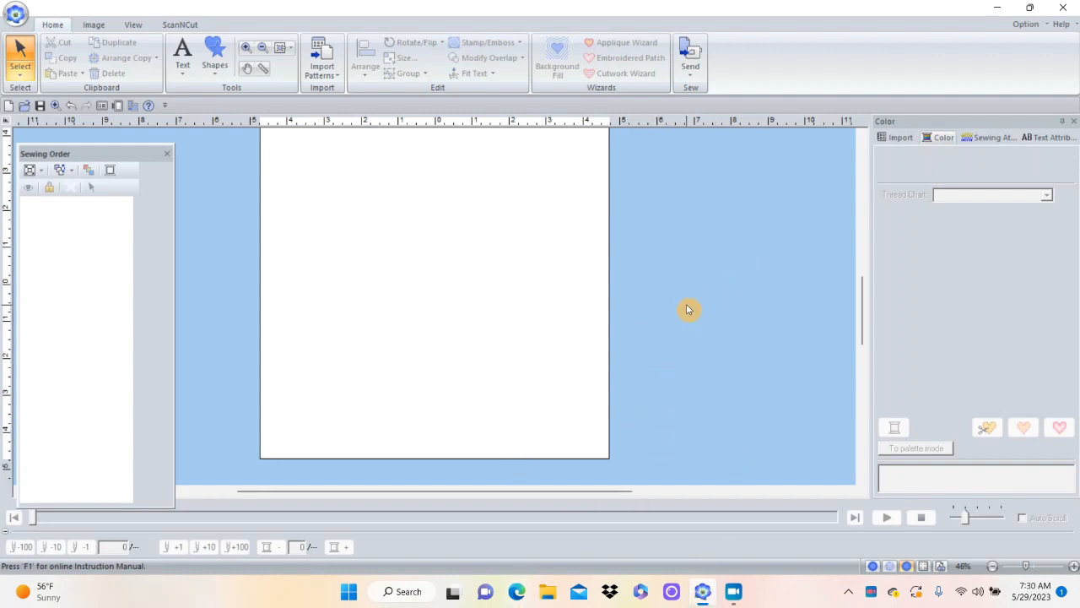
- Open Programmable Stitch Creator and start a new motif pattern
click(1027, 25)
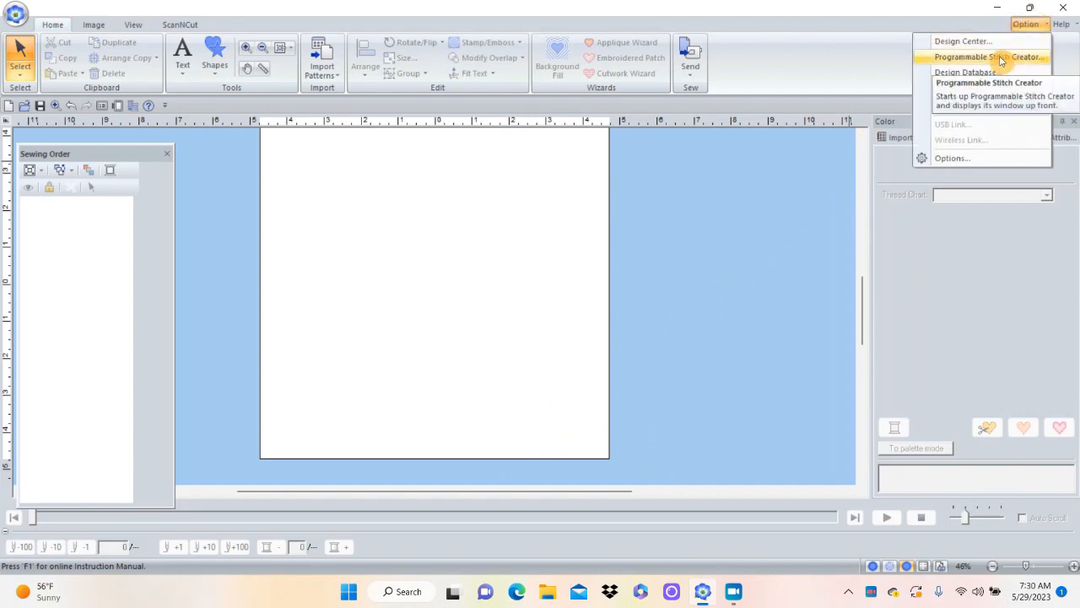
click(1002, 57)
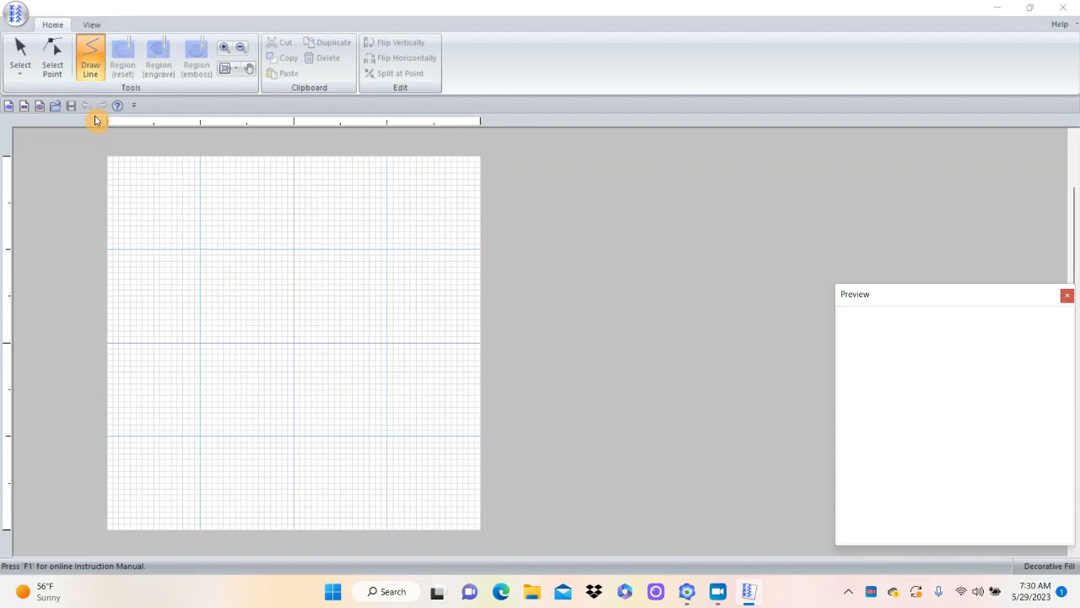
click(17, 15)
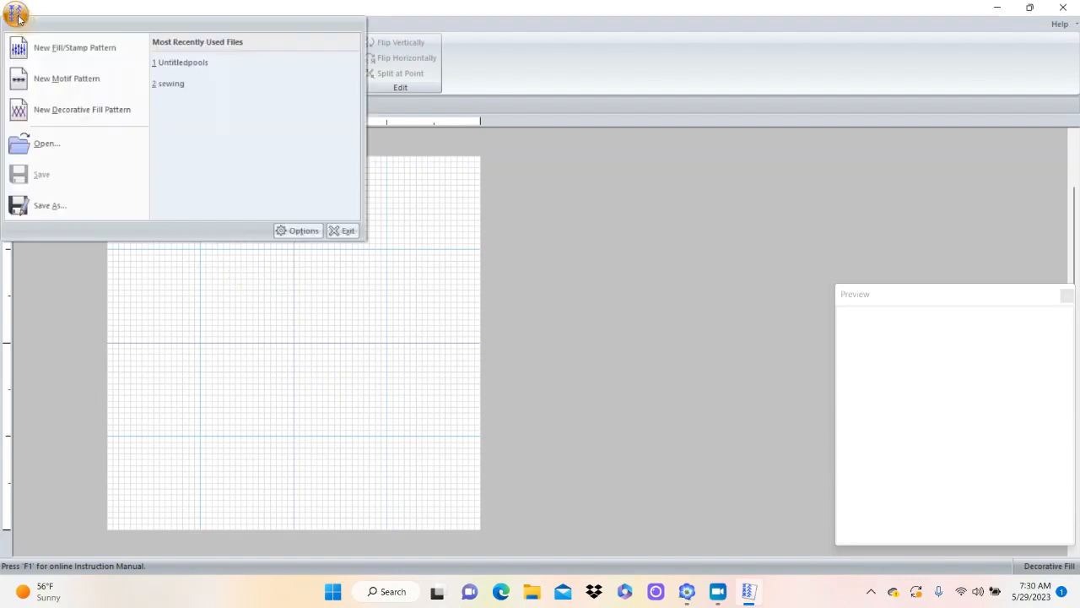
click(55, 79)
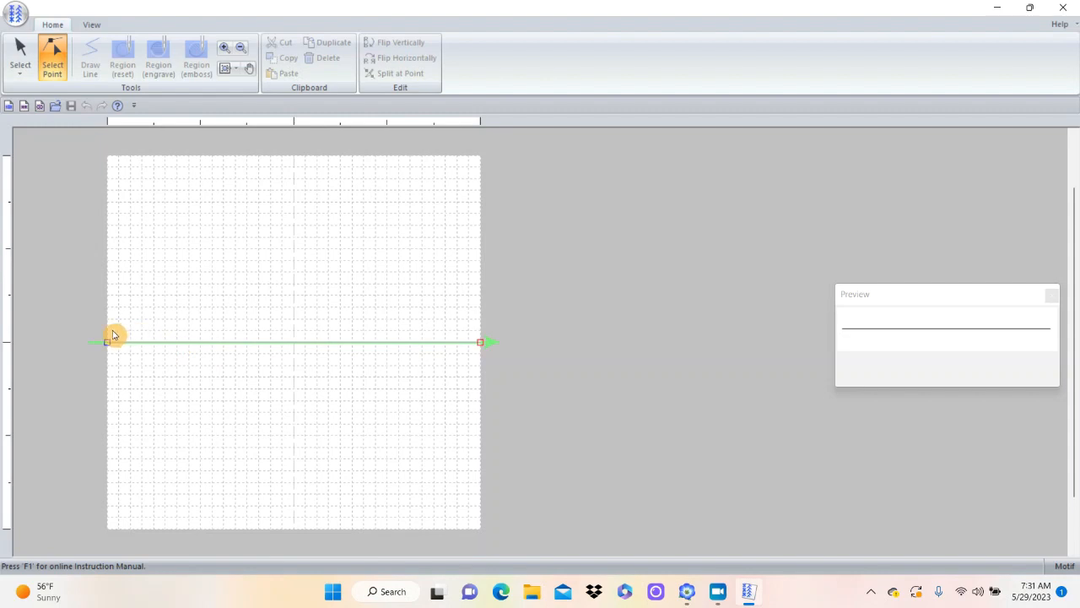
- Insert three points on the motif line and pull them above the guideline to form an angular arch
click(422, 342)
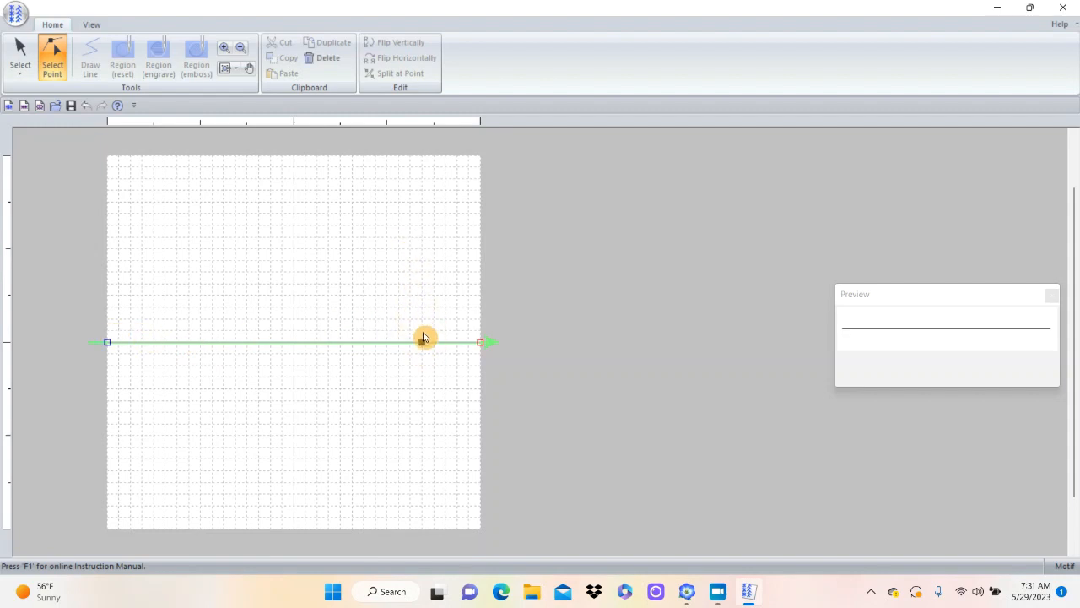
drag(422, 342, 419, 264)
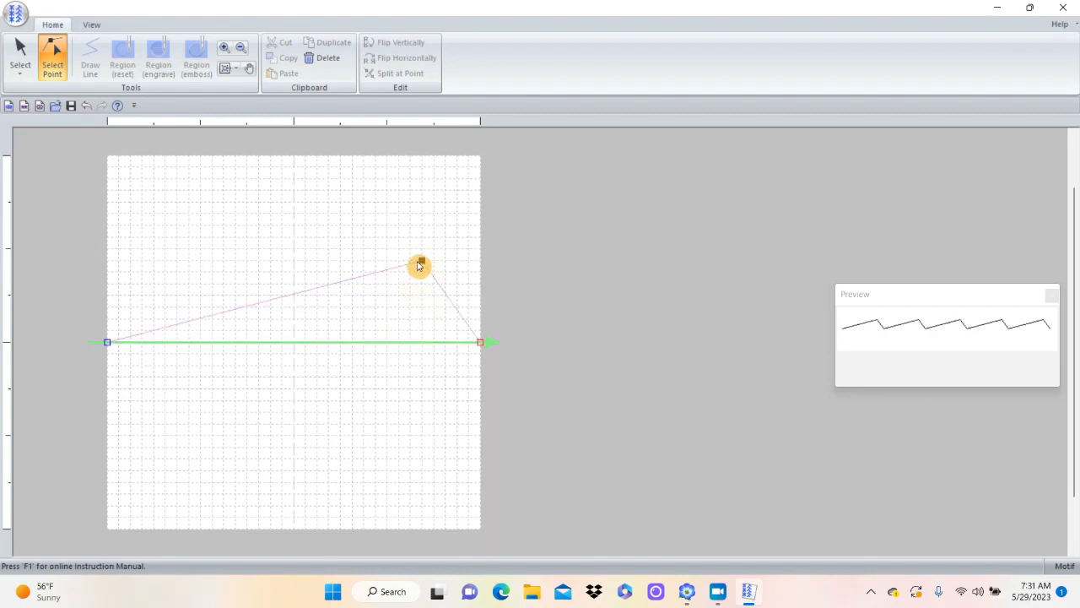
click(363, 278)
click(361, 275)
click(372, 264)
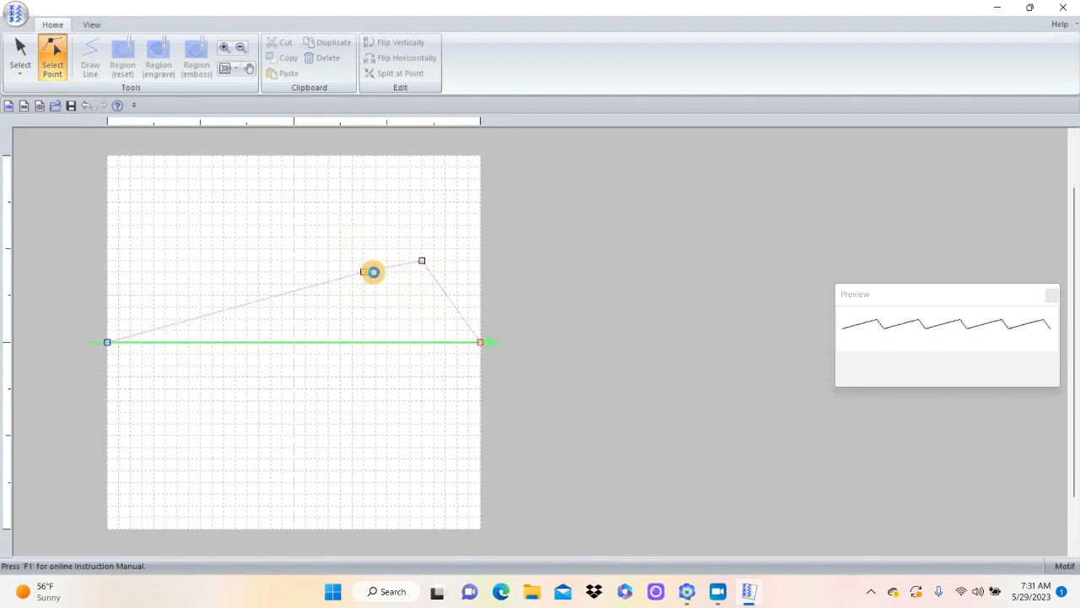
drag(370, 279, 352, 203)
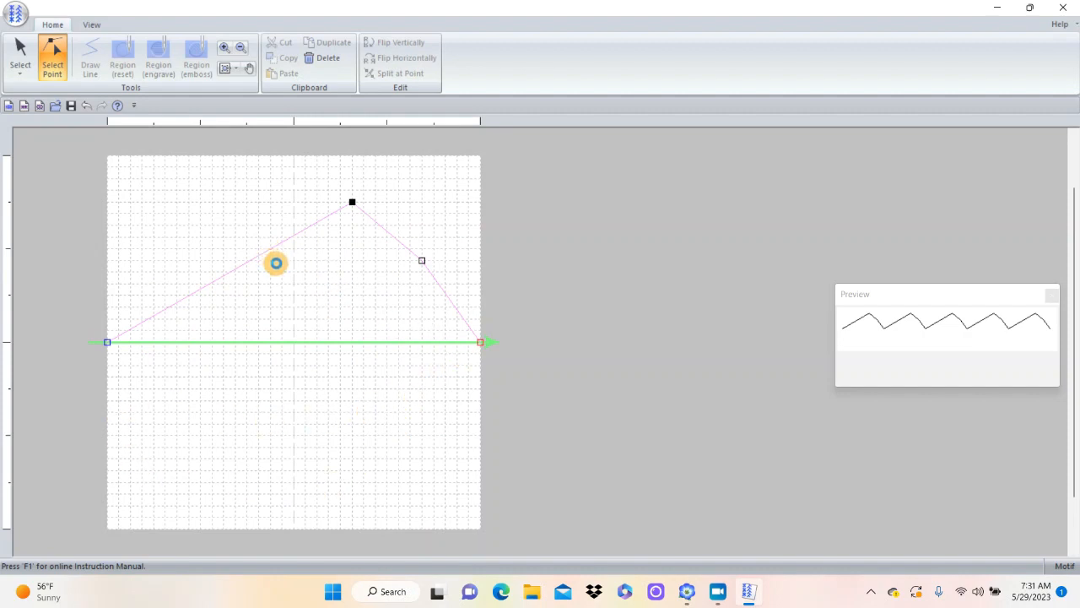
click(276, 259)
drag(279, 257, 191, 214)
- Add three points to the right-hand segment, placing them below the guideline at right, on the start point, and below the guideline at left
click(466, 319)
drag(464, 315, 375, 470)
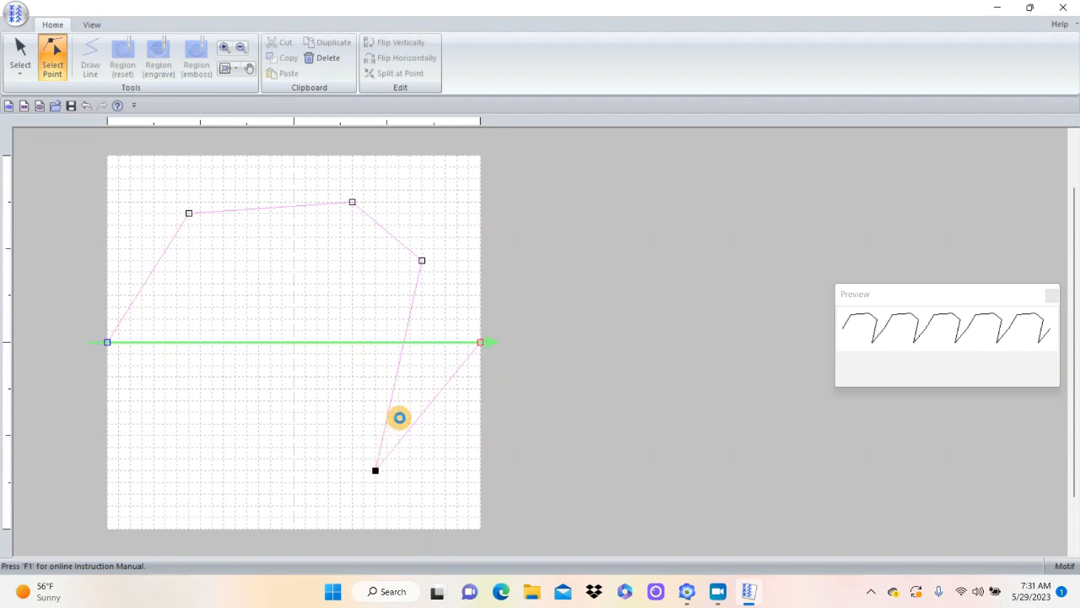
click(398, 415)
drag(397, 421, 108, 342)
click(254, 417)
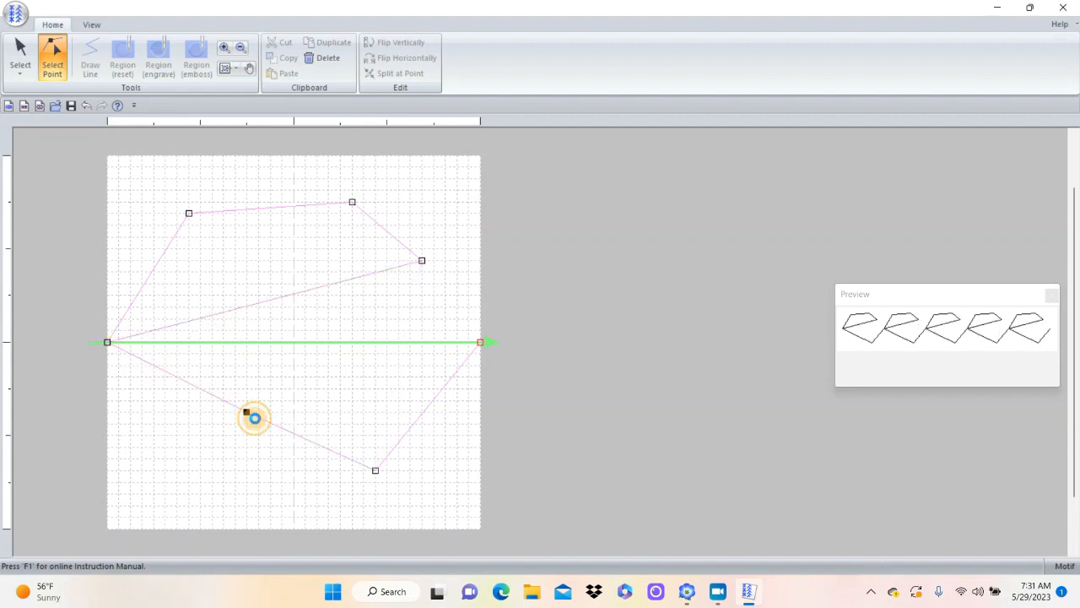
drag(254, 418, 211, 458)
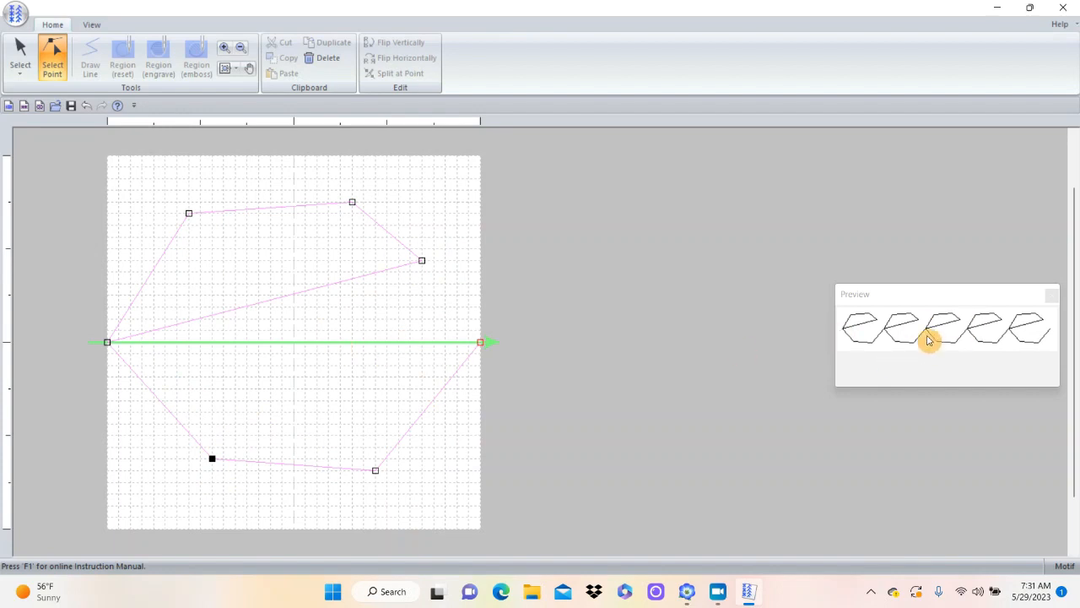
- Move the preview window beside the drawing area and start a new motif pattern without saving the current one
drag(953, 299, 633, 288)
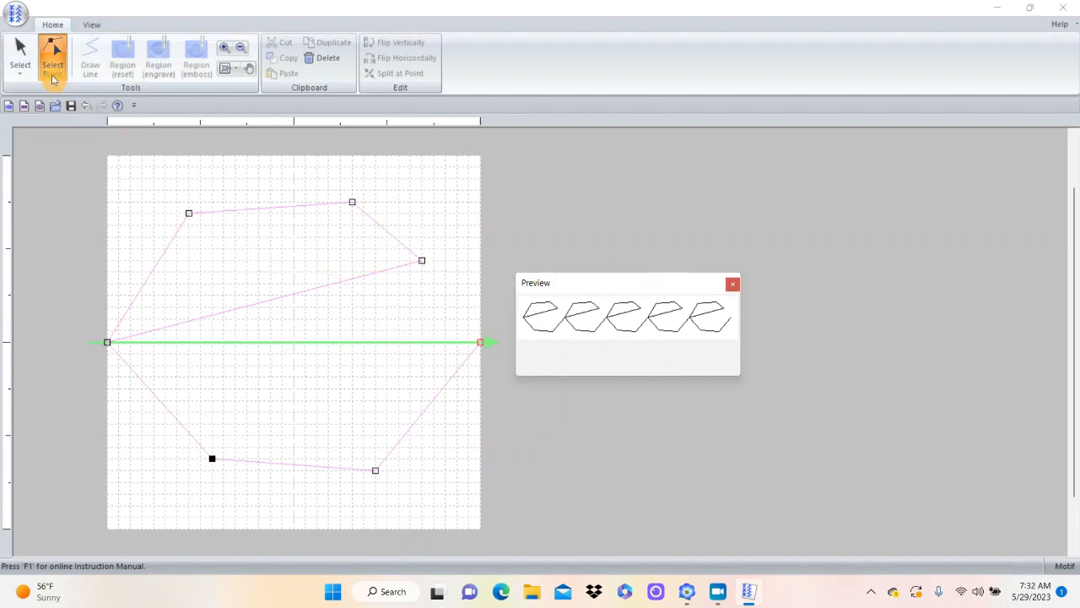
click(16, 16)
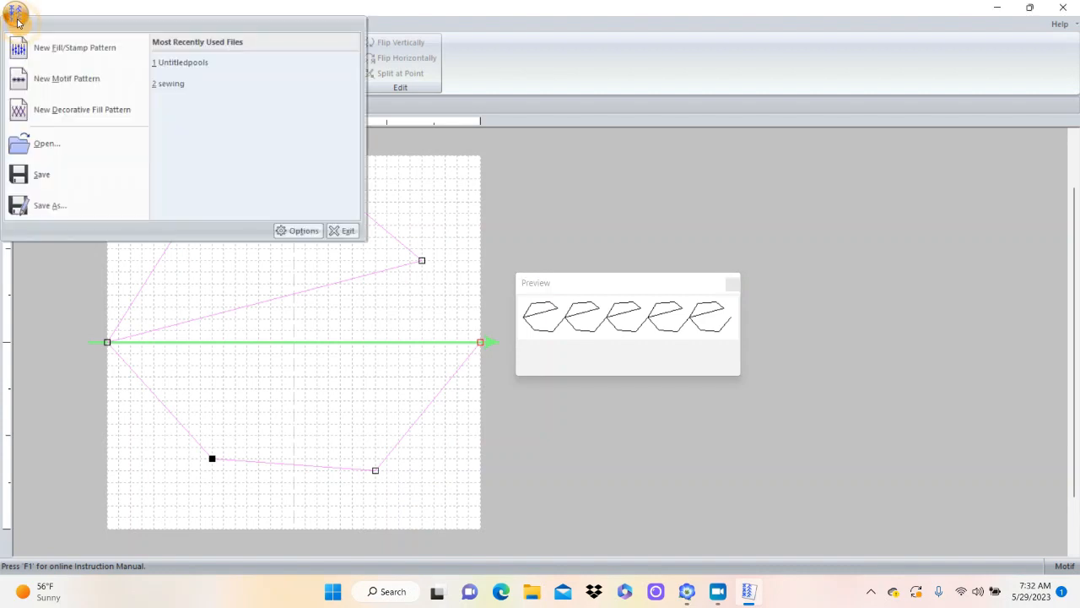
click(46, 81)
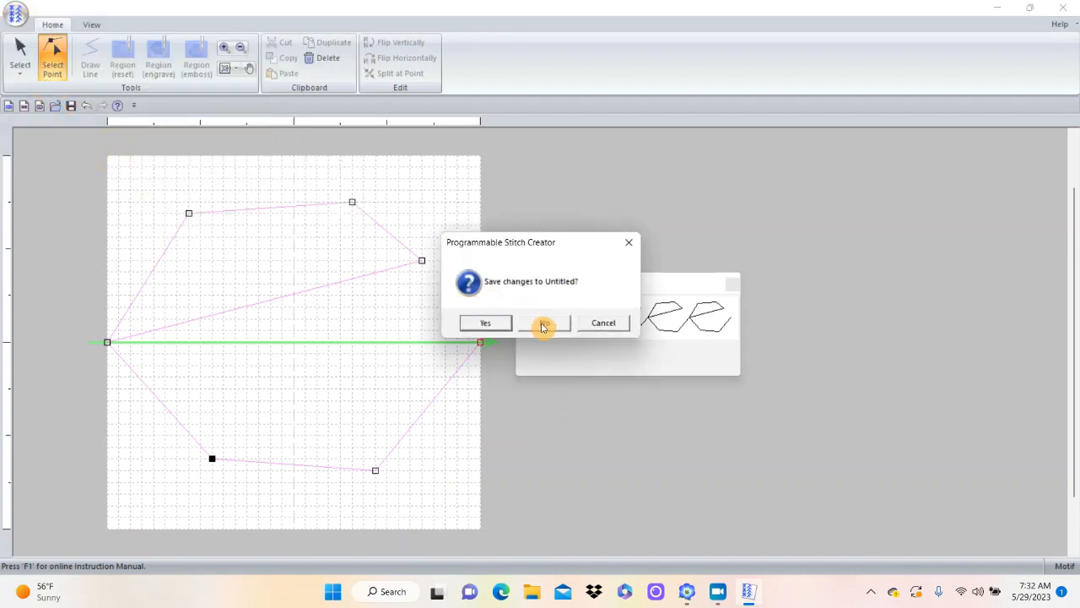
click(544, 325)
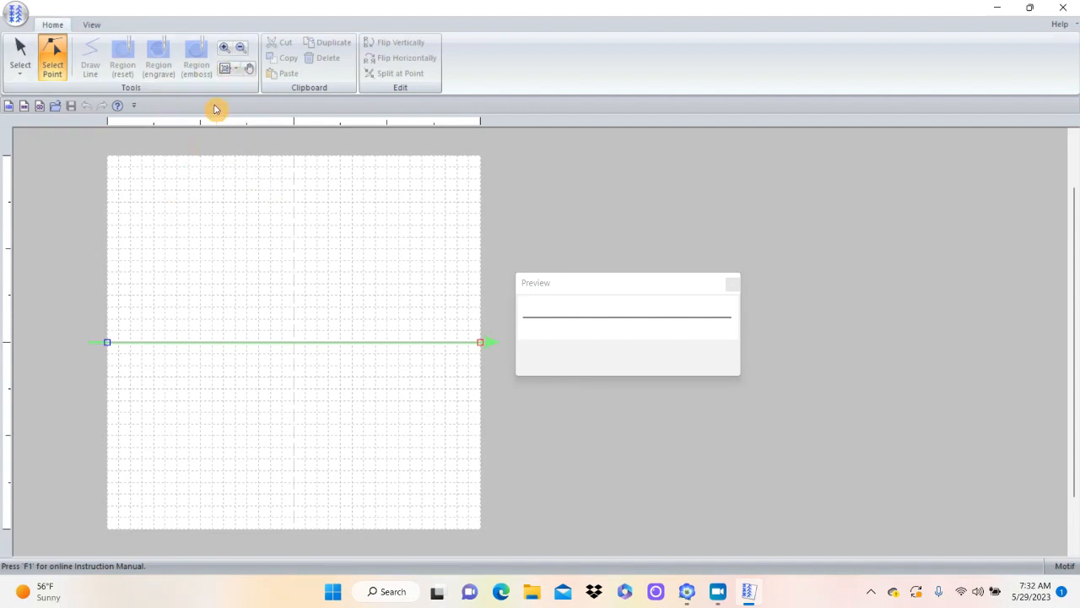
- Hide the preview window and show it again
click(94, 26)
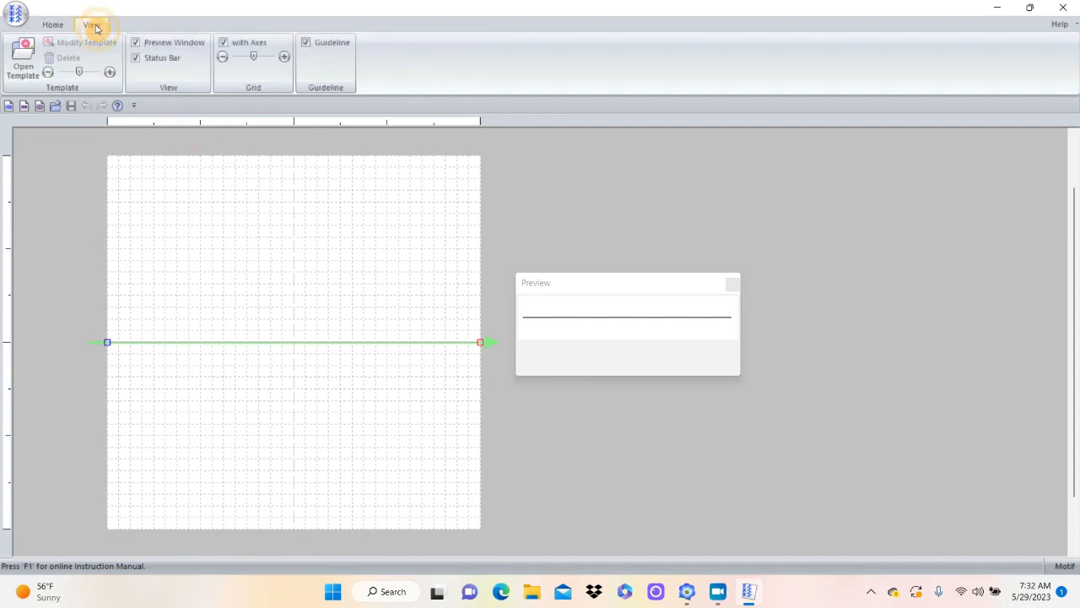
click(170, 46)
click(169, 46)
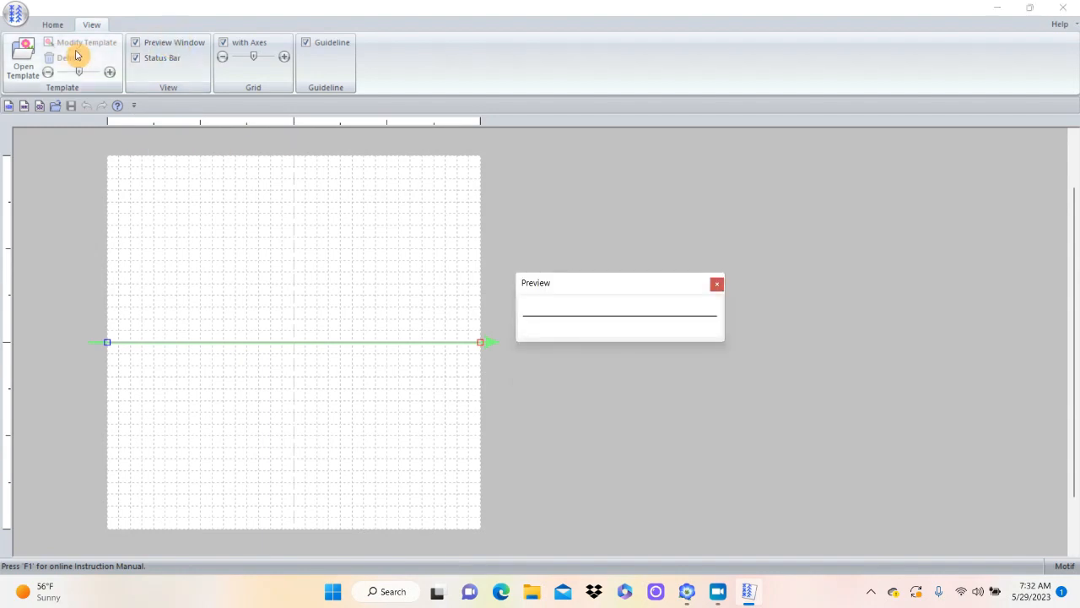
- Load the apple image from the ClipArt folder as the background template
click(23, 54)
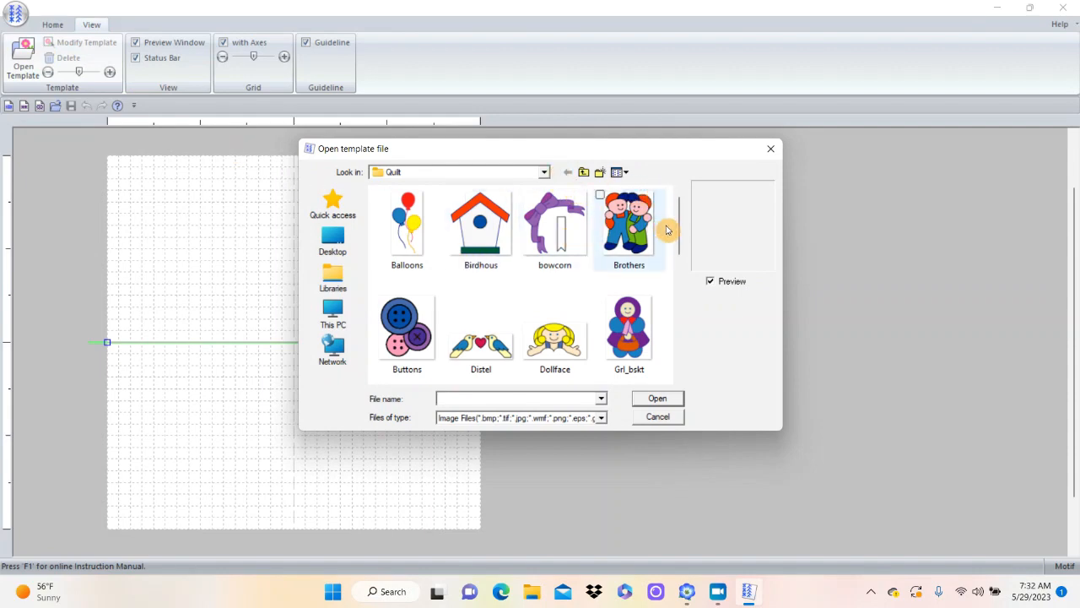
mouse_move(682, 232)
mouse_down()
mouse_move(663, 365)
mouse_move(682, 337)
mouse_move(684, 220)
mouse_up()
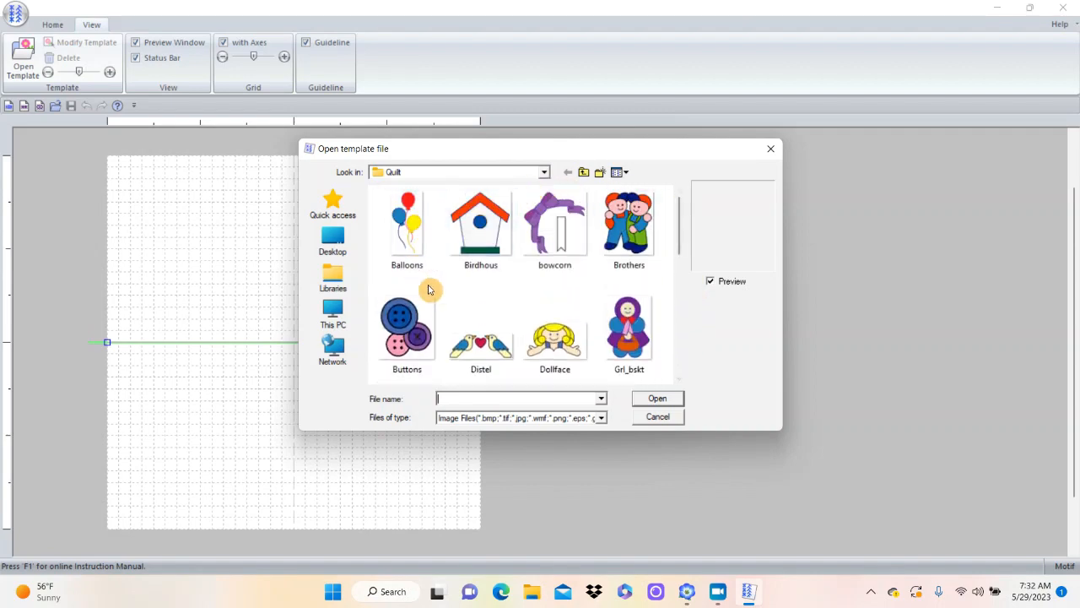
click(545, 173)
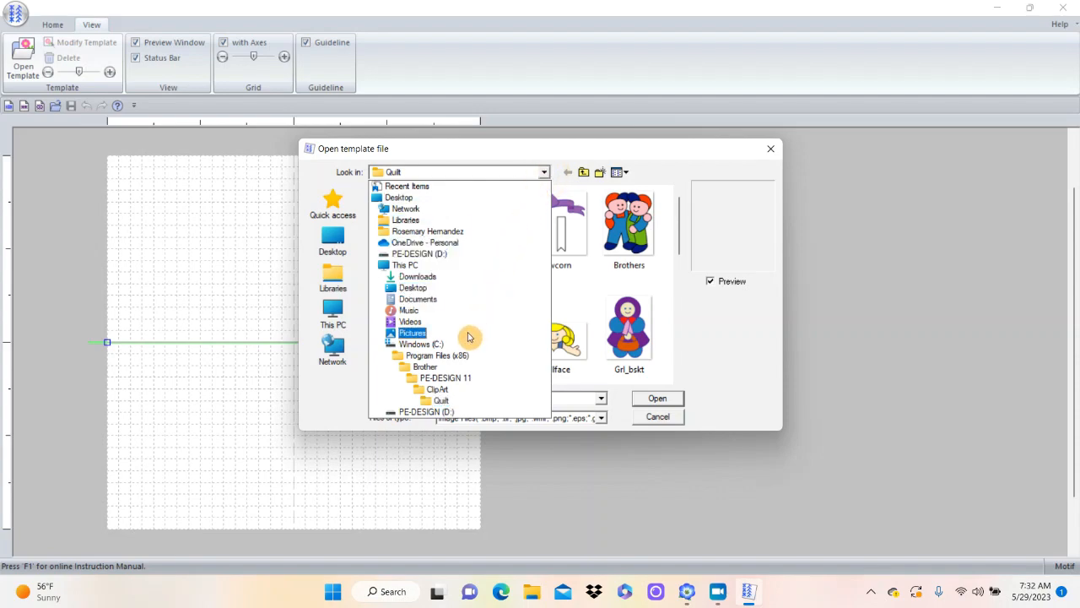
click(457, 392)
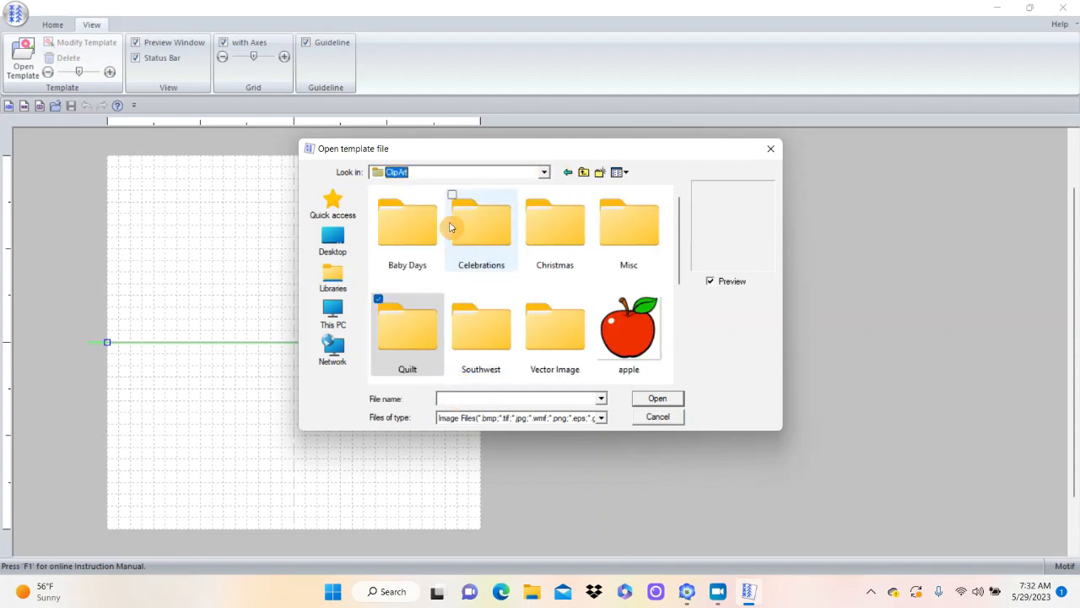
click(622, 340)
click(666, 415)
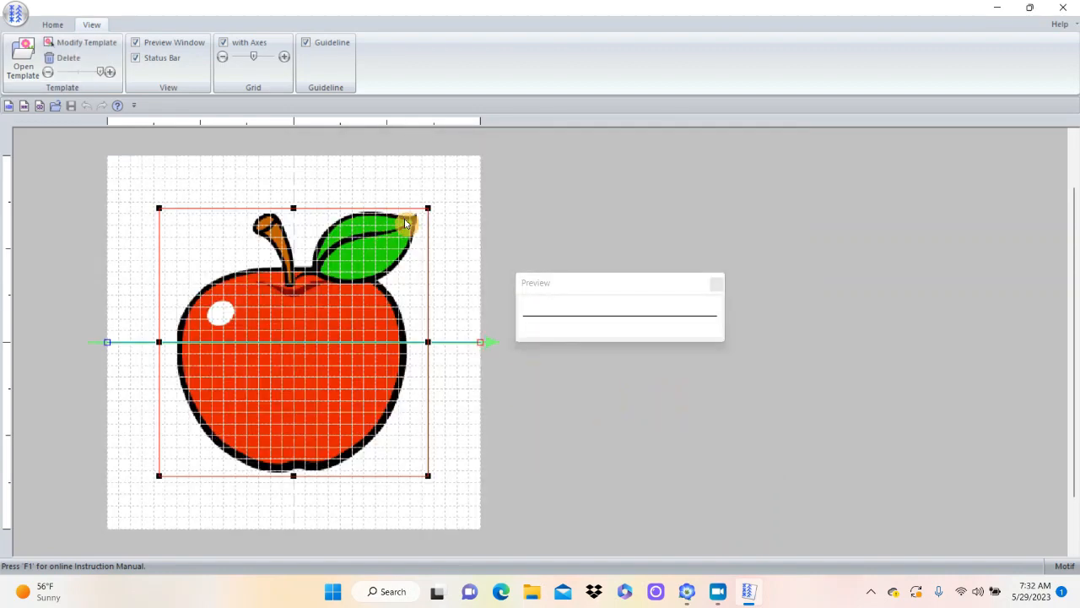
- Enlarge the apple template to fill the drawing area, and fade it to a light tint
drag(429, 208, 479, 159)
drag(159, 474, 109, 523)
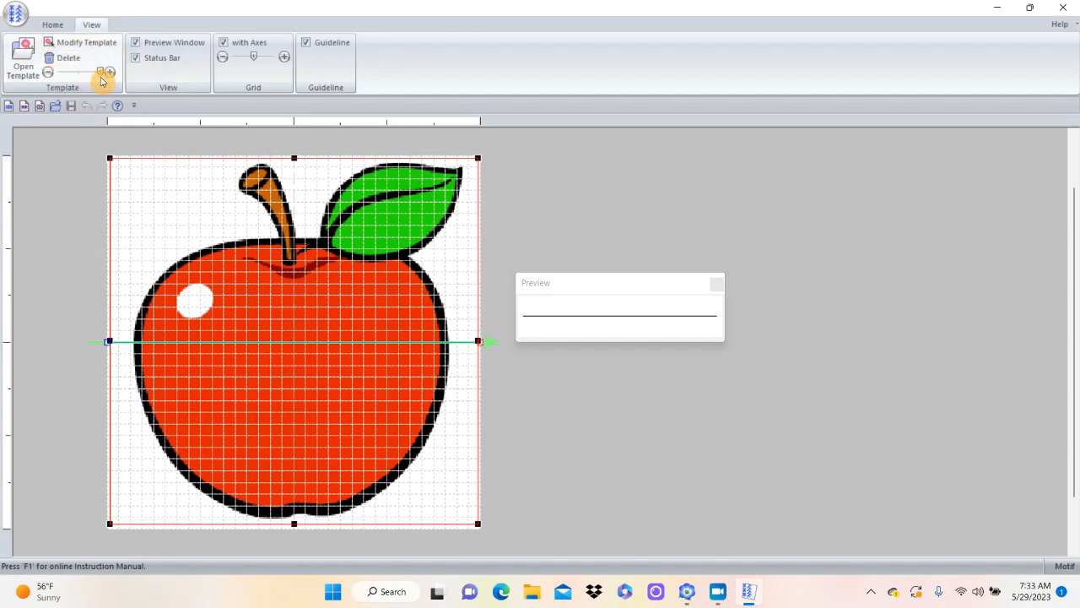
drag(102, 73, 76, 79)
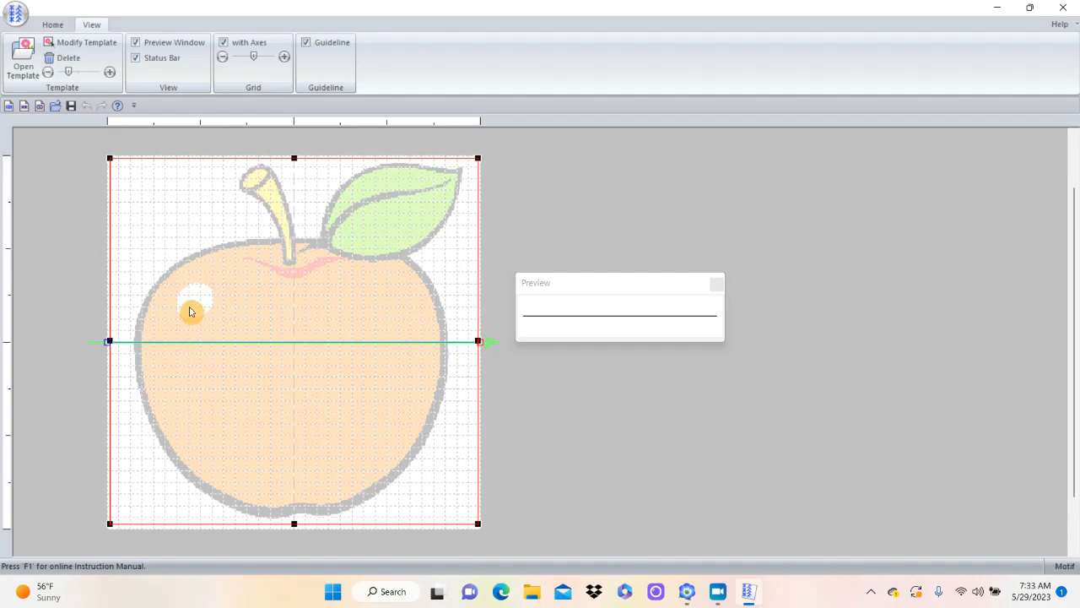
click(88, 290)
click(186, 344)
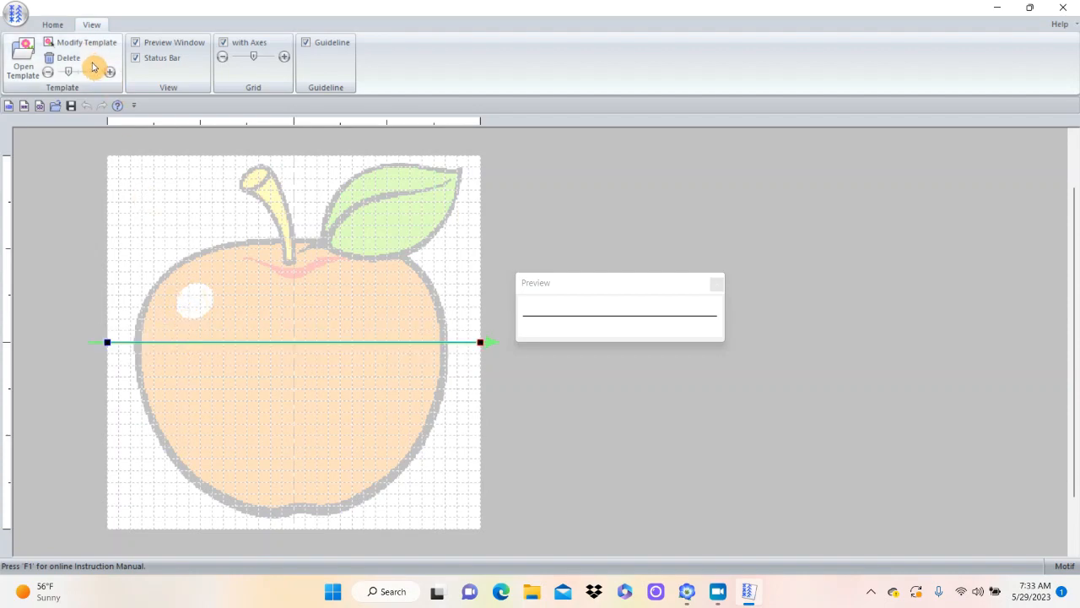
- Insert a point on the motif line with the Select Point tool and move it to the apple's top edge beside the stem
click(57, 26)
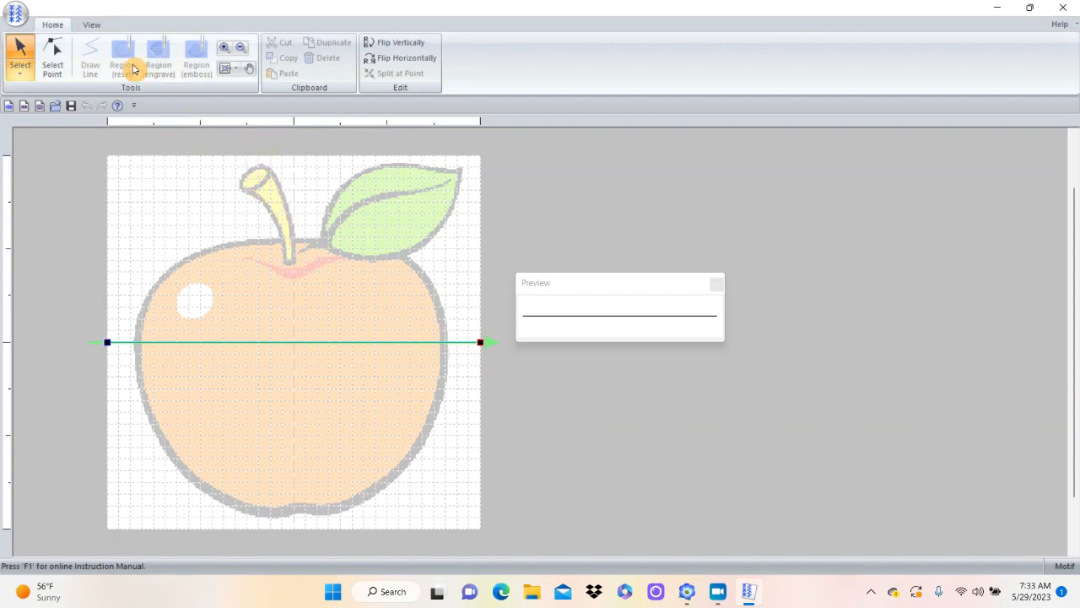
click(91, 24)
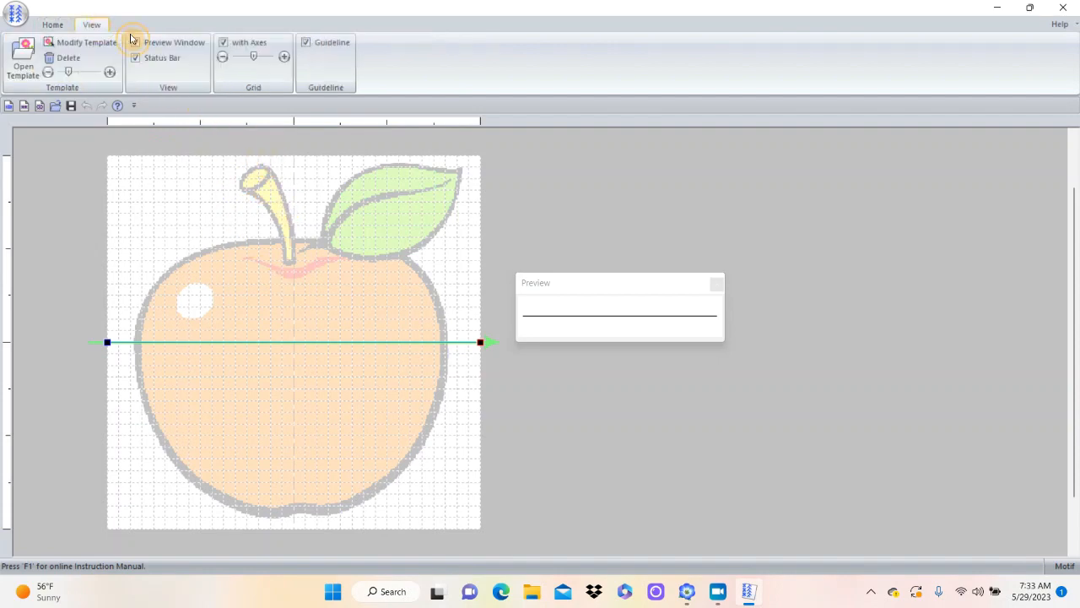
click(61, 31)
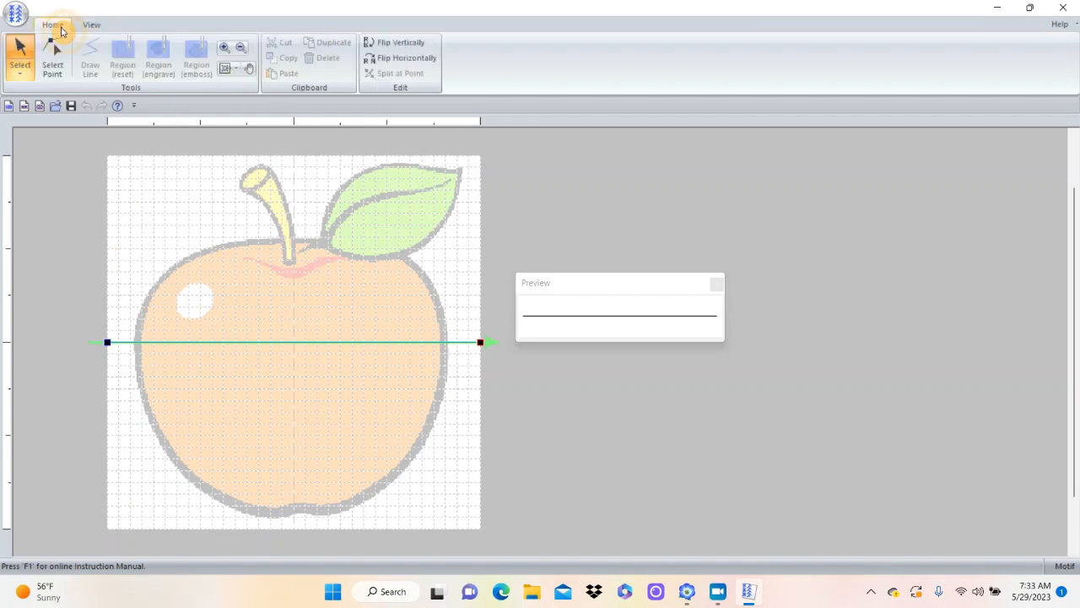
click(56, 53)
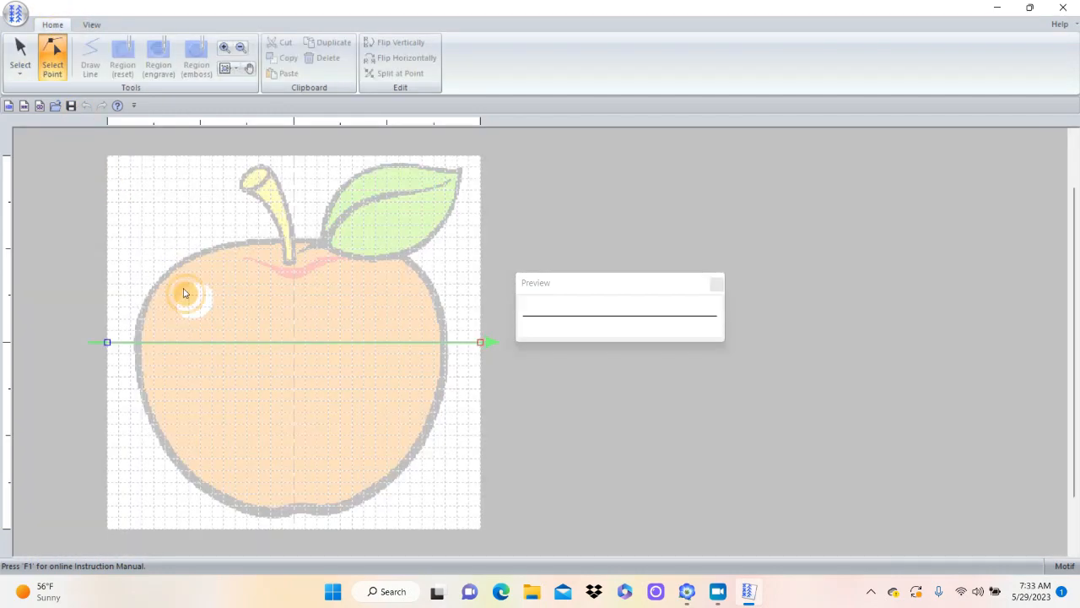
click(212, 343)
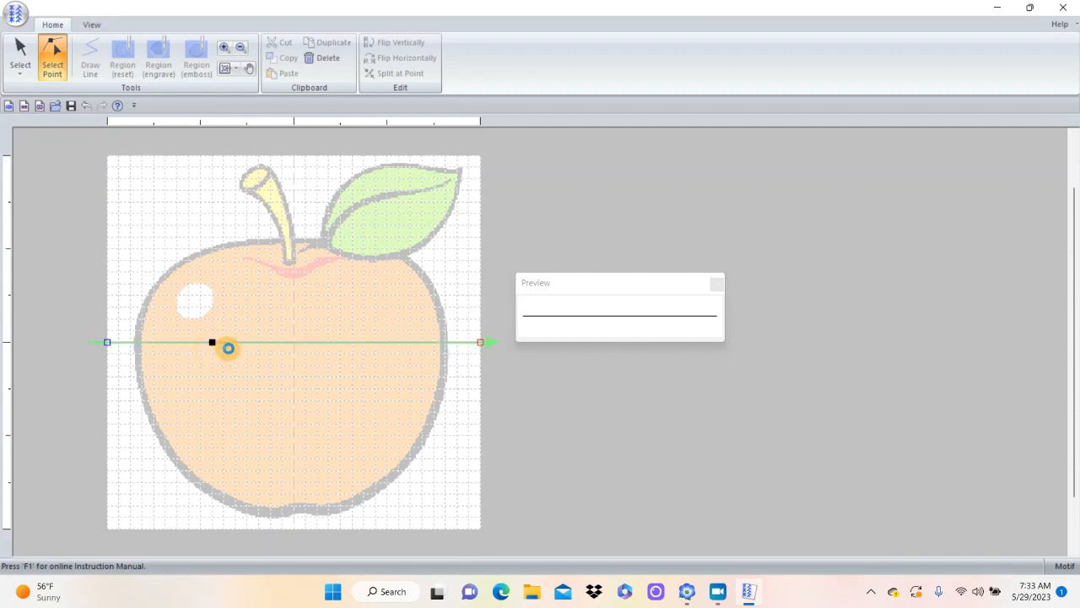
drag(221, 352, 277, 252)
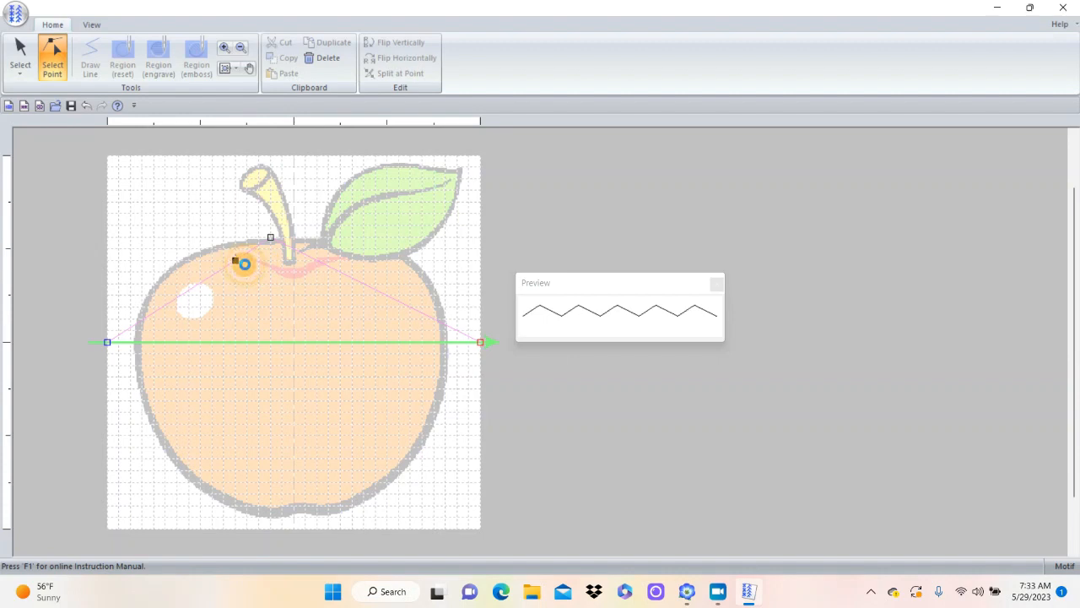
- Add five more points tracing the apple's upper-left outline from near the stem down to the guideline
click(236, 257)
click(217, 269)
click(214, 270)
drag(221, 269, 189, 263)
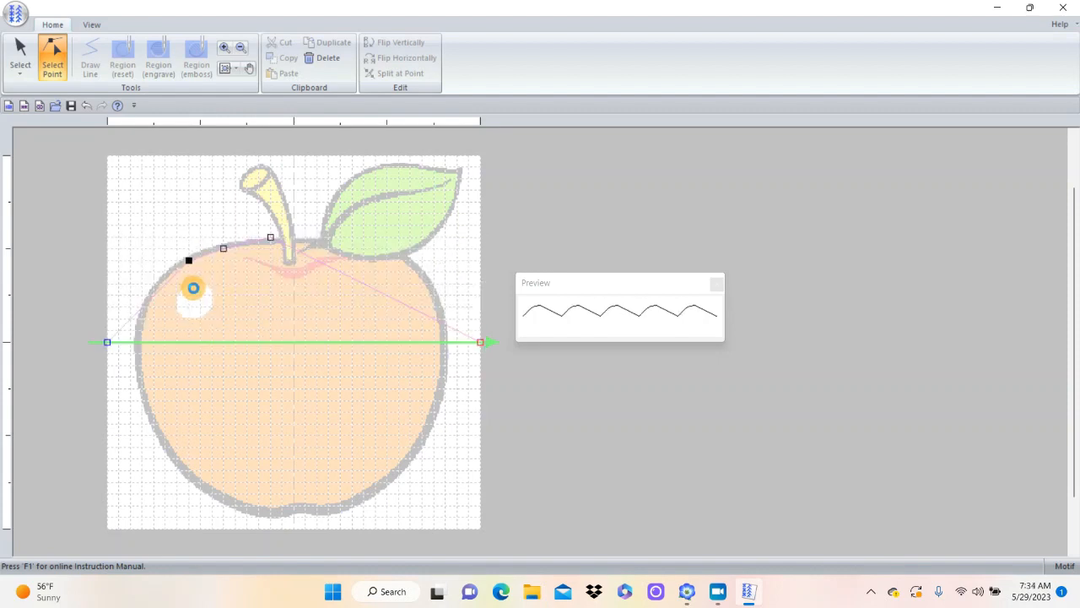
click(167, 281)
drag(173, 288, 172, 275)
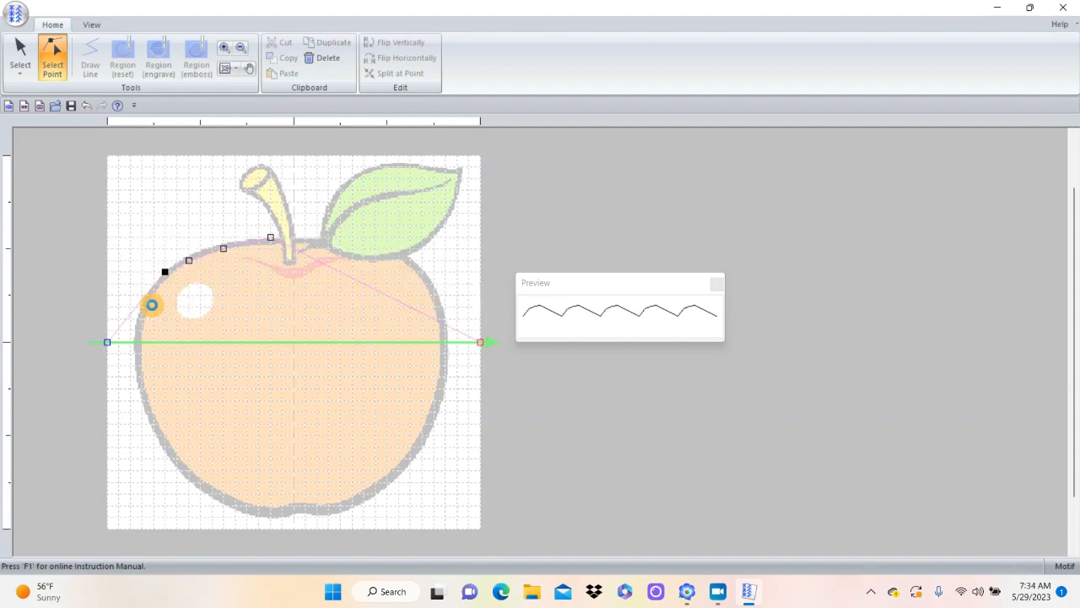
click(150, 303)
drag(157, 305, 143, 343)
click(139, 325)
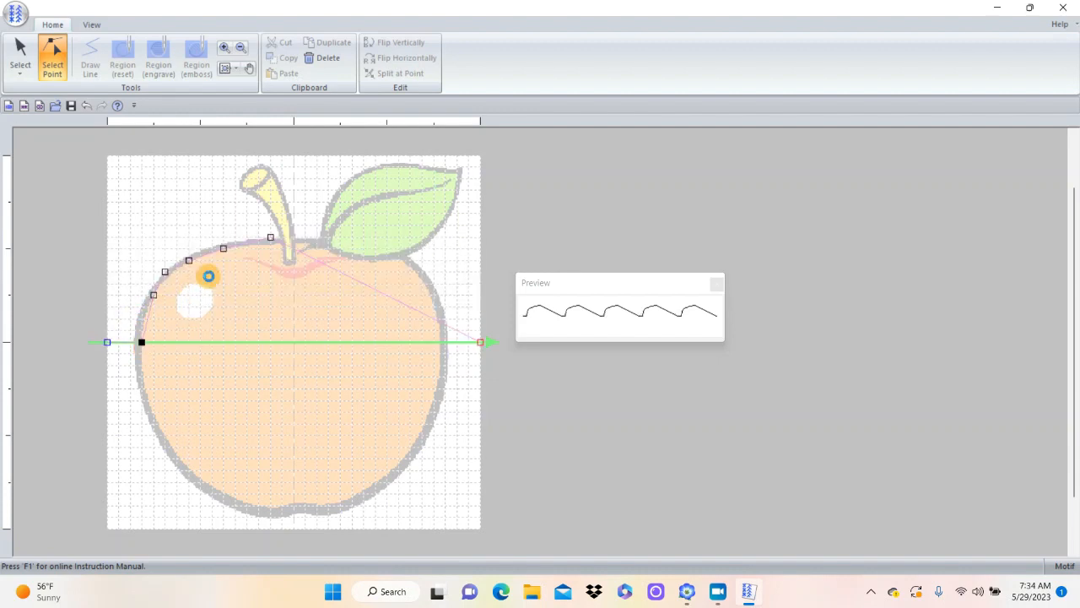
- Add points tracing the stem's left edge from its base up to the top of its tip
click(326, 271)
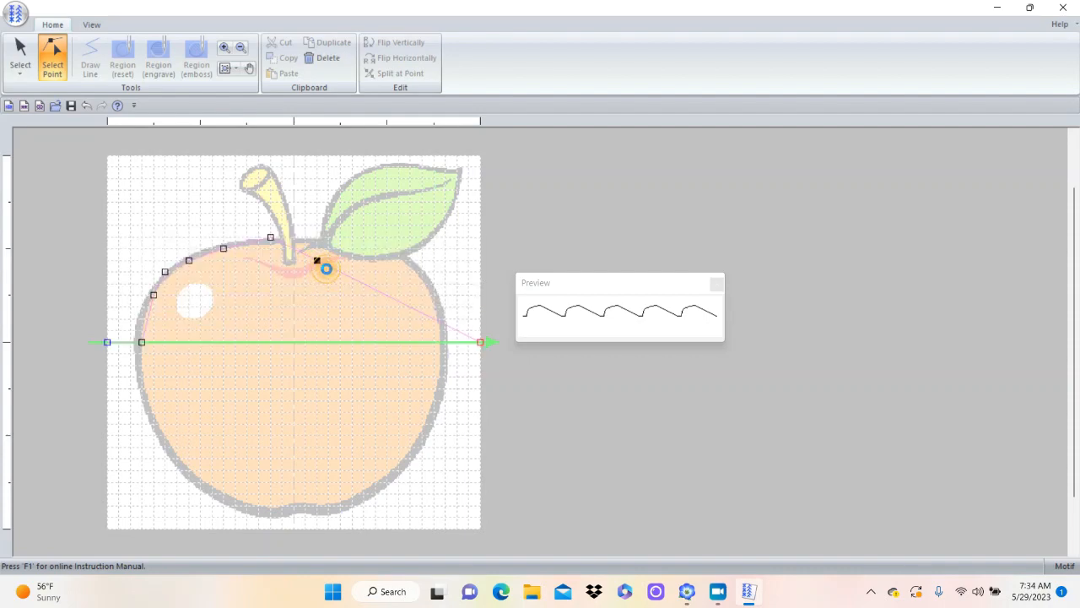
drag(326, 268, 270, 203)
click(270, 238)
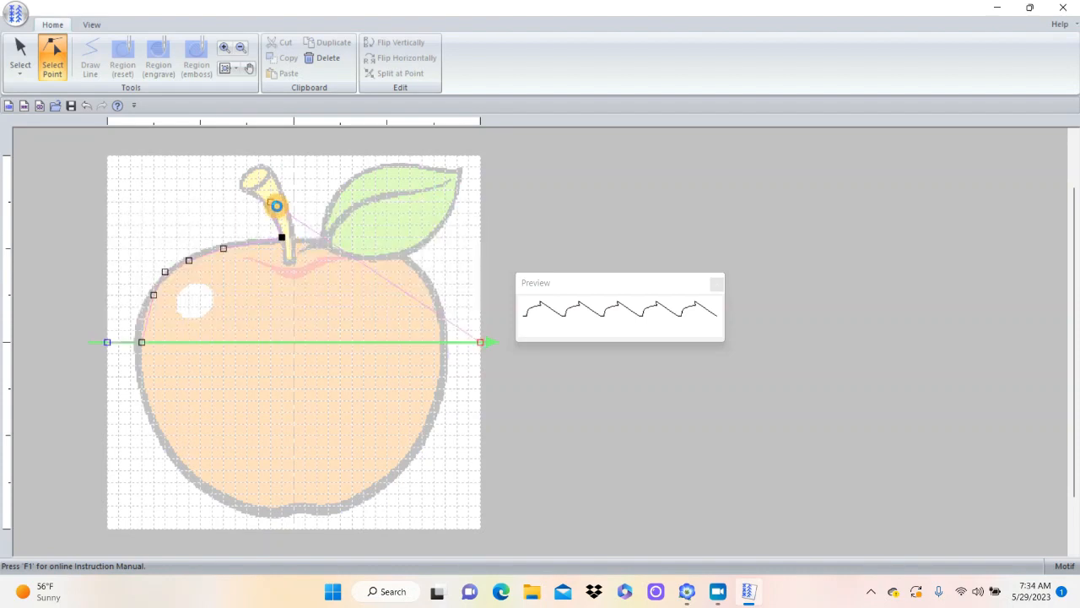
click(293, 224)
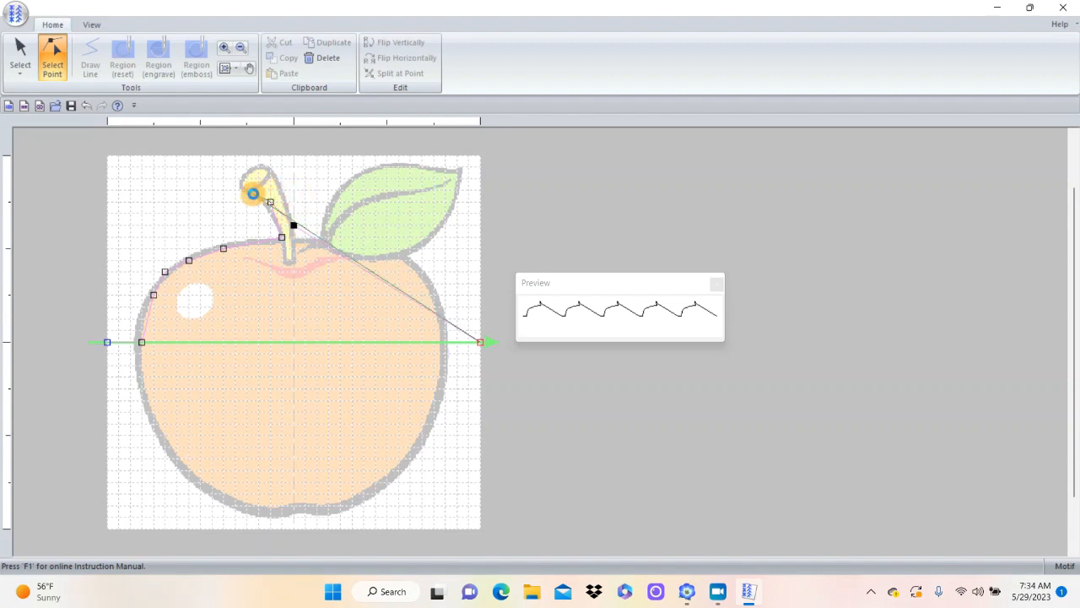
click(247, 189)
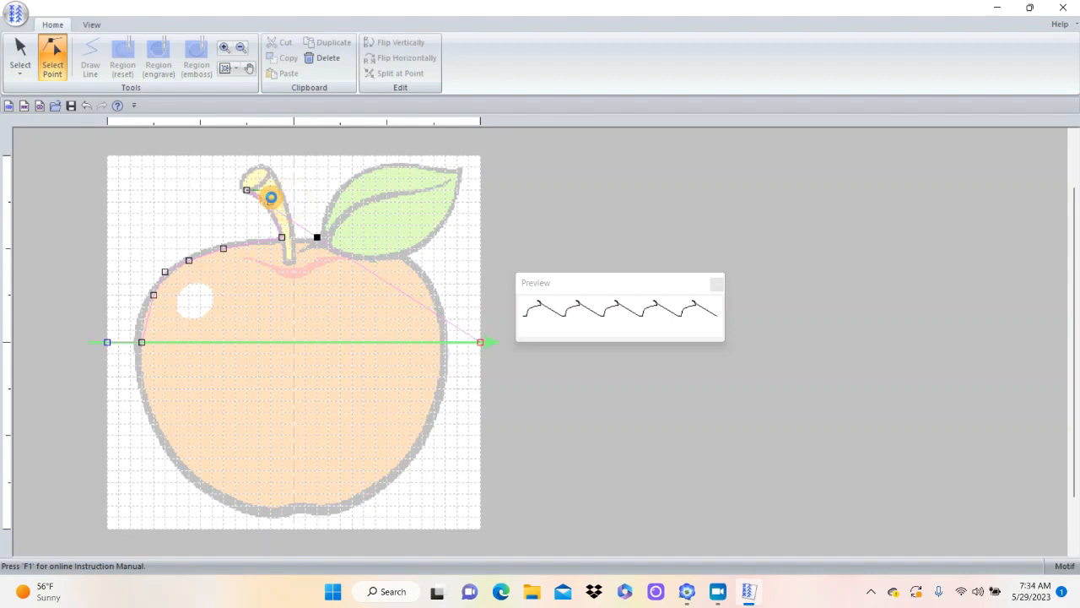
click(246, 179)
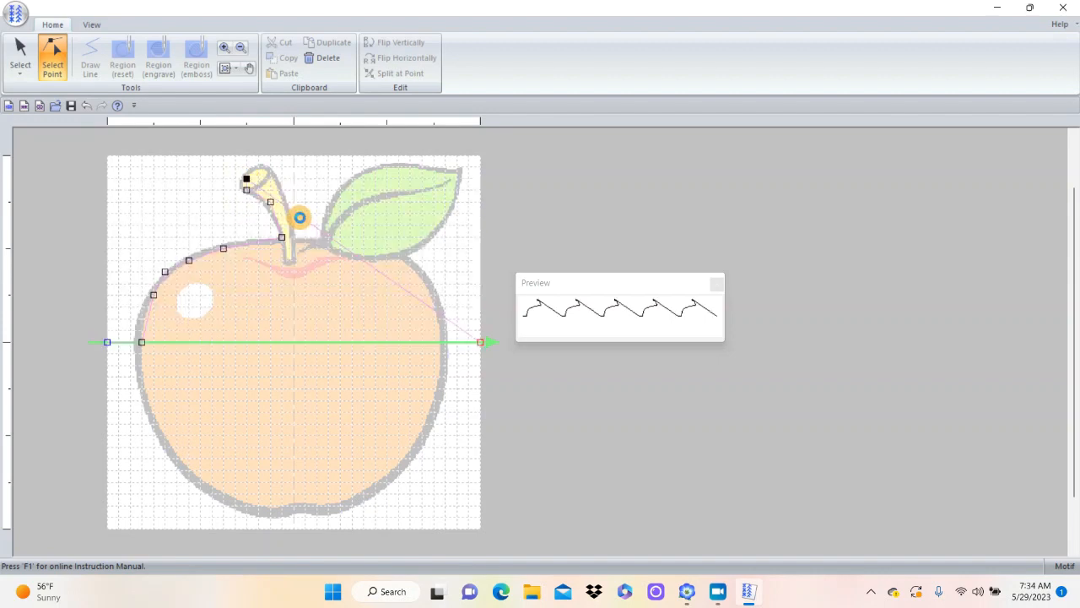
click(294, 215)
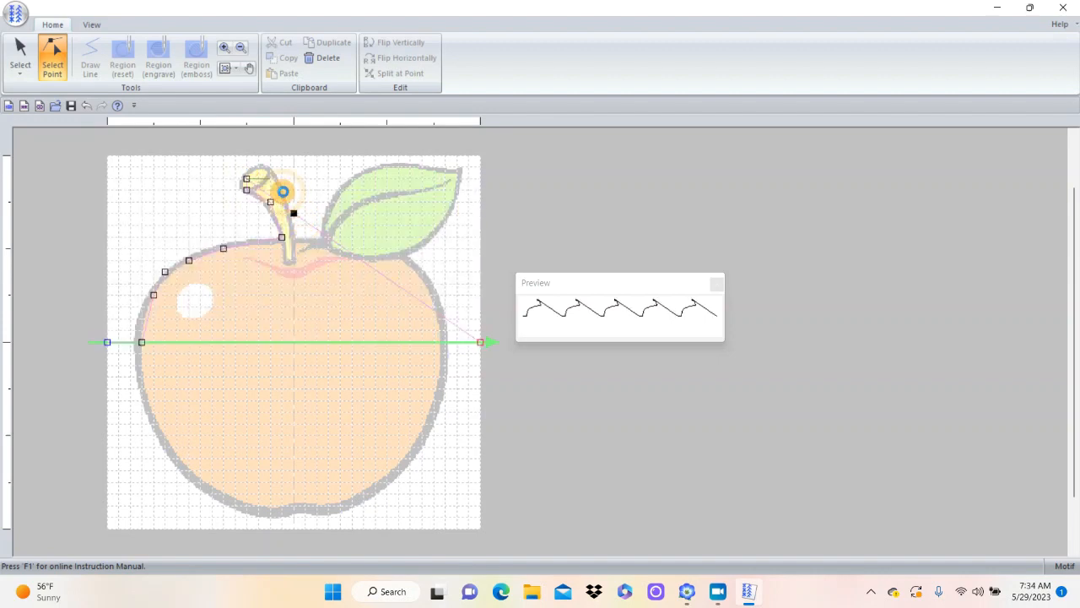
click(258, 167)
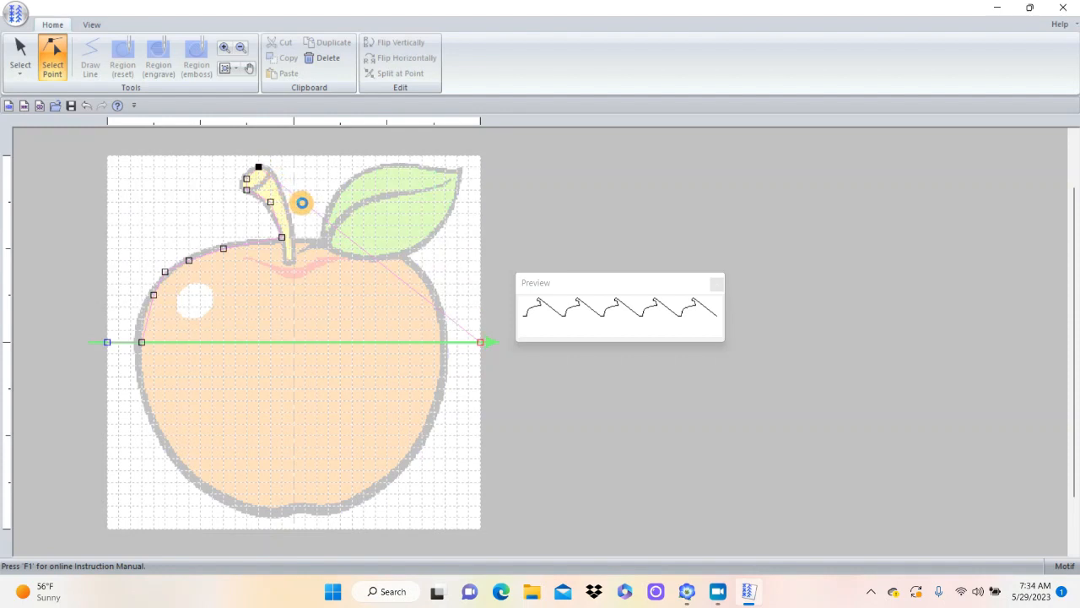
- Add points across the stem's tip and down its right edge to where it meets the apple
click(302, 199)
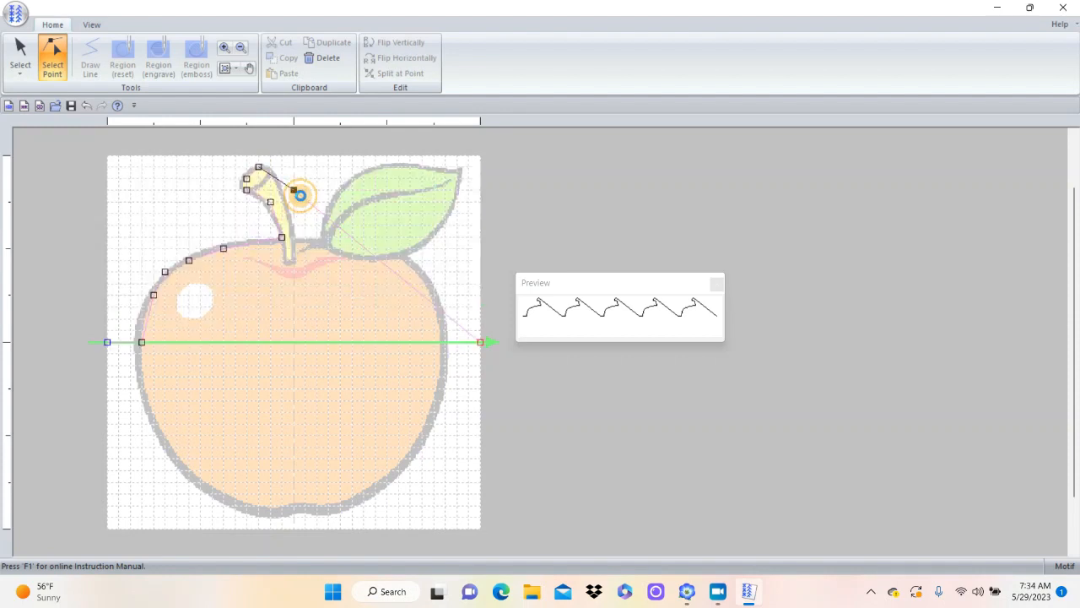
click(282, 181)
click(310, 200)
click(318, 210)
click(301, 204)
click(337, 239)
click(339, 238)
click(306, 234)
mouse_move(306, 239)
mouse_down()
mouse_move(322, 253)
mouse_move(294, 251)
mouse_up()
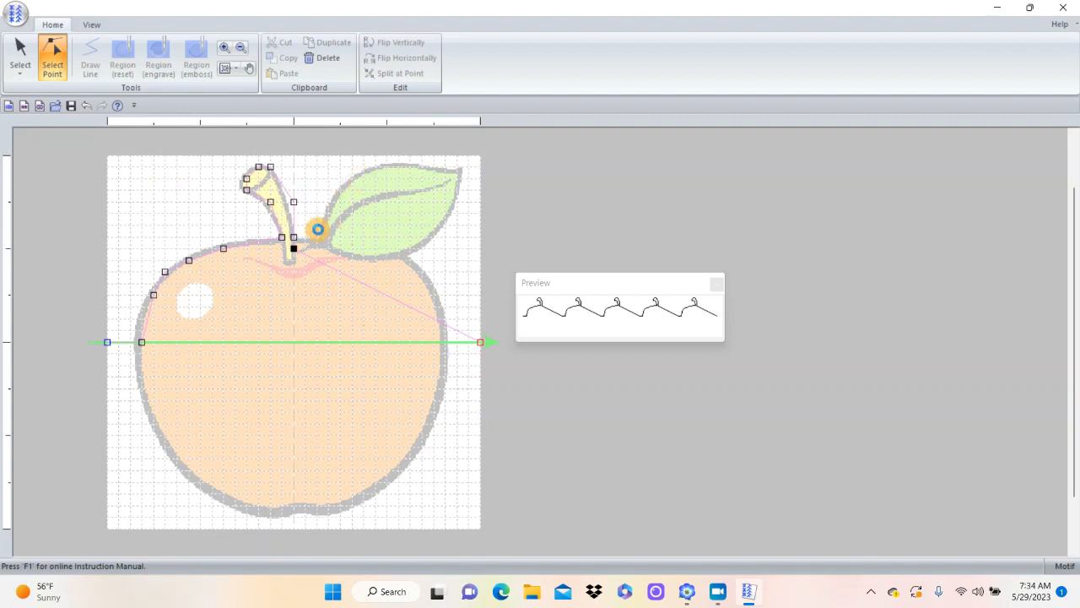
- Turn off the grid and fine-tune the middle points on both sides of the stem to match its edges
mouse_move(293, 201)
mouse_down()
mouse_move(305, 190)
mouse_move(296, 210)
mouse_up()
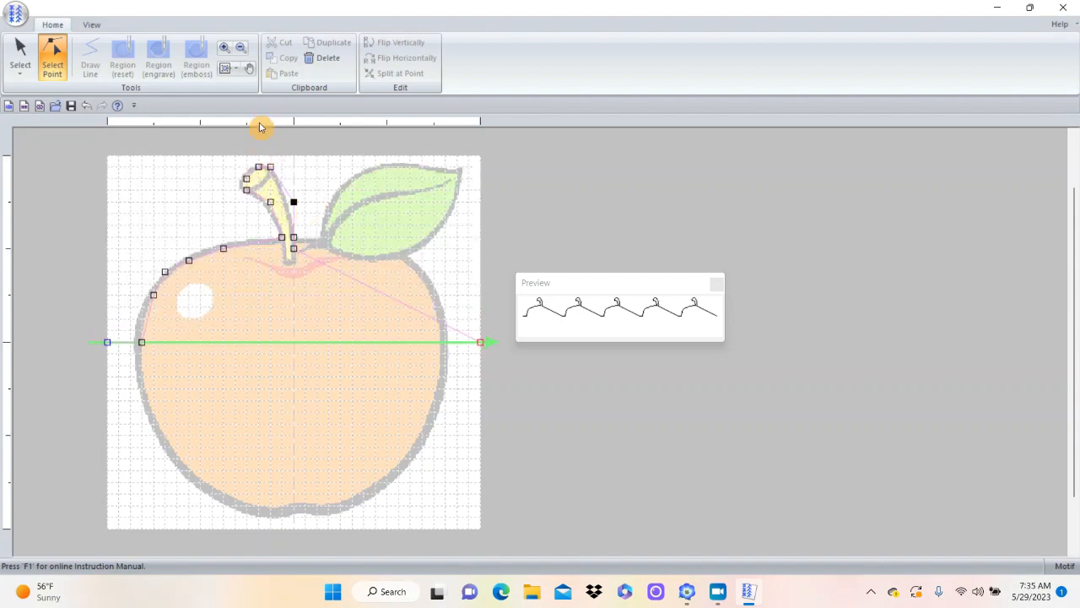
click(89, 23)
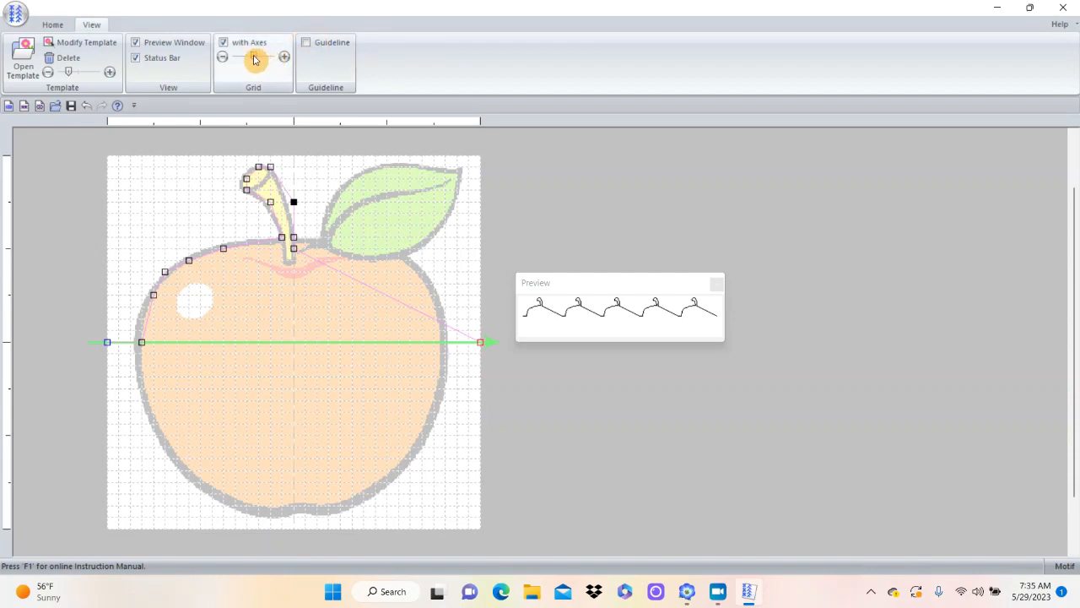
drag(255, 60, 224, 60)
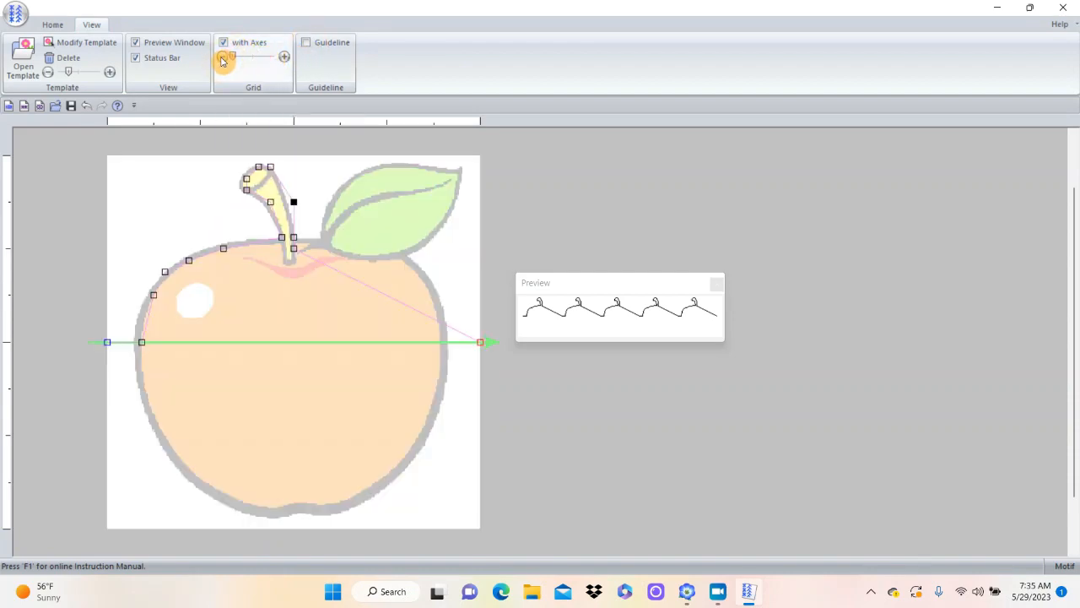
drag(294, 206, 278, 209)
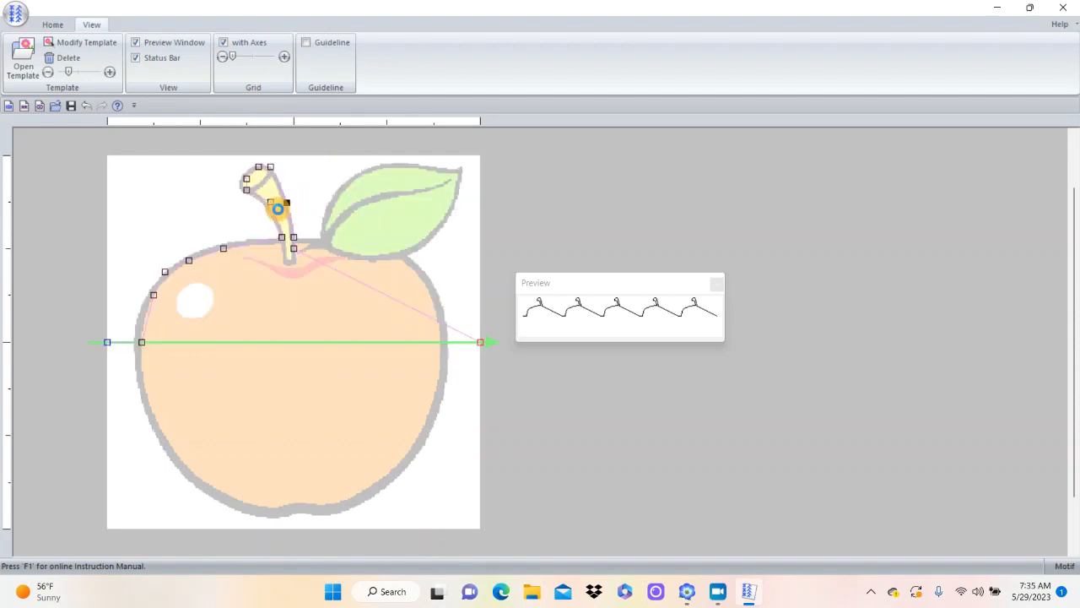
click(280, 211)
drag(275, 213, 275, 215)
- Add six points from the stem along the apple's upper-right outline, passing under the leaf and down to the guideline
drag(354, 283, 319, 236)
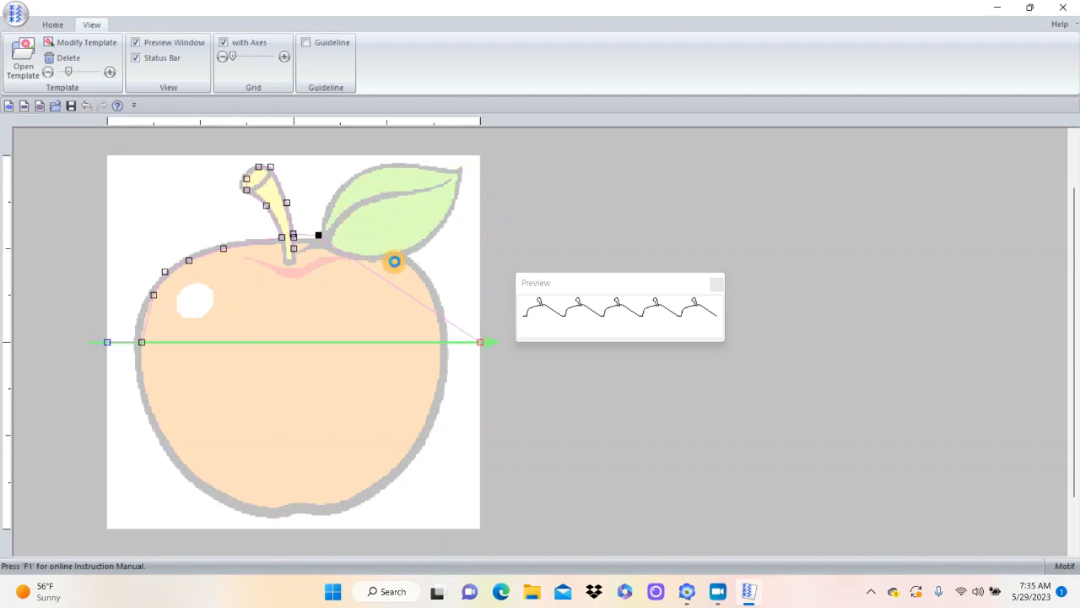
click(372, 272)
drag(372, 273, 426, 283)
click(436, 289)
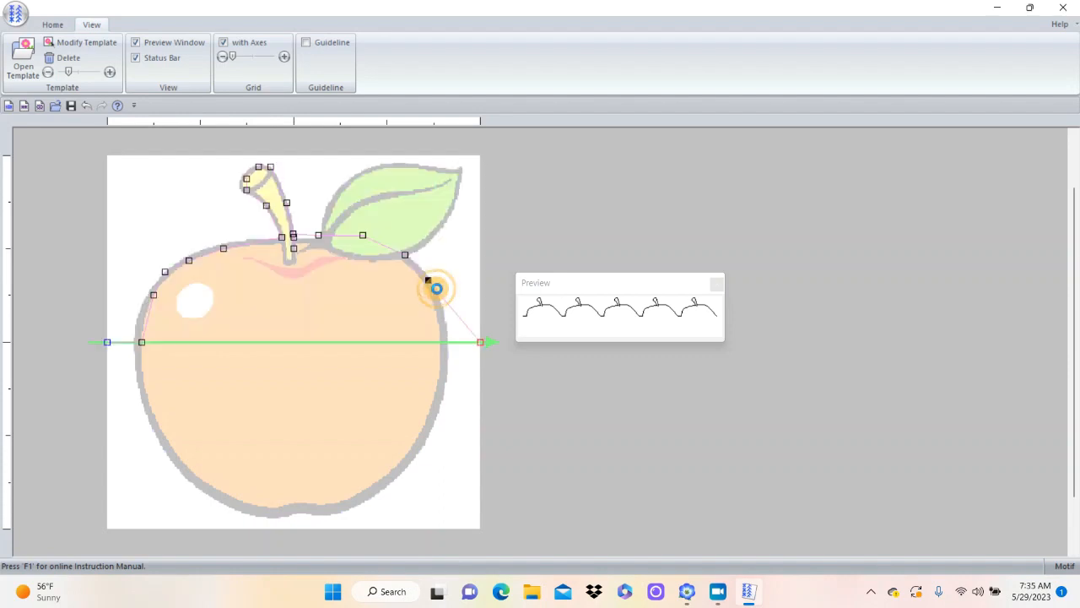
click(466, 323)
drag(466, 323, 444, 343)
click(466, 339)
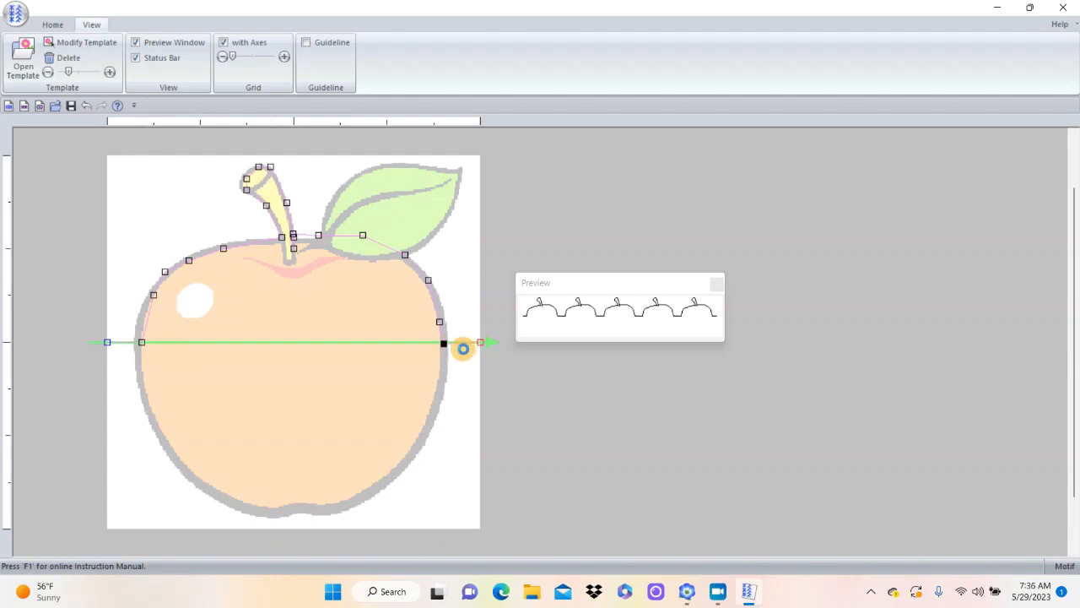
- Move the guideline point from the apple's right edge to its left edge, and trace the lower-left outline down to the bottom with new points
click(453, 351)
drag(450, 357, 141, 344)
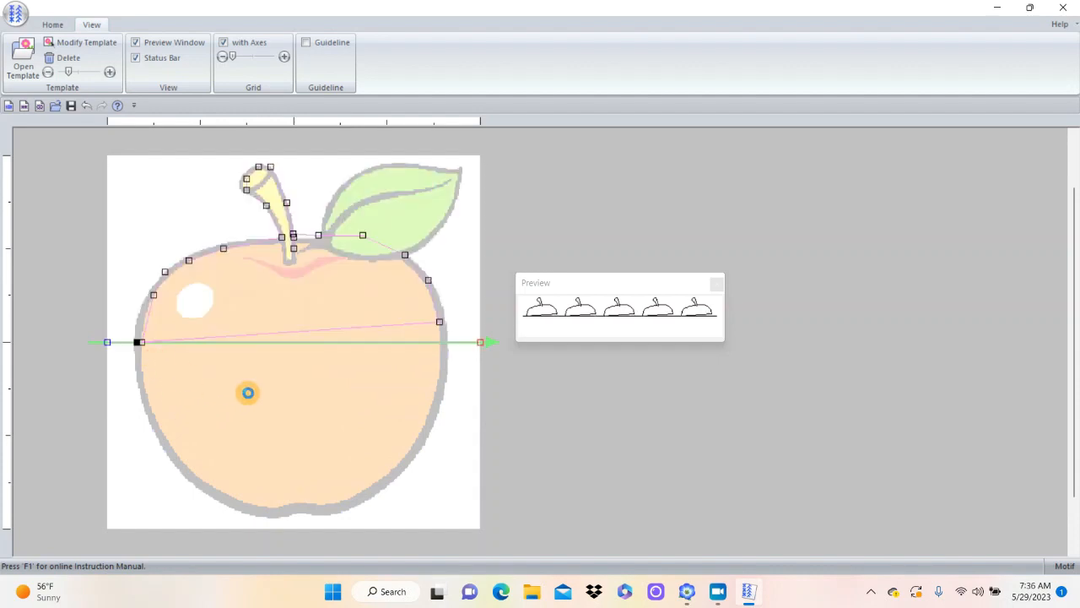
drag(332, 349, 215, 443)
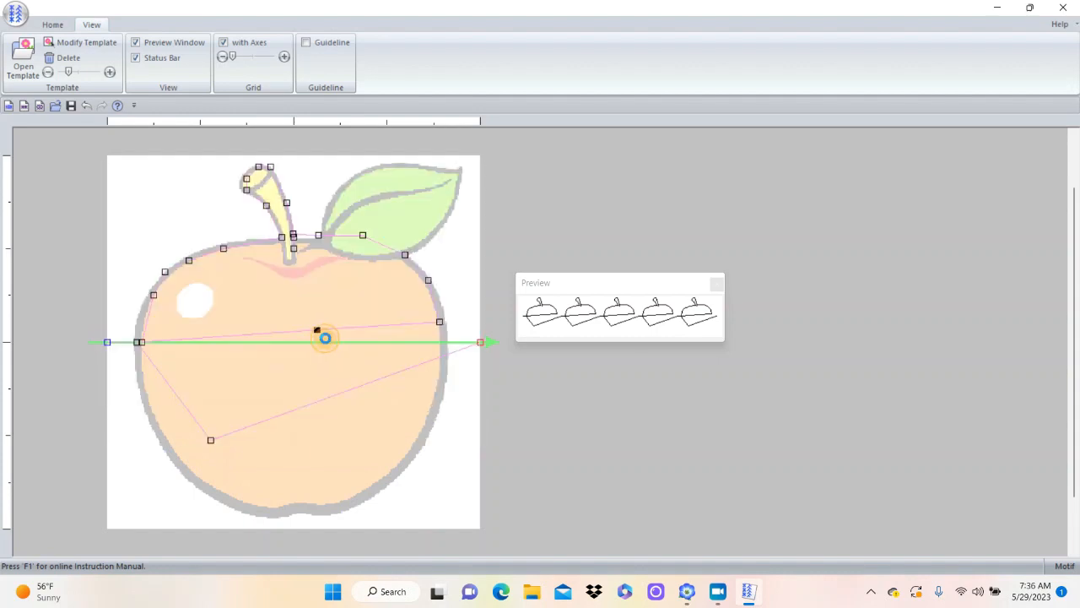
drag(324, 337, 240, 408)
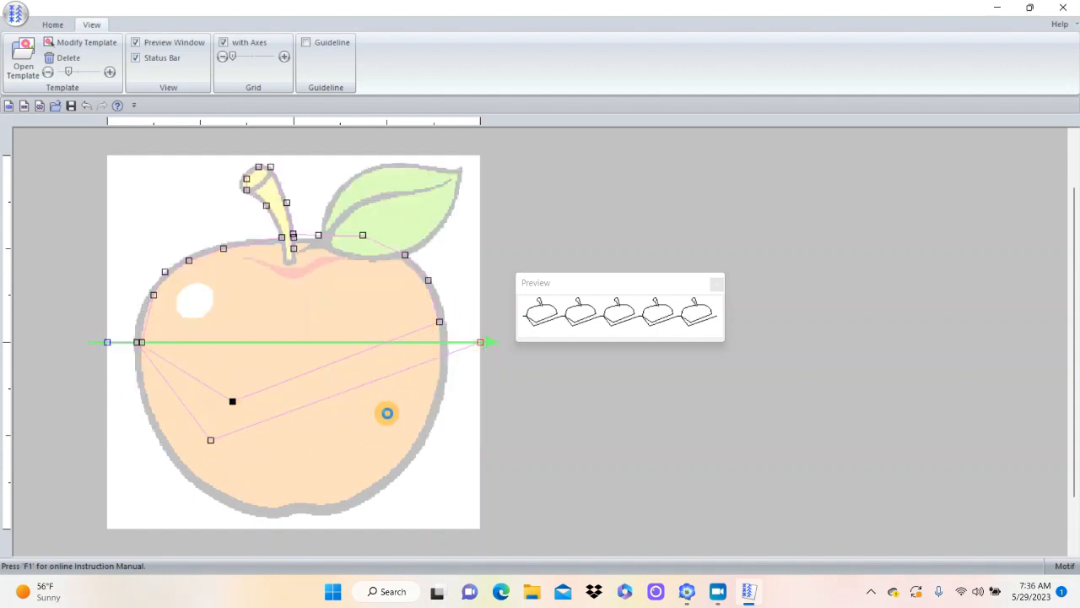
click(277, 415)
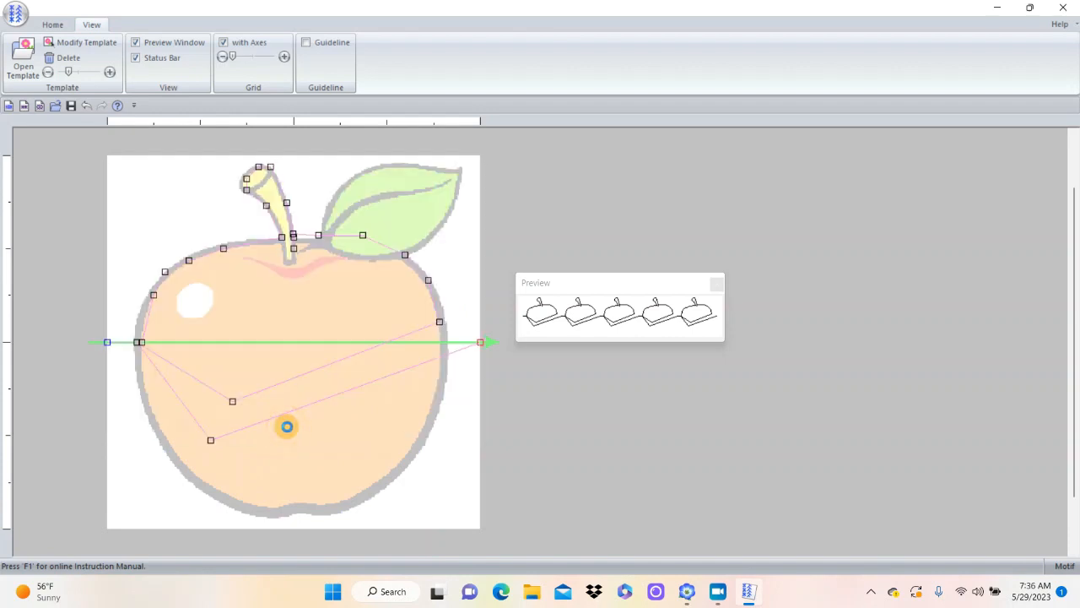
drag(277, 416, 240, 501)
drag(221, 449, 147, 402)
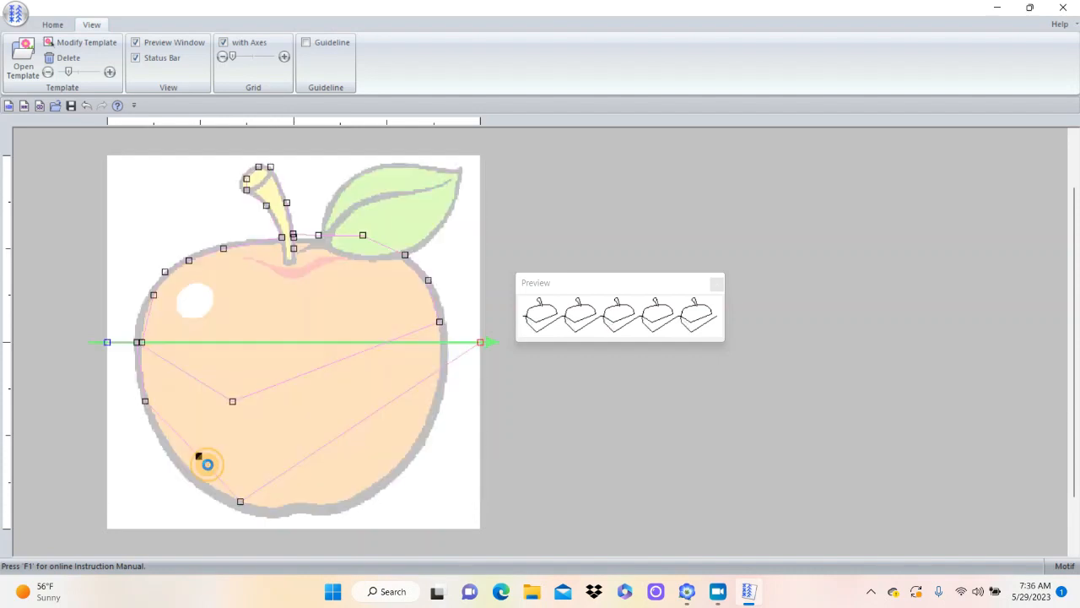
drag(205, 464, 184, 473)
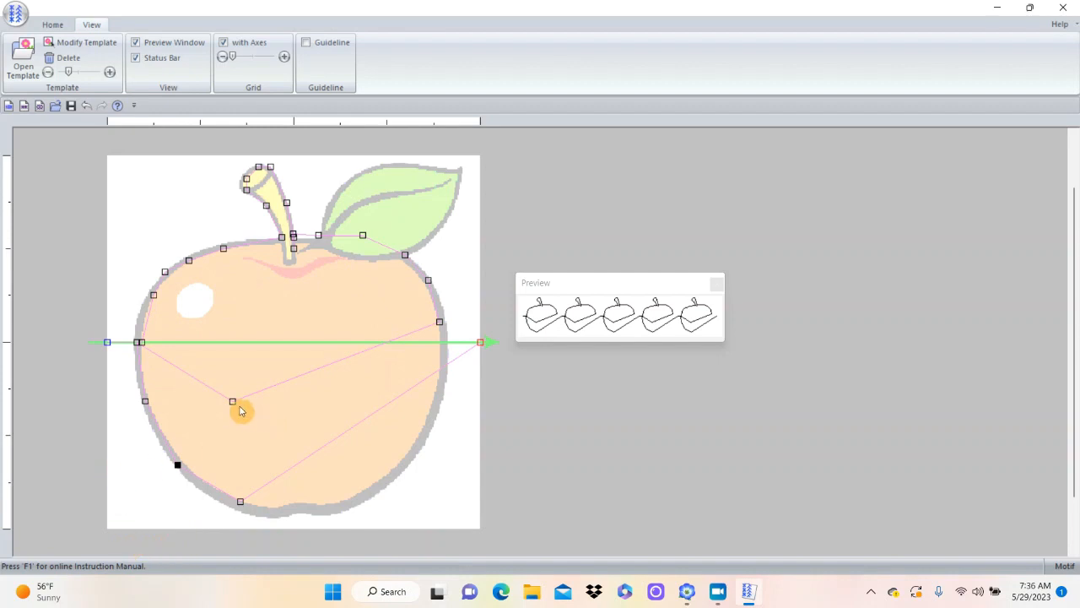
- Place a second set of points over the lower-left outline, and extend the tracing to the apple's lowest point left of the notch
drag(232, 403, 145, 400)
click(253, 372)
drag(252, 372, 178, 466)
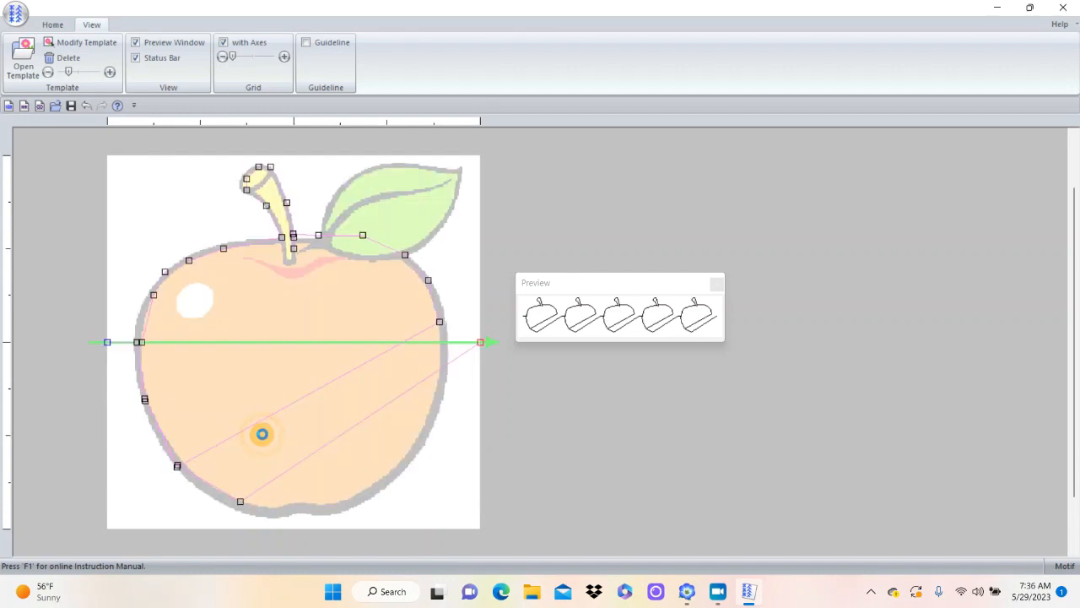
click(253, 424)
drag(253, 424, 240, 502)
drag(294, 481, 267, 513)
drag(289, 467, 268, 513)
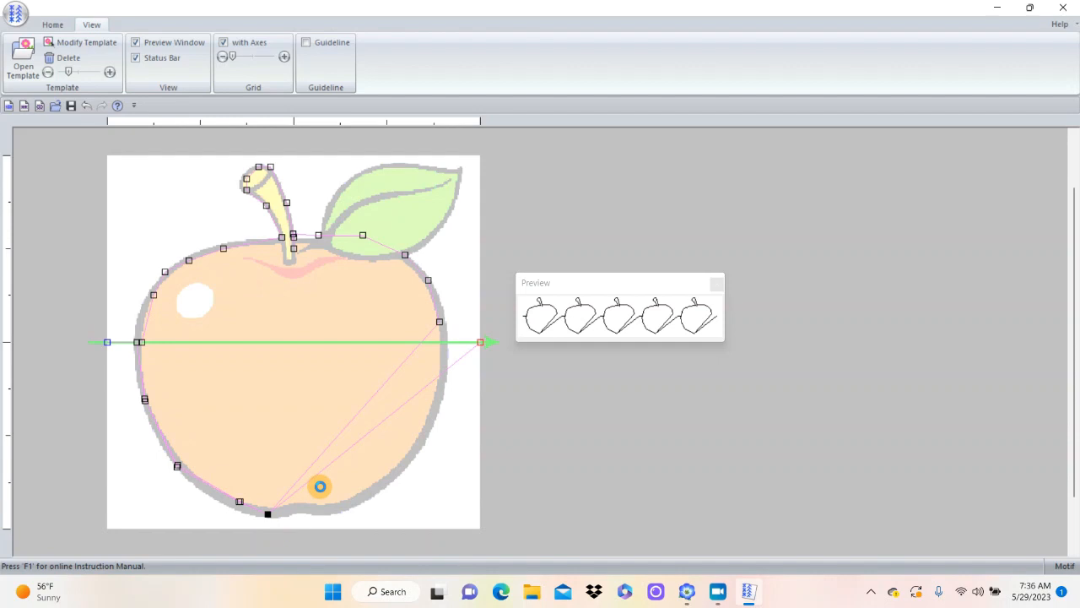
- Add paired points at the apple's bottom notch and on the outline just right of it
drag(319, 485, 309, 513)
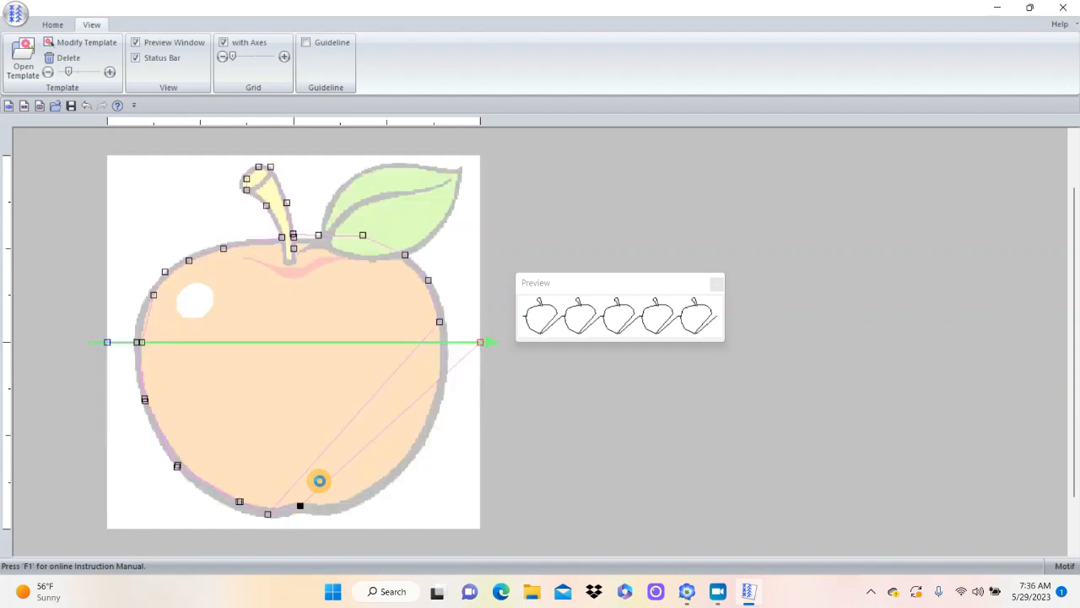
drag(319, 475, 301, 507)
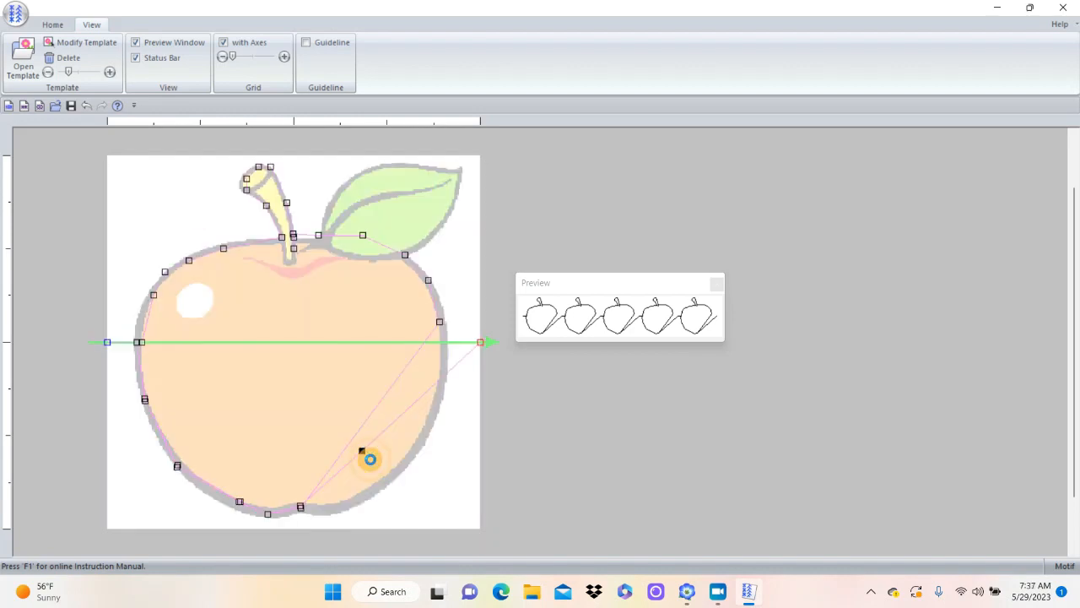
click(338, 515)
click(361, 452)
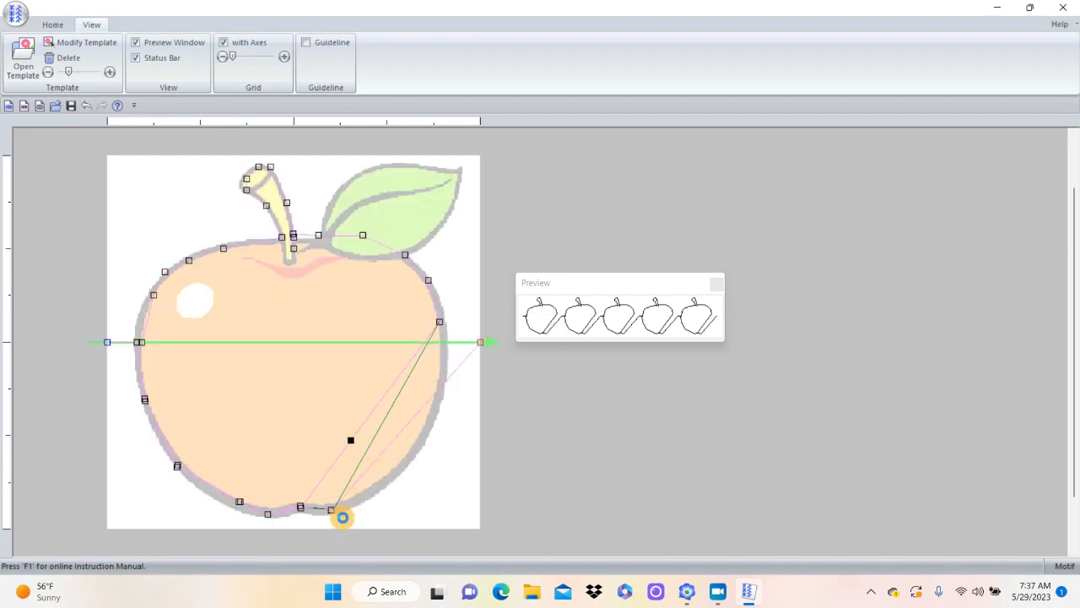
click(339, 520)
- Add two pairs of overlapping points along the apple's lower-right outline
click(405, 447)
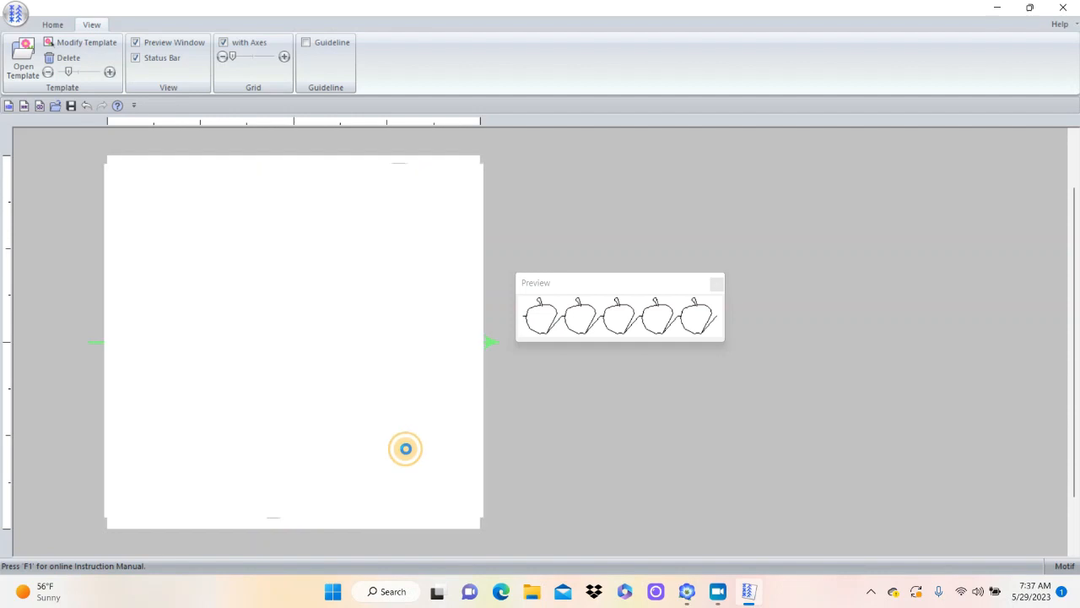
drag(404, 444, 386, 496)
click(378, 444)
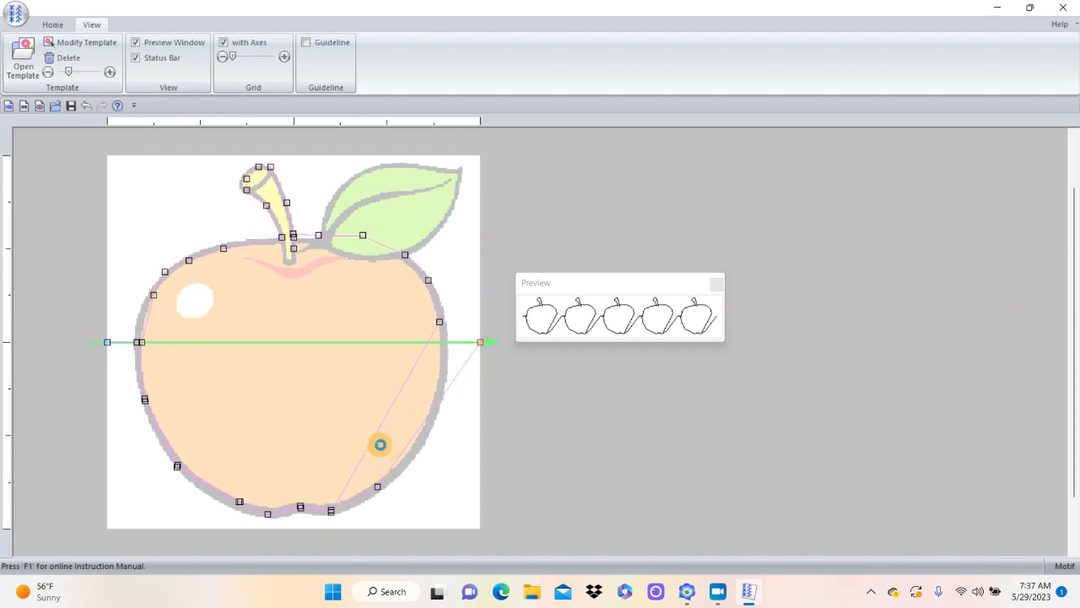
click(383, 444)
click(383, 495)
click(384, 496)
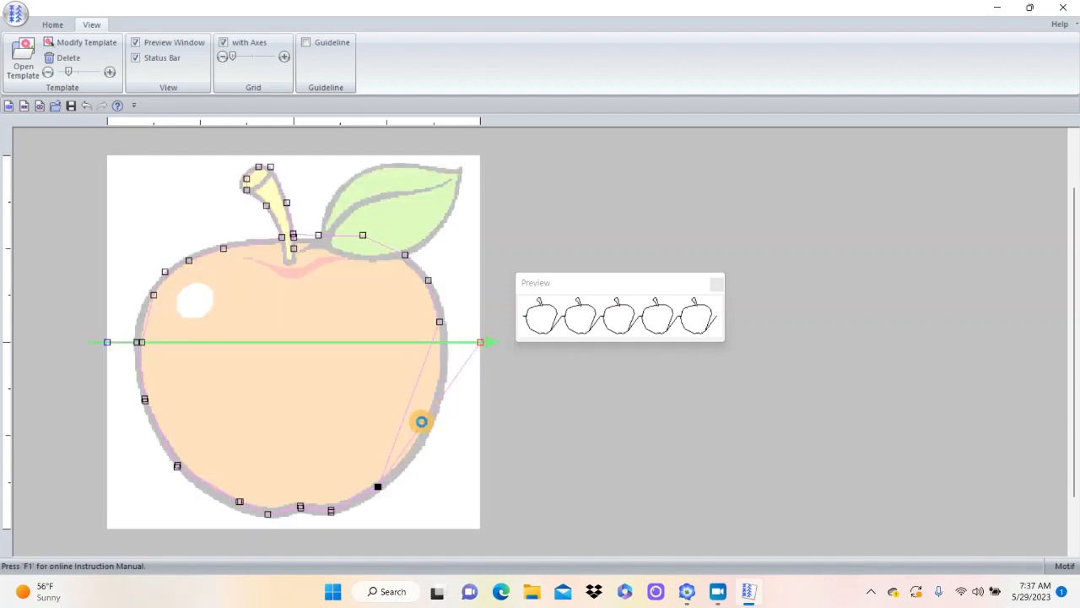
drag(428, 437, 427, 459)
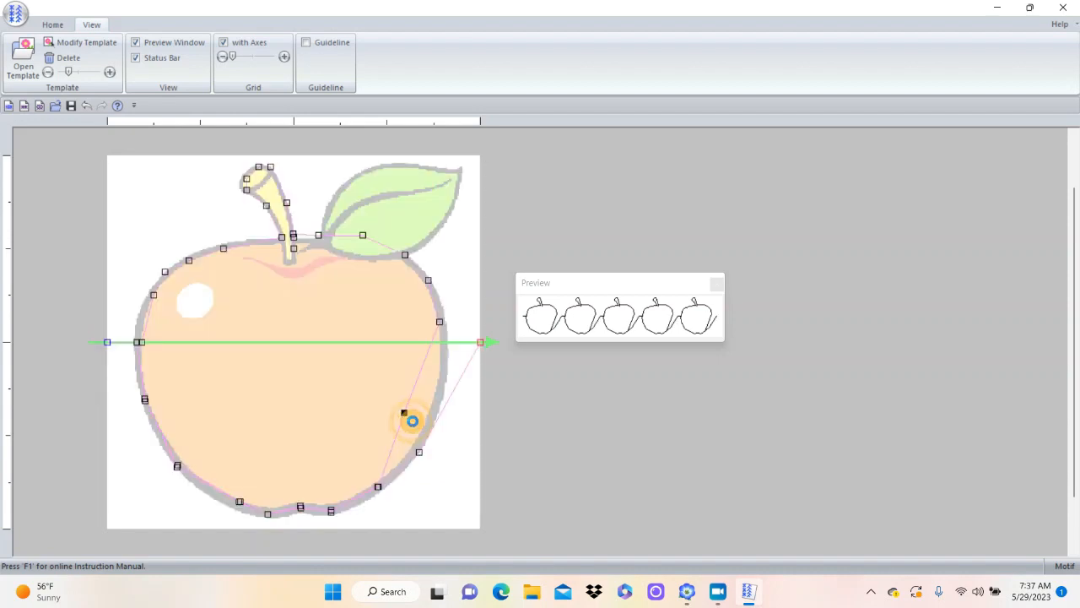
click(427, 463)
click(427, 460)
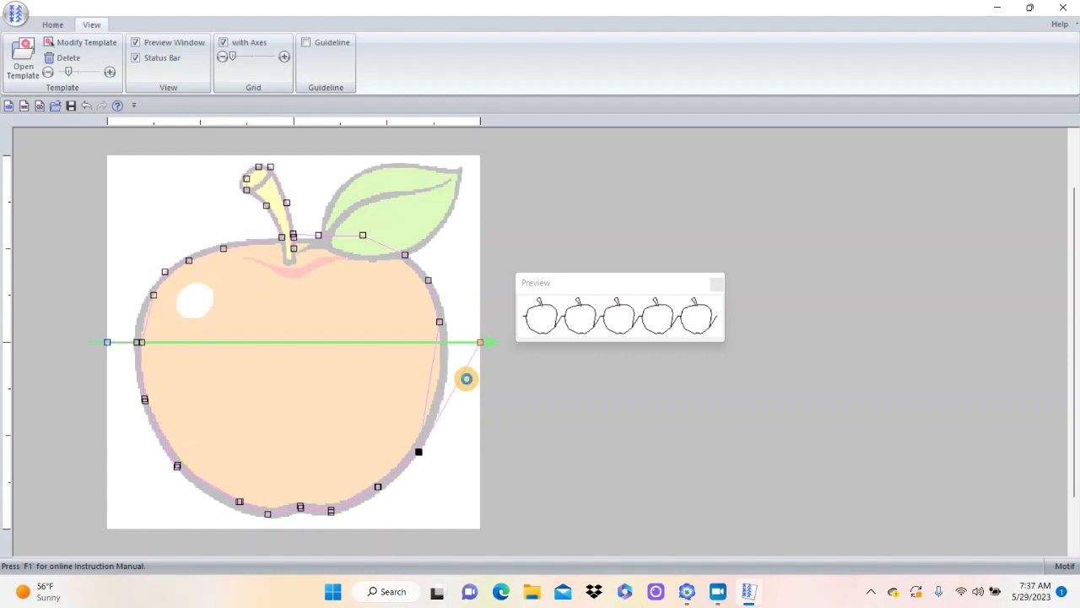
- Finish the right side with points on the outline below the guideline and where it crosses it, aligning the overlapping pair
click(437, 382)
drag(437, 382, 441, 342)
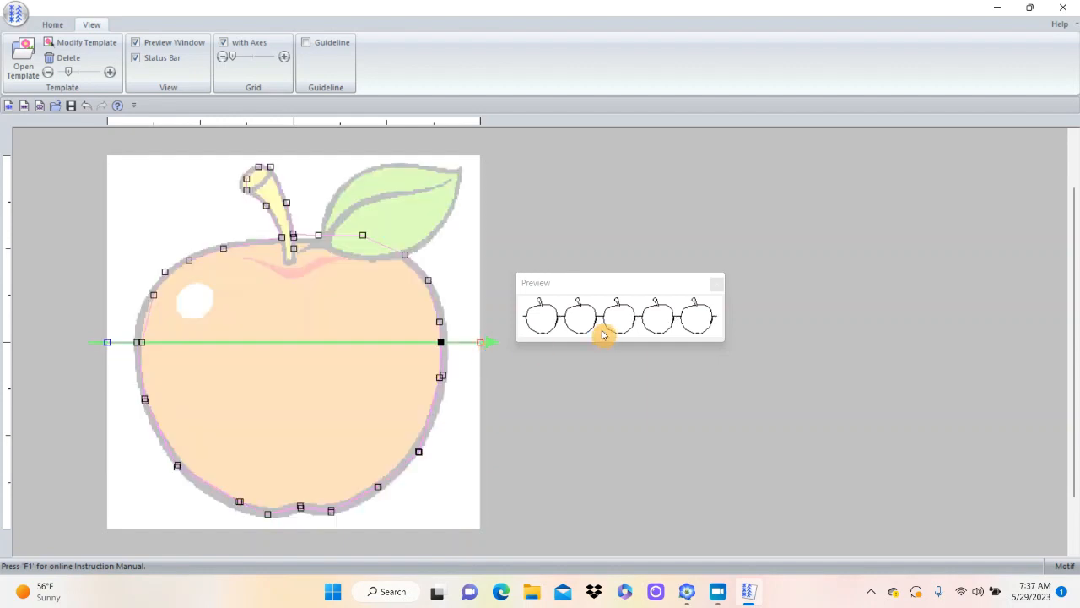
click(438, 377)
drag(451, 384, 443, 375)
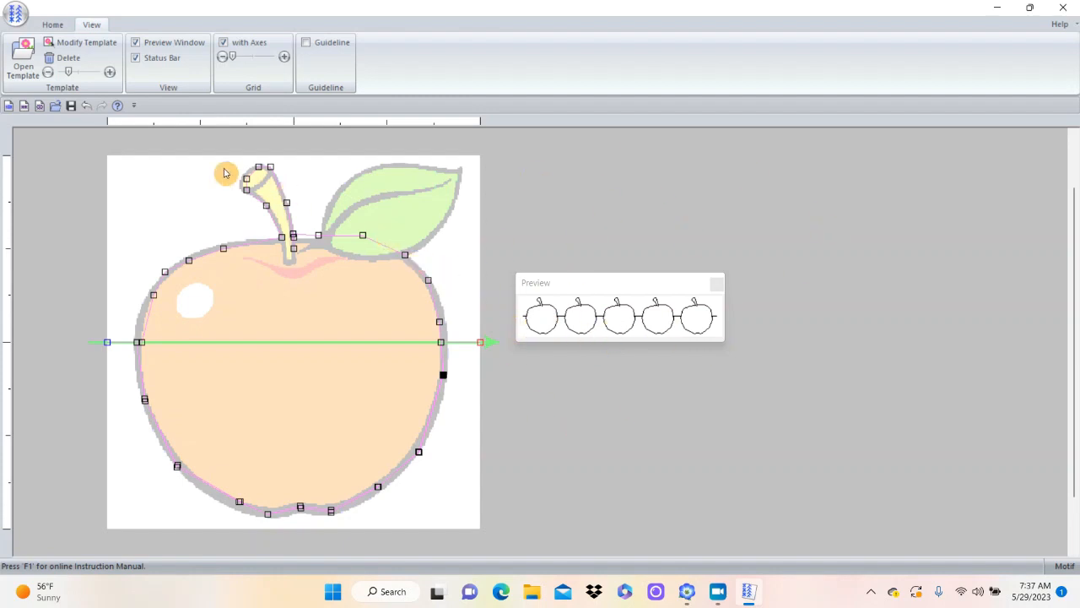
- Save the traced motif as a new motif file named "apple" in the Pattern folder
click(14, 11)
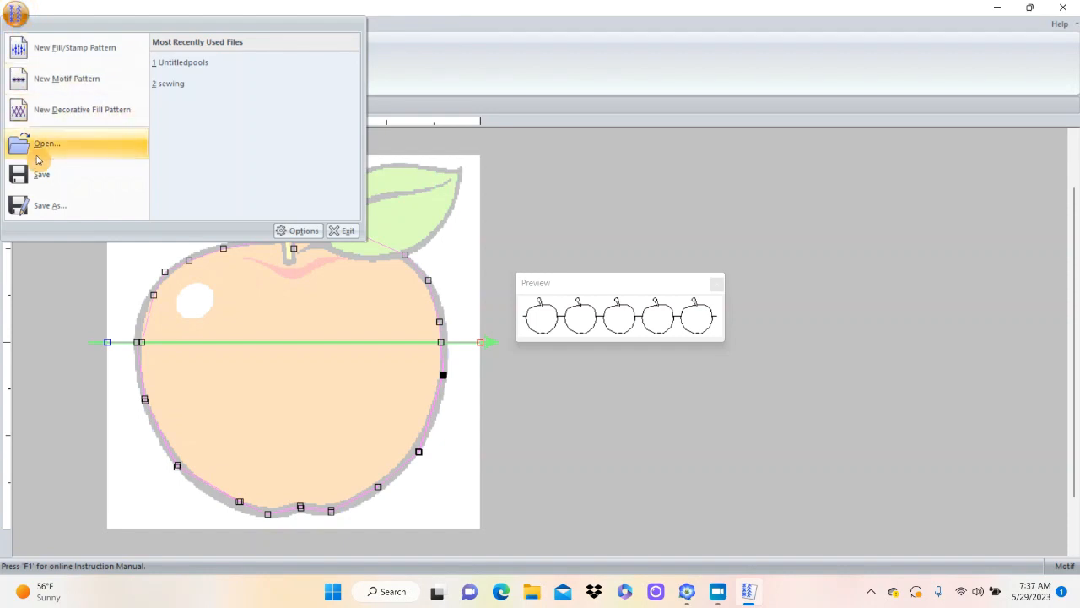
click(44, 211)
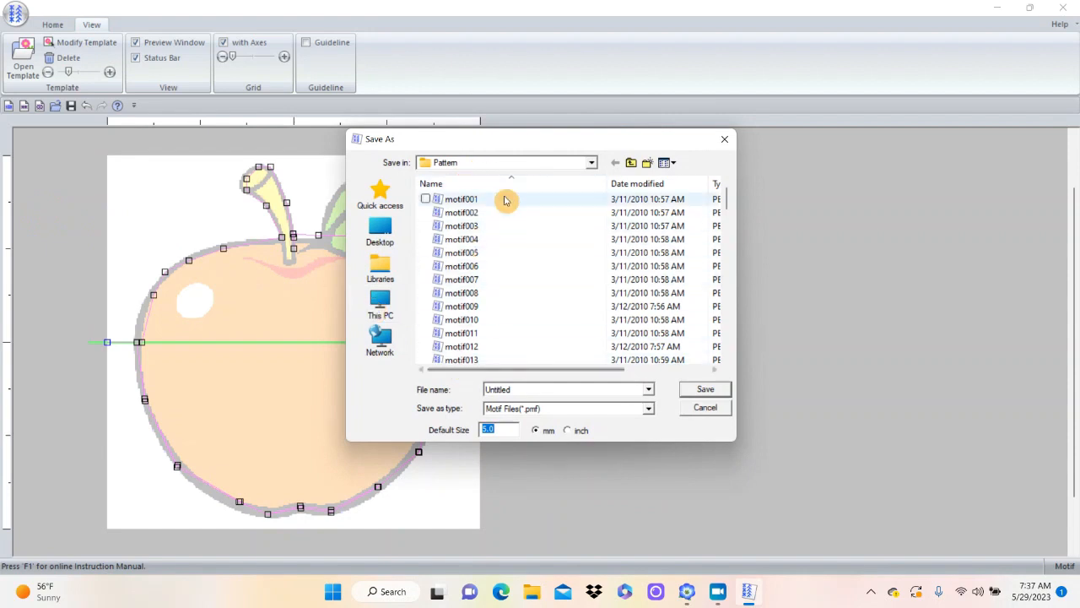
double_click(516, 389)
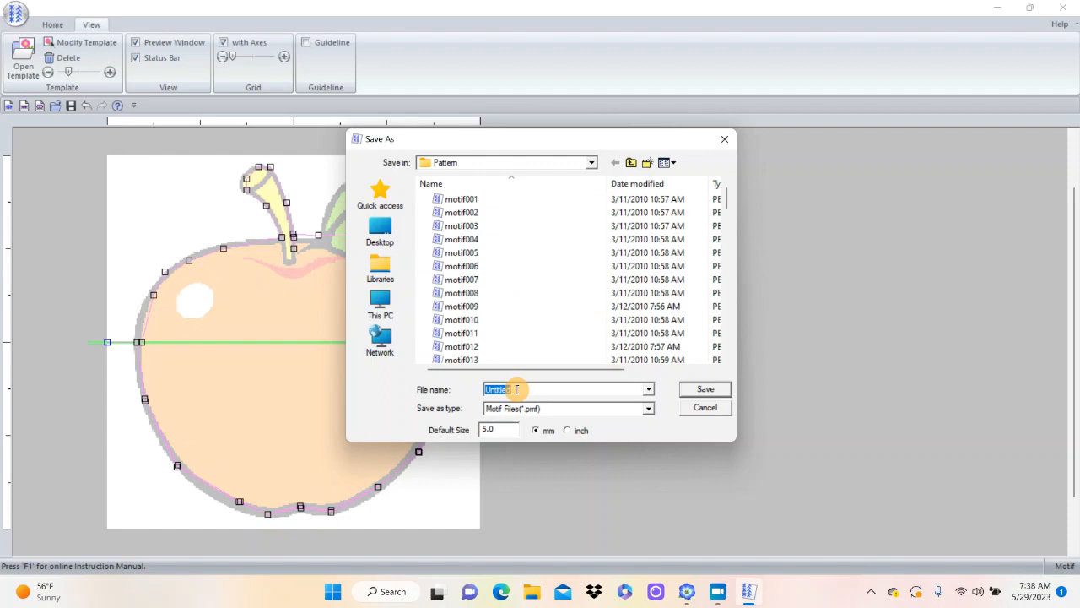
text(apple)
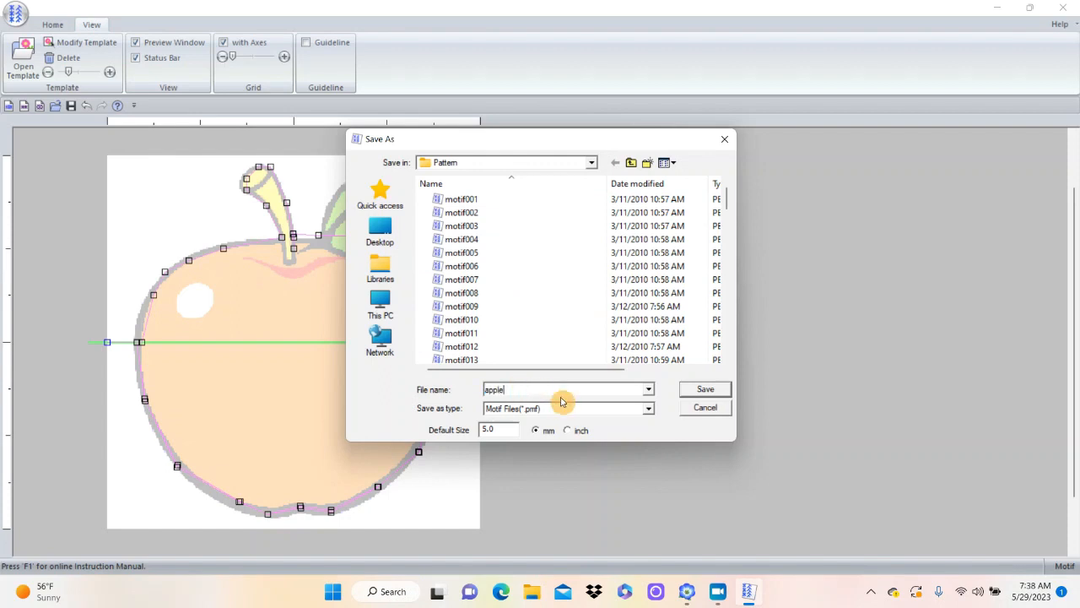
click(704, 391)
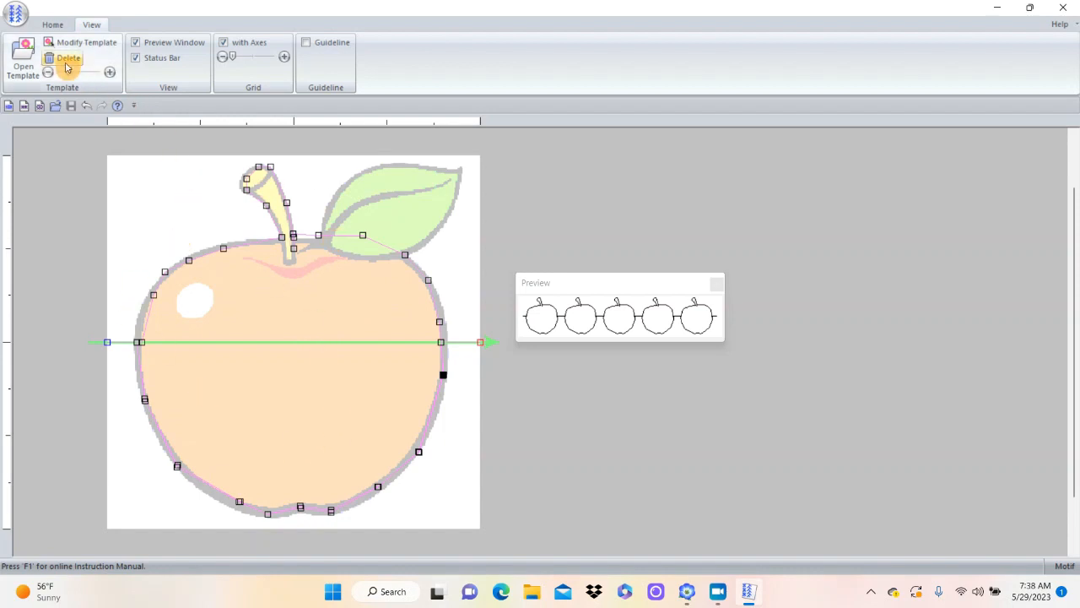
- Create a new Fill/Stamp pattern and start a zigzag line from the left edge, peaking near the top edge and folding back inward
click(17, 15)
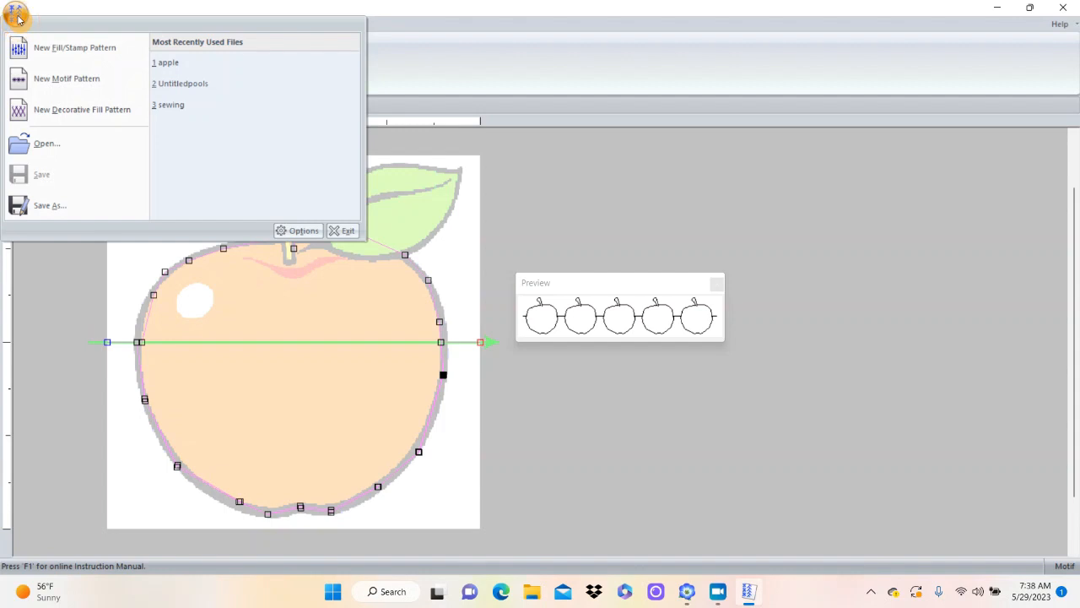
click(46, 48)
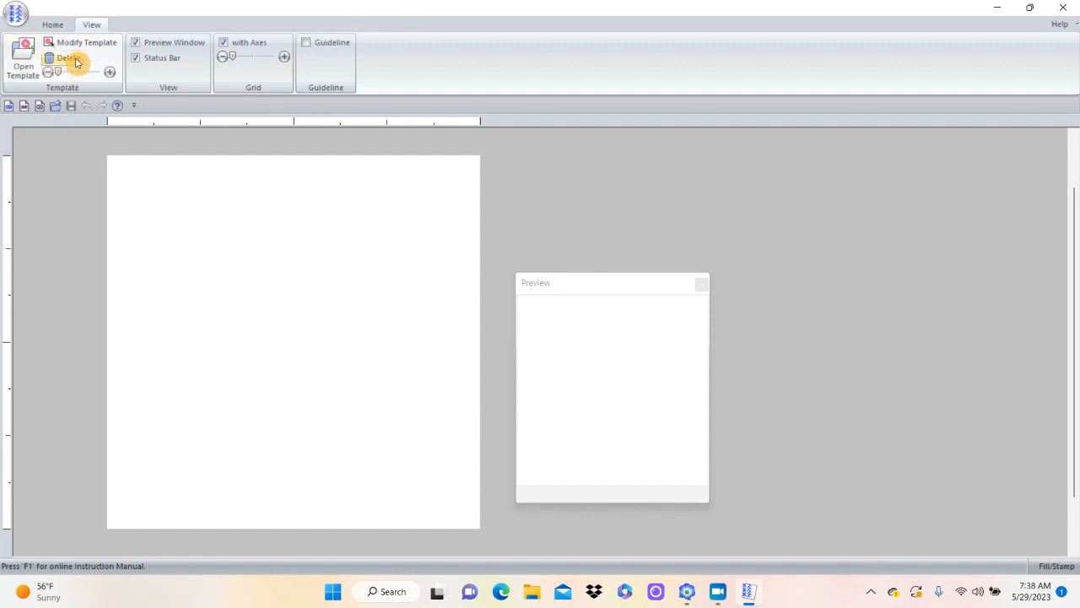
click(68, 26)
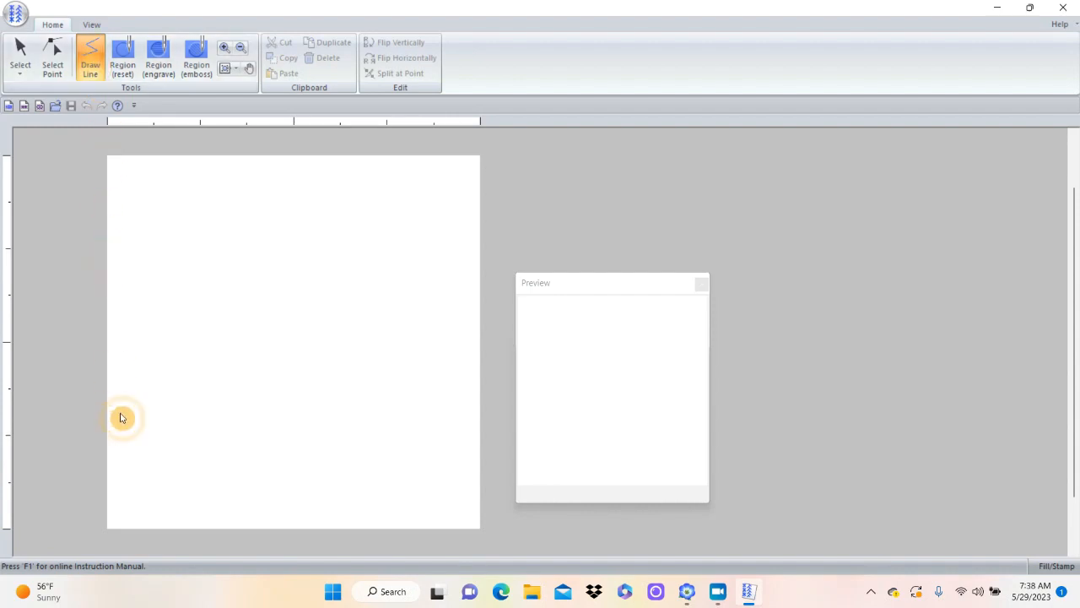
click(105, 351)
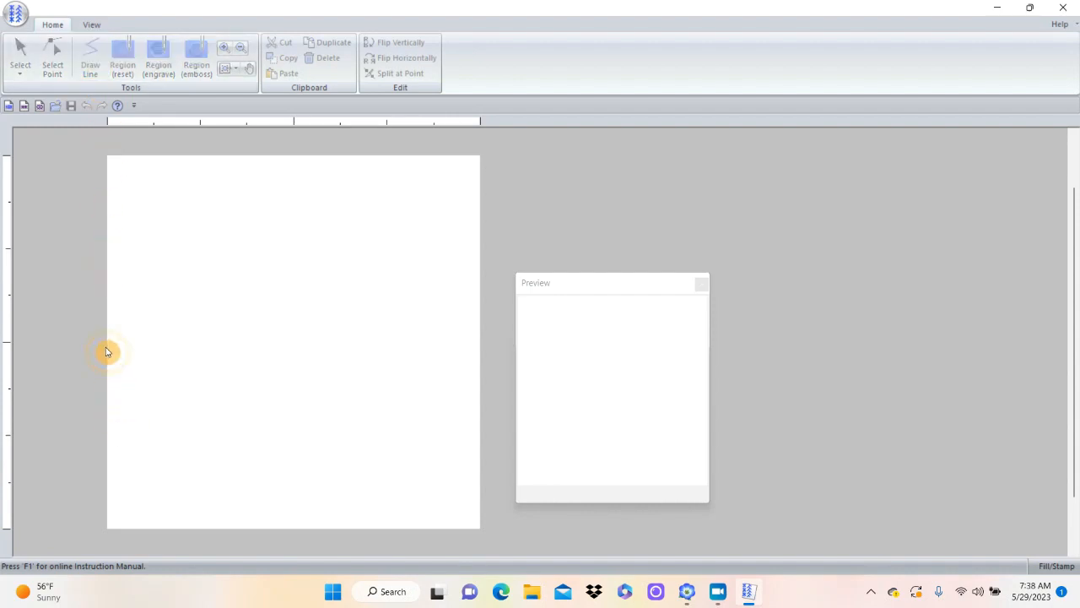
click(211, 159)
click(322, 289)
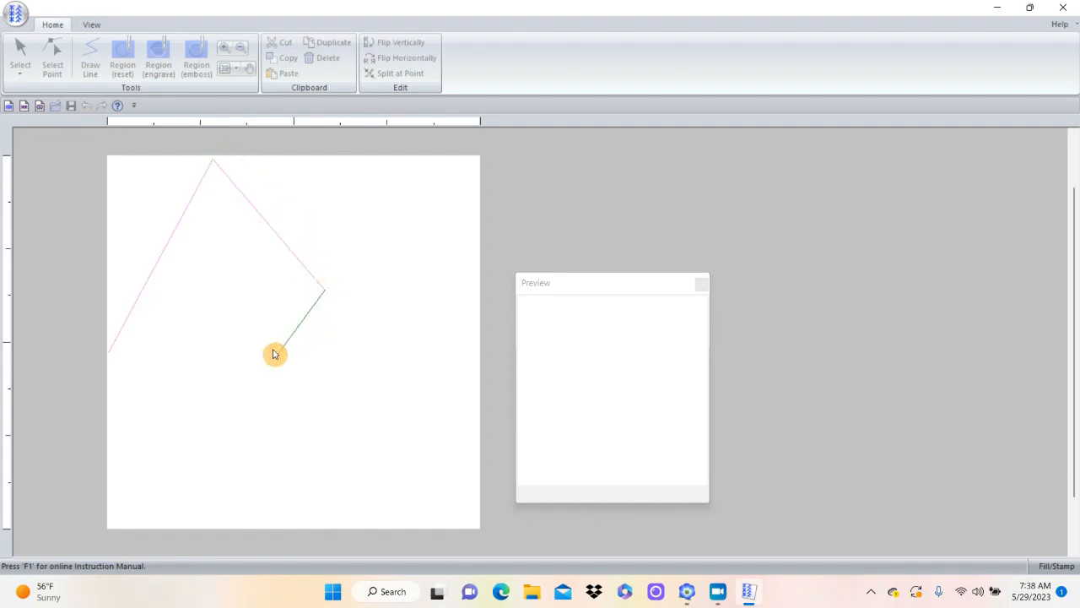
click(313, 354)
click(240, 261)
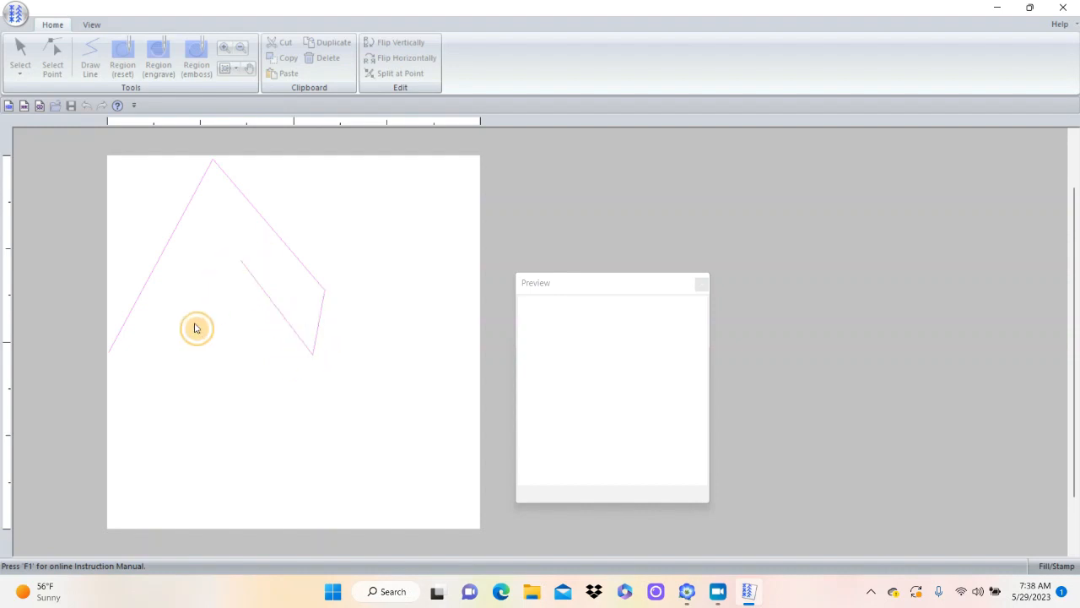
- Continue the line down the lower-left area, hook it around near the bottom, and bring it back up towards the centre
click(168, 376)
click(205, 437)
click(279, 469)
click(281, 448)
click(234, 399)
click(249, 342)
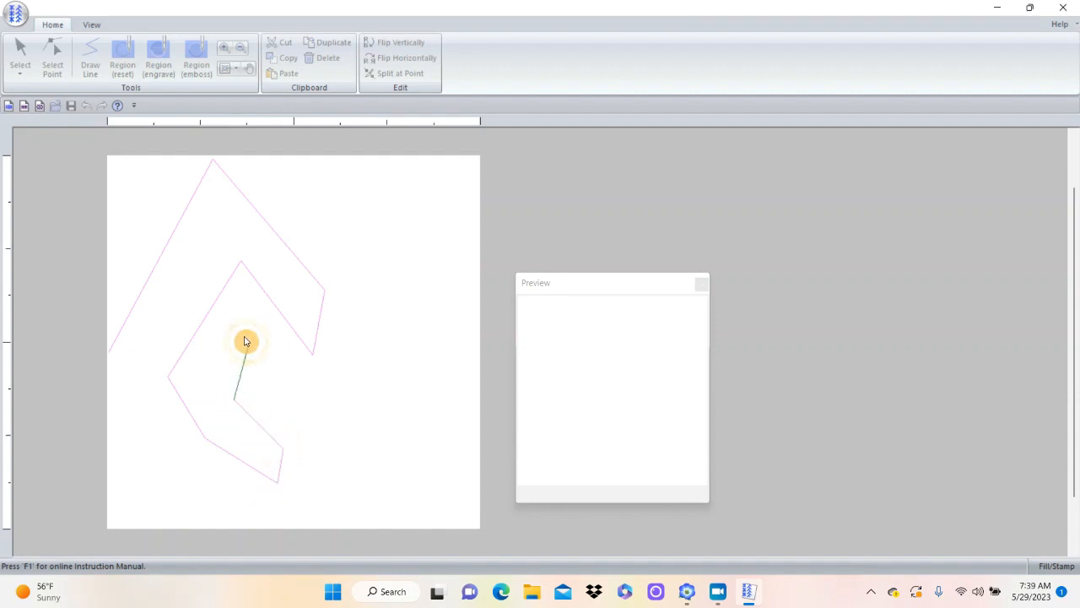
- Extend the line through the lower-right area, up to a narrow upper-right peak, and down to the canvas's right edge
click(344, 410)
click(391, 350)
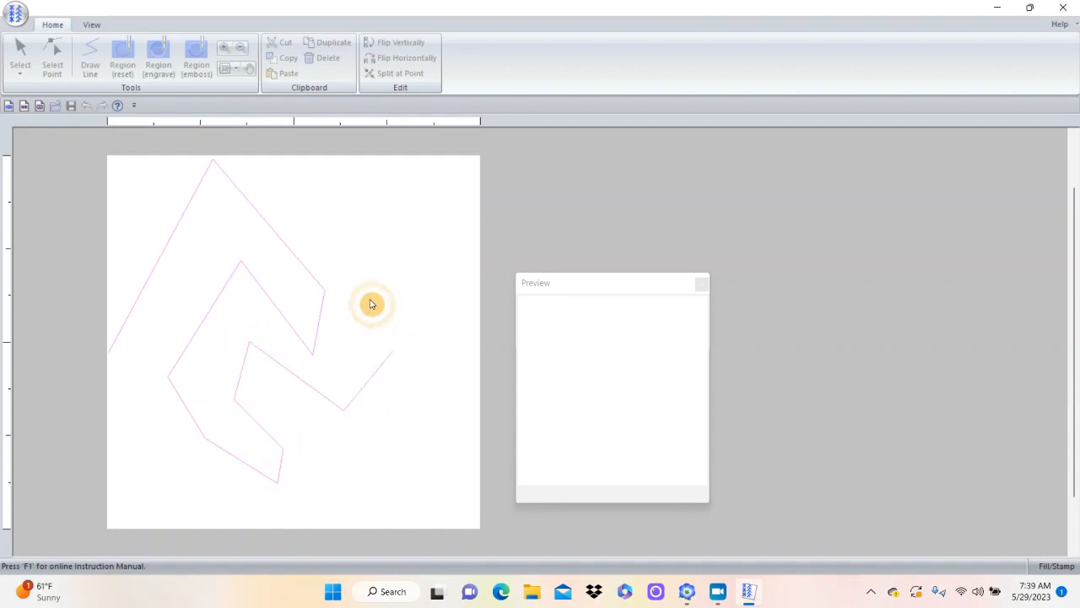
click(334, 221)
click(346, 200)
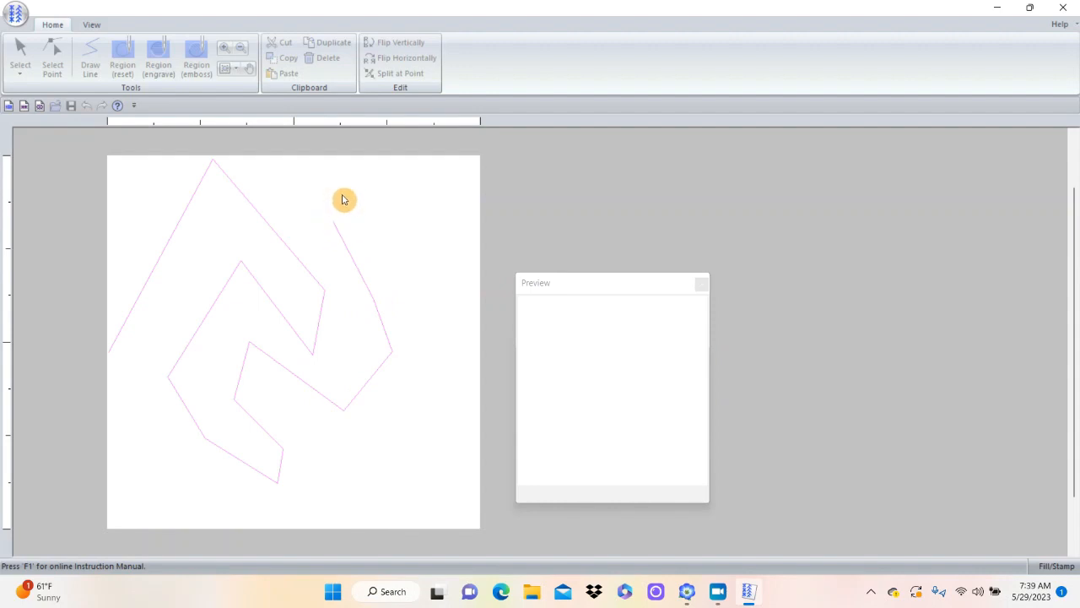
click(478, 377)
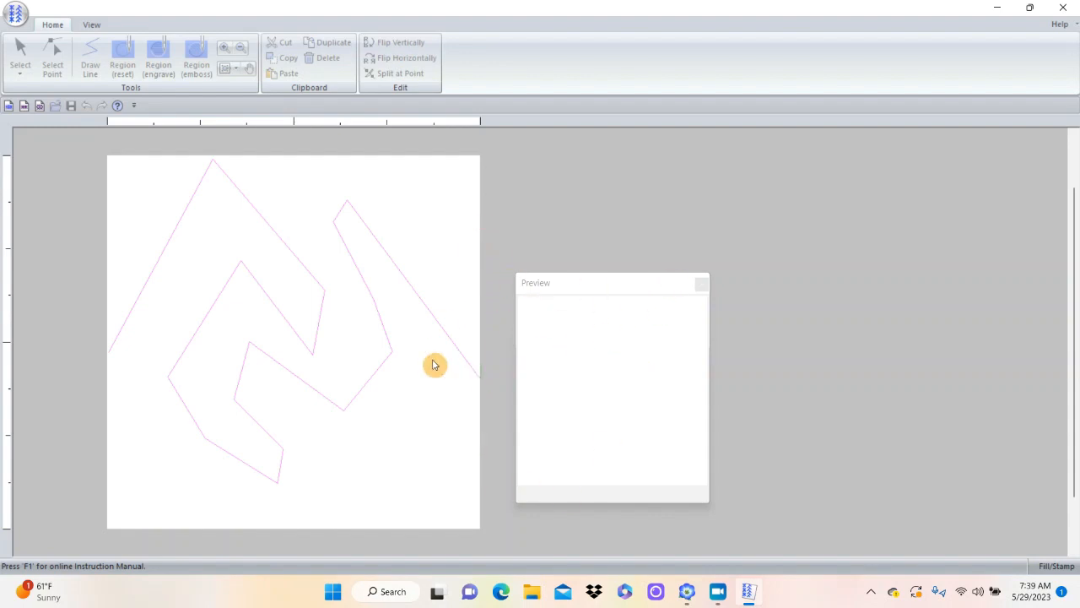
- Run the line around all four corners of the canvas and finish it where it met the right edge
click(475, 155)
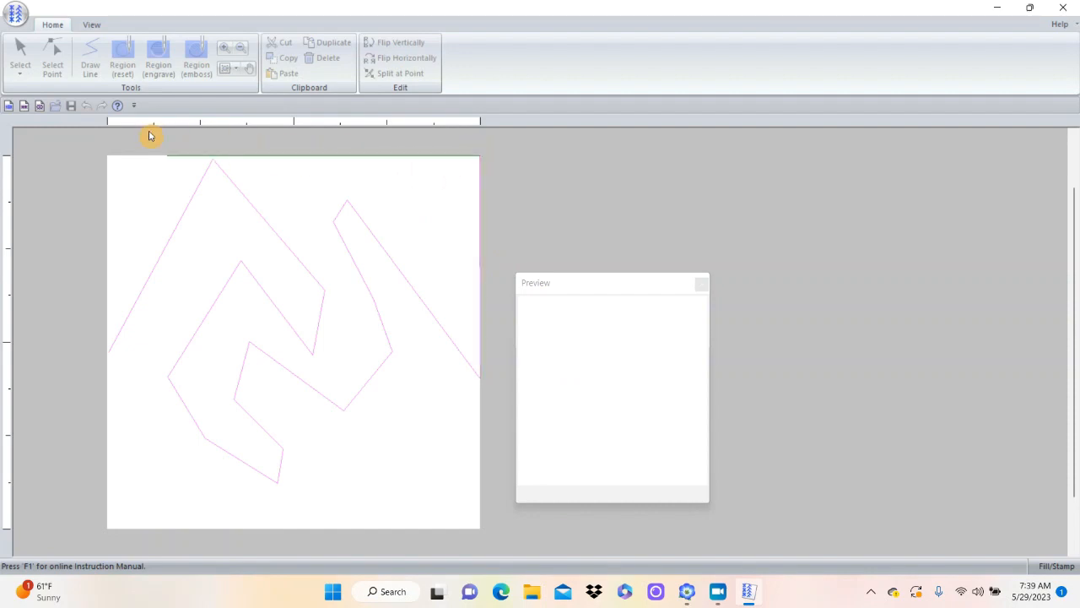
click(104, 146)
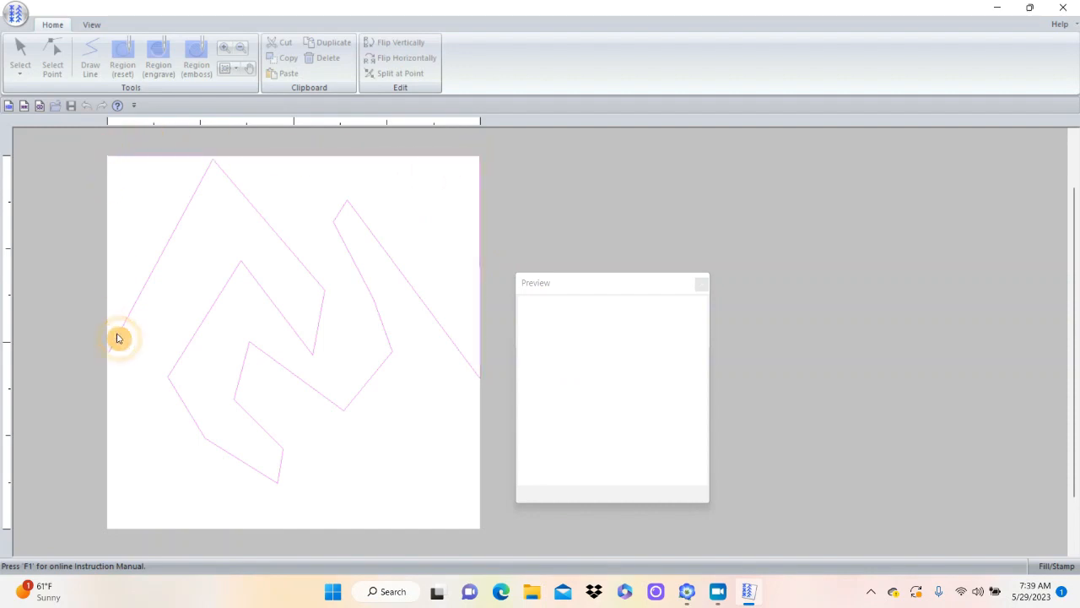
click(108, 528)
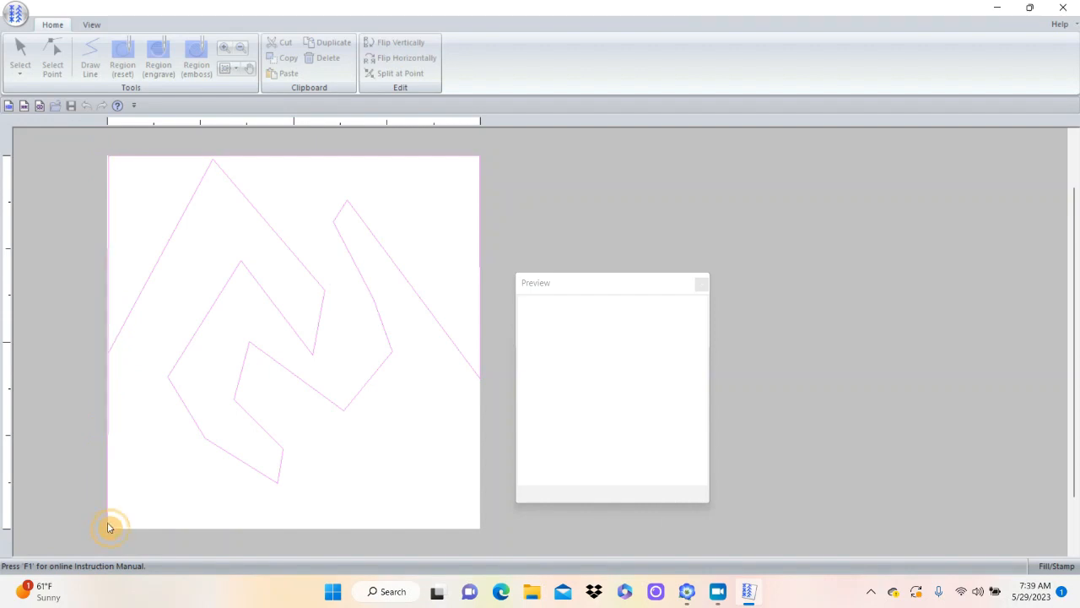
click(477, 527)
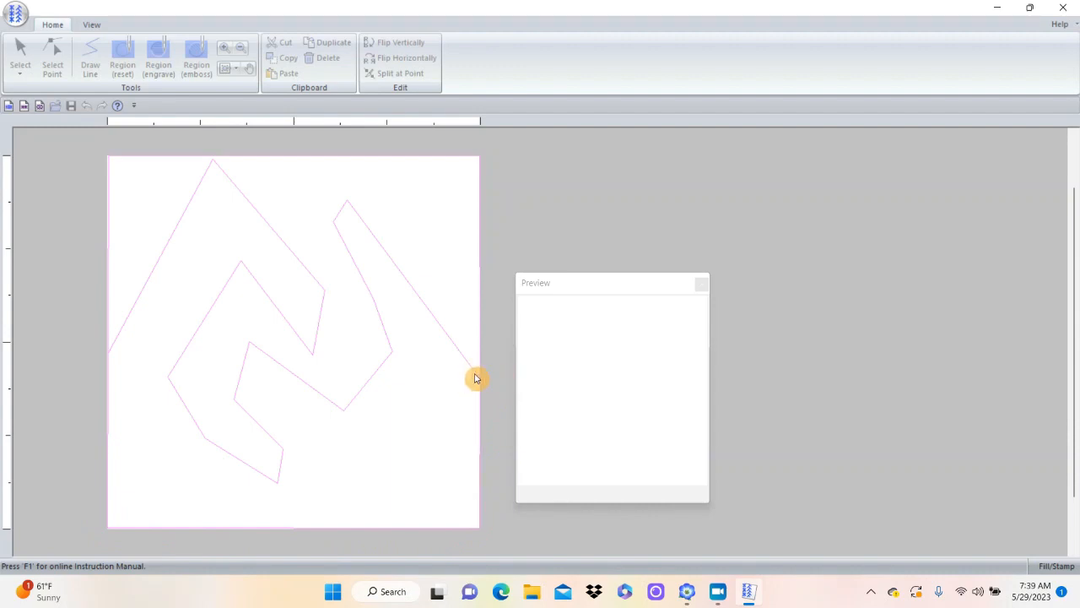
click(475, 379)
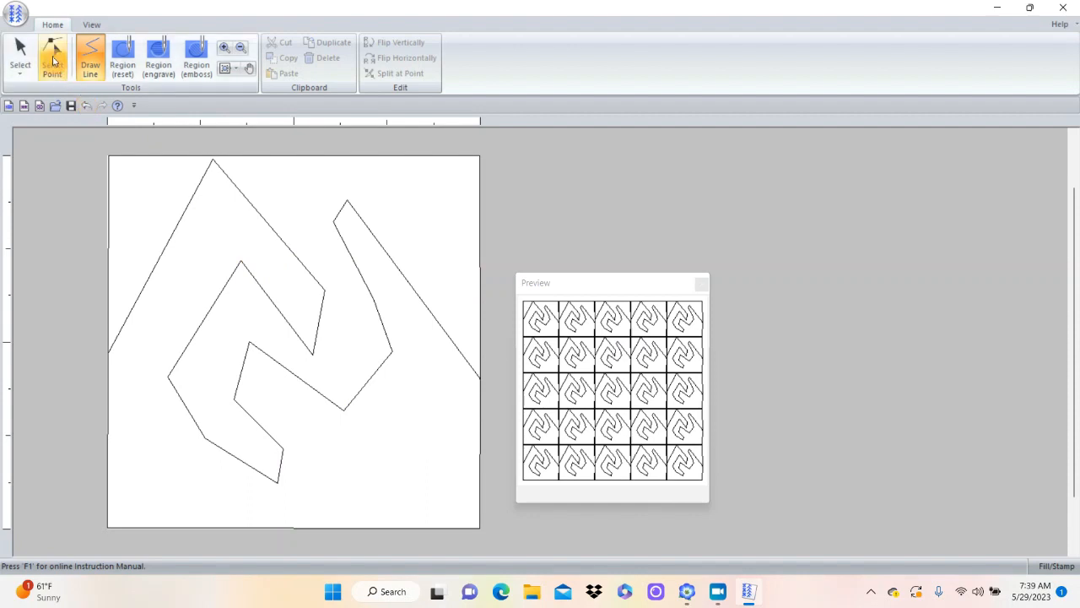
- Move the line's lower-right corner point to the bottom edge and the point above it to the right edge
click(52, 59)
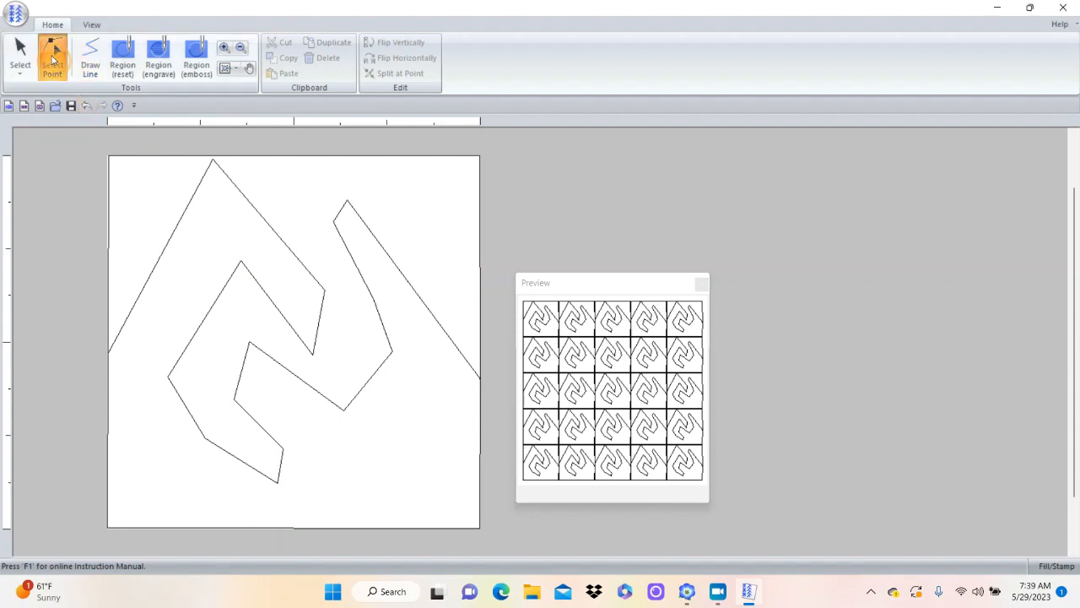
click(356, 396)
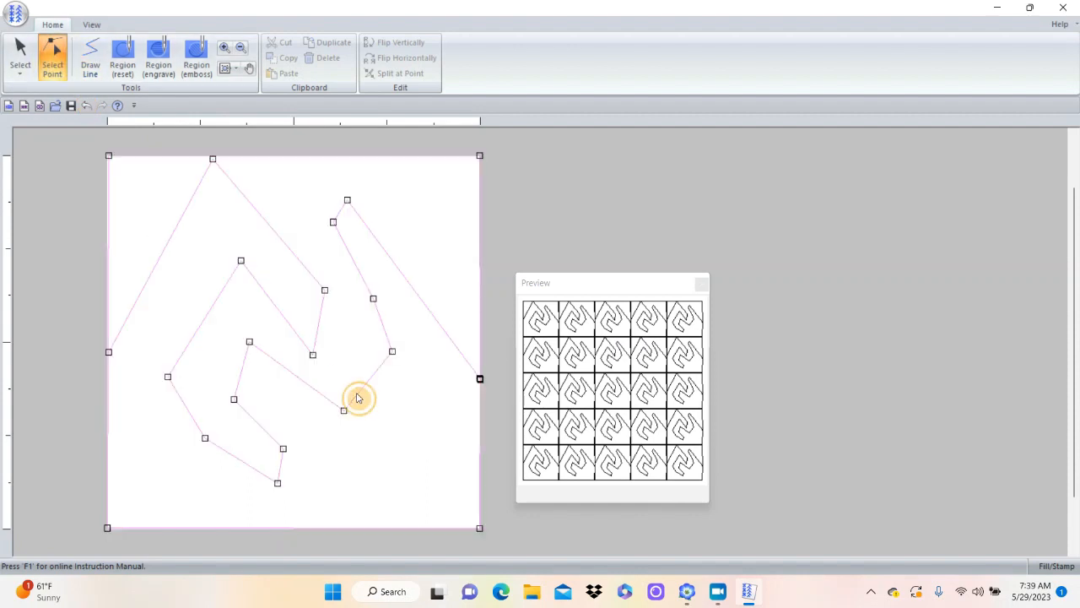
drag(345, 415, 398, 527)
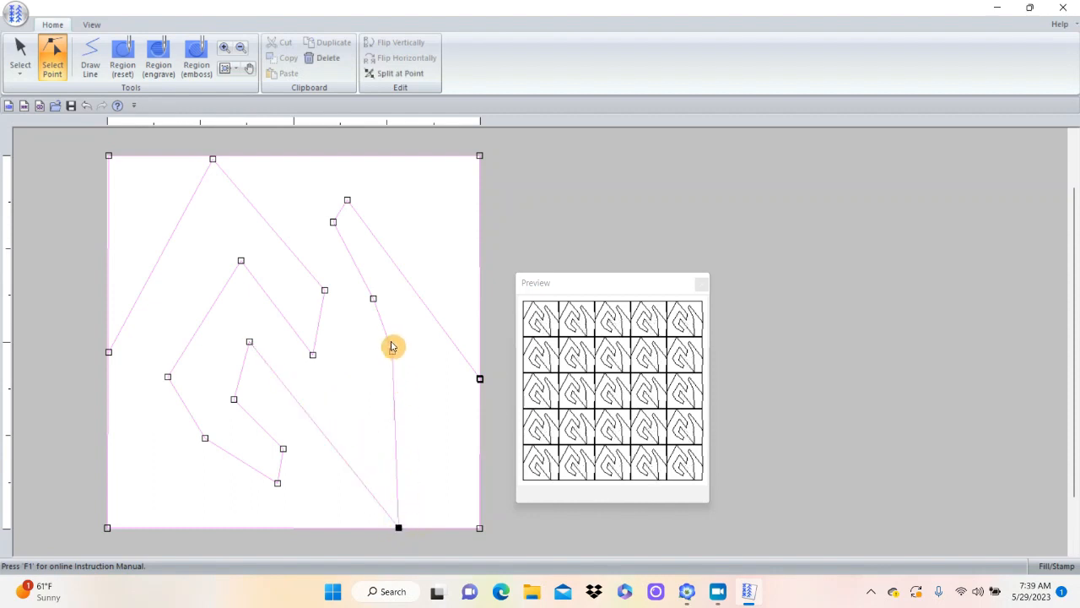
drag(393, 355, 478, 420)
- Add a point at the inner zigzag corner and stretch that corner down and right, and move the upper-right peak to the top edge
click(312, 354)
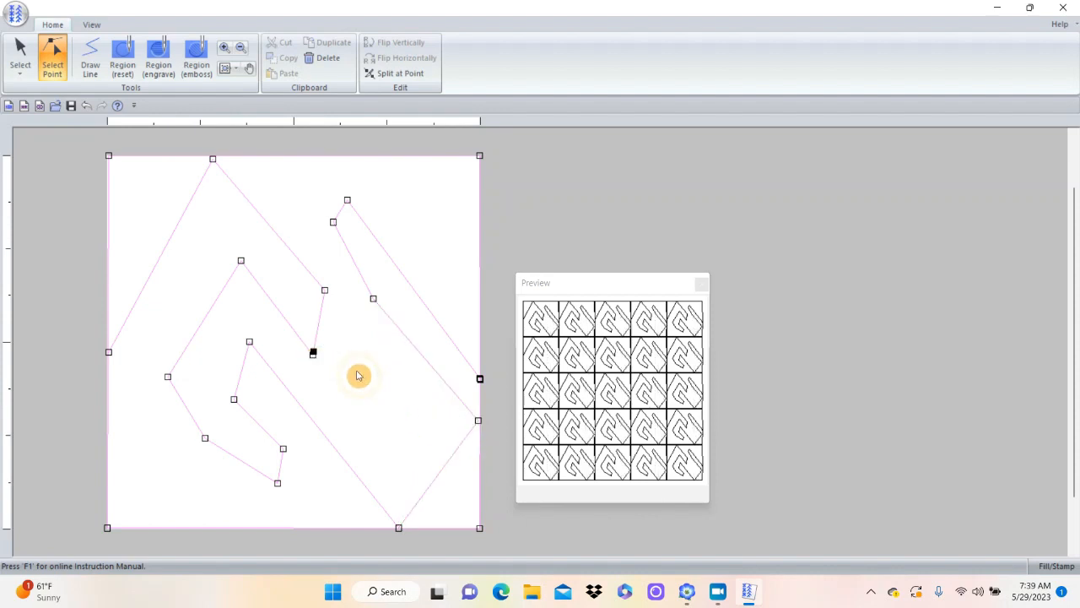
drag(313, 354, 348, 420)
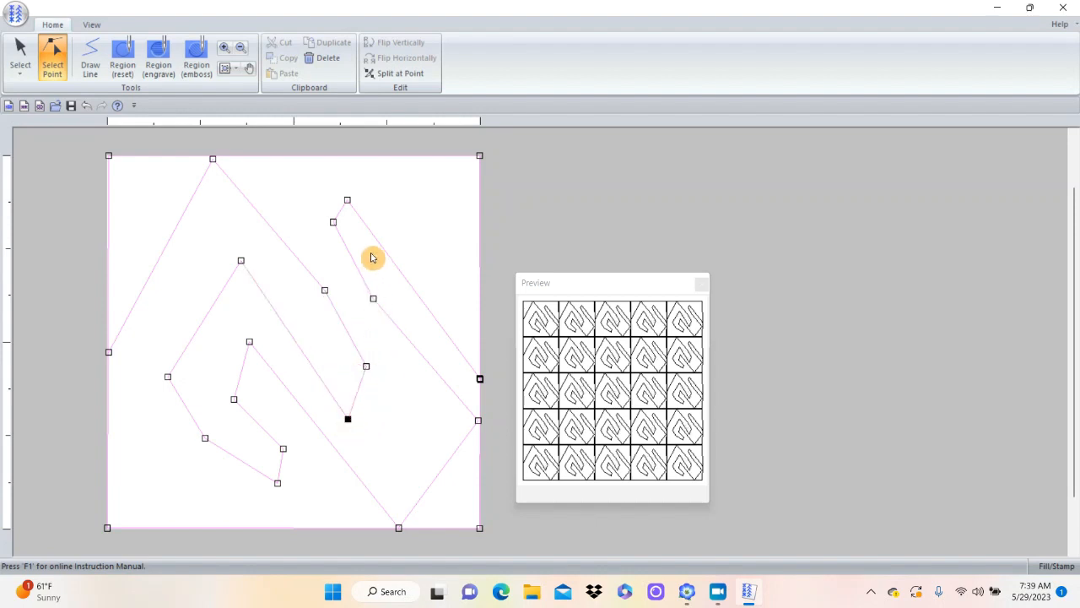
click(348, 207)
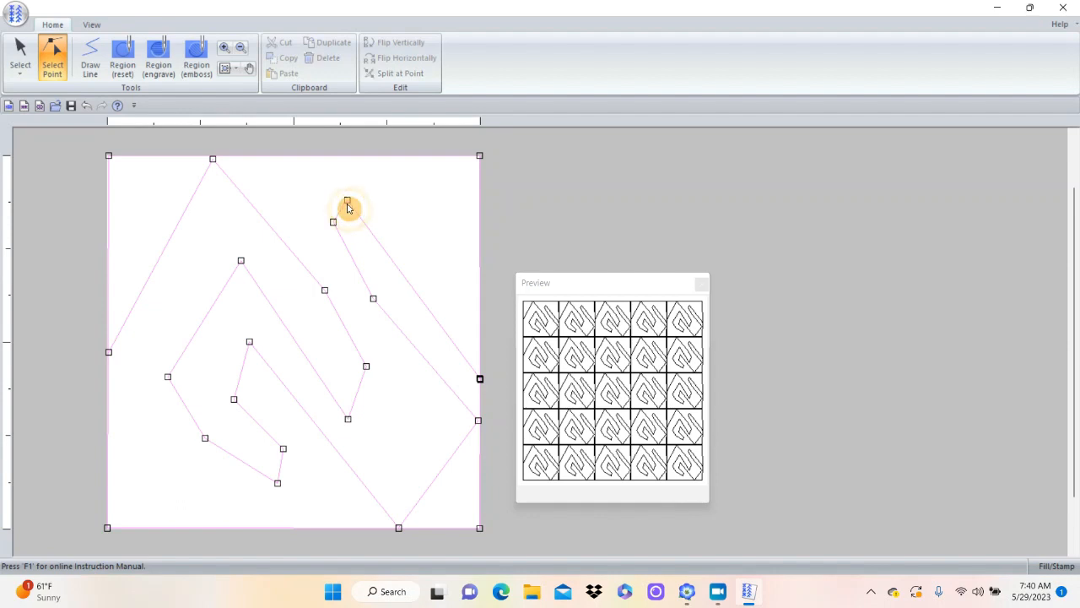
drag(348, 205, 378, 156)
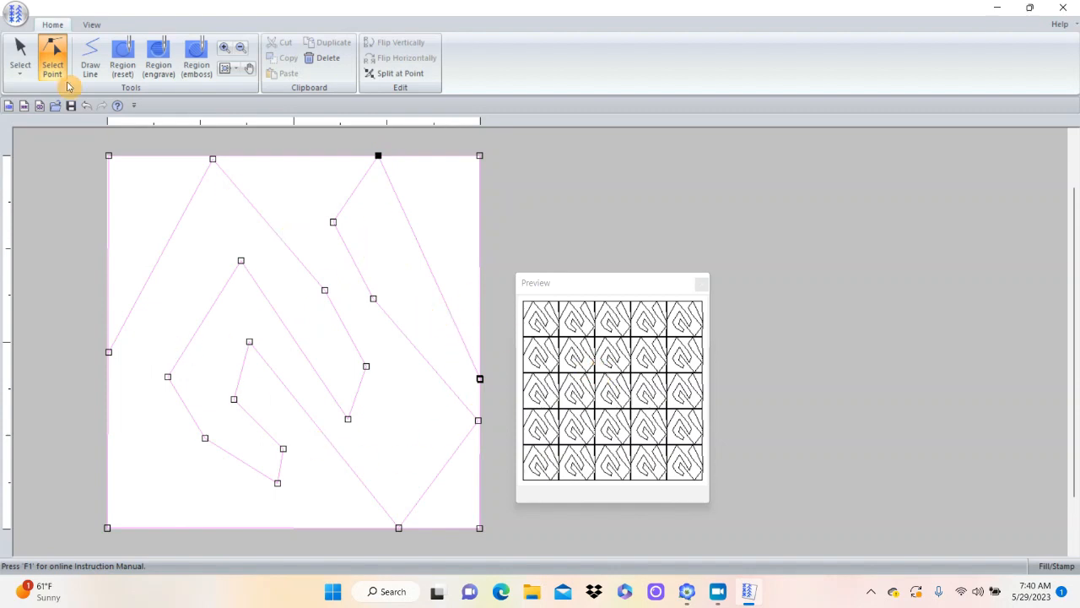
- Start saving the fill pattern as a new file
click(15, 15)
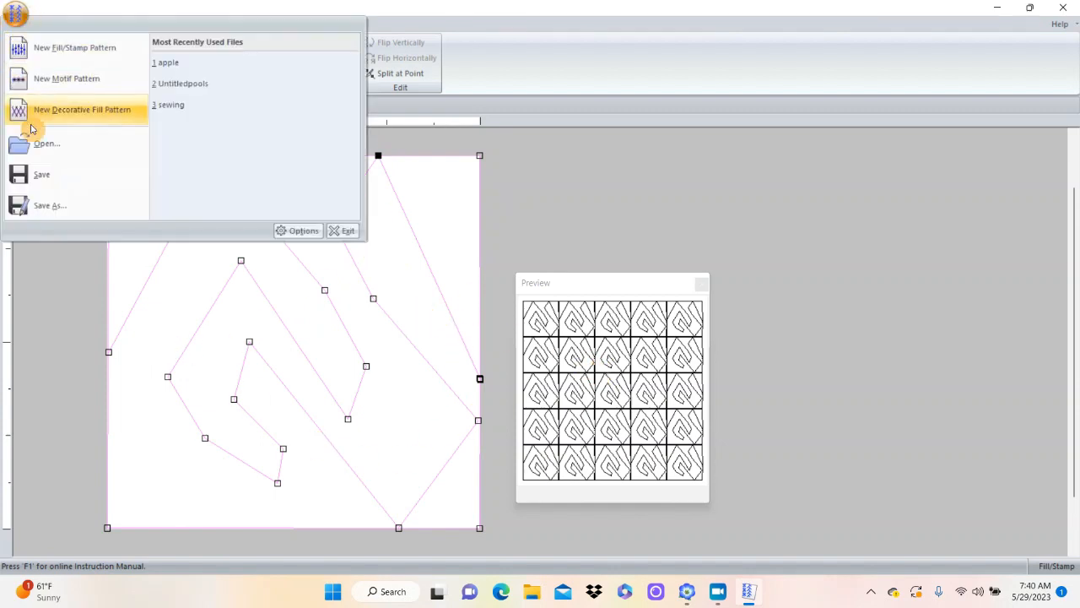
click(49, 203)
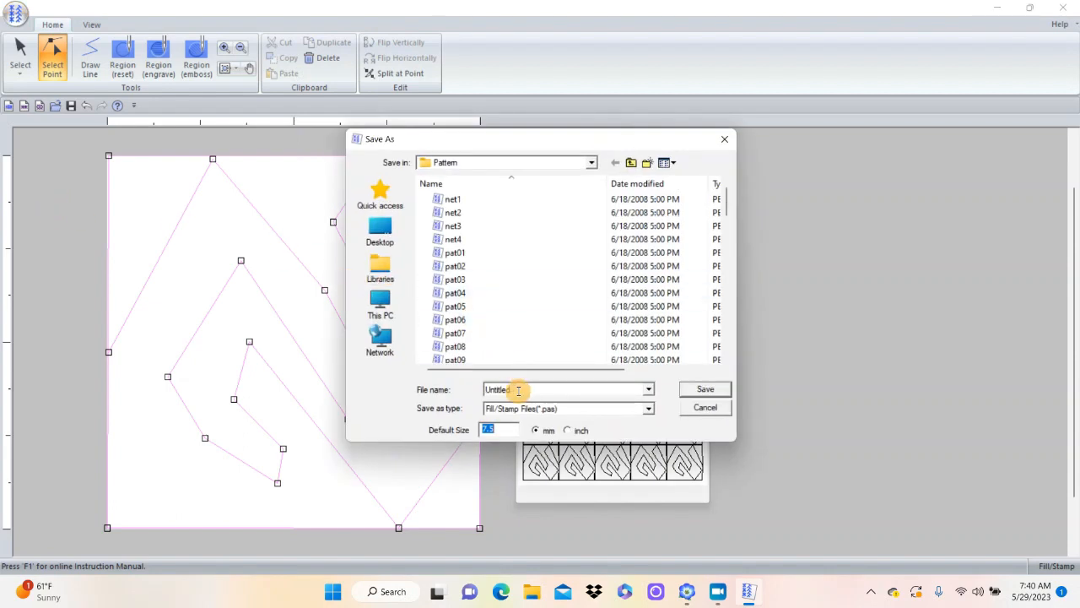
text(1)
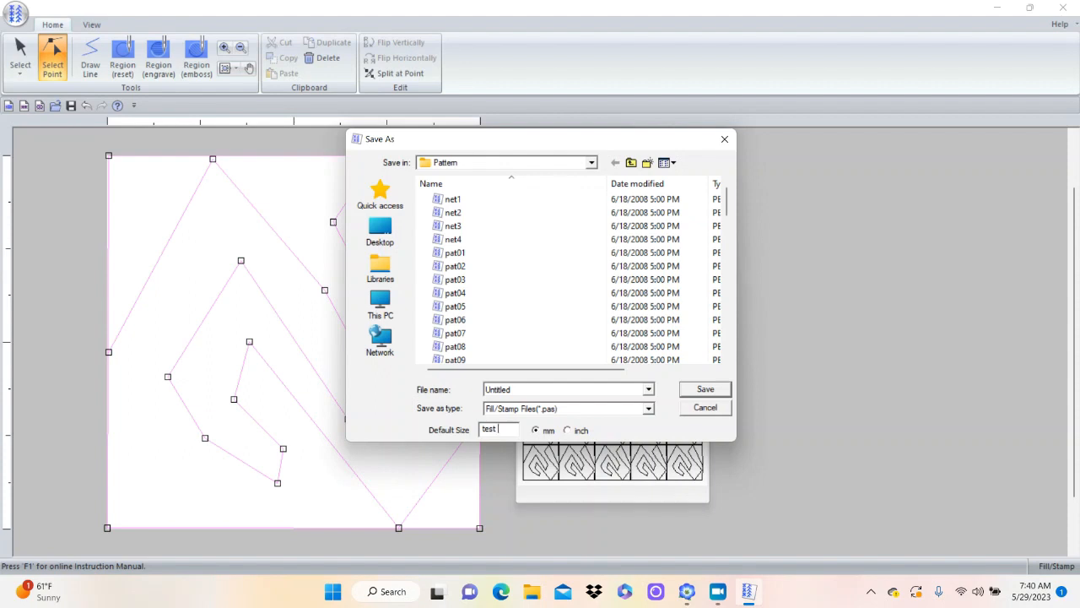
click(695, 390)
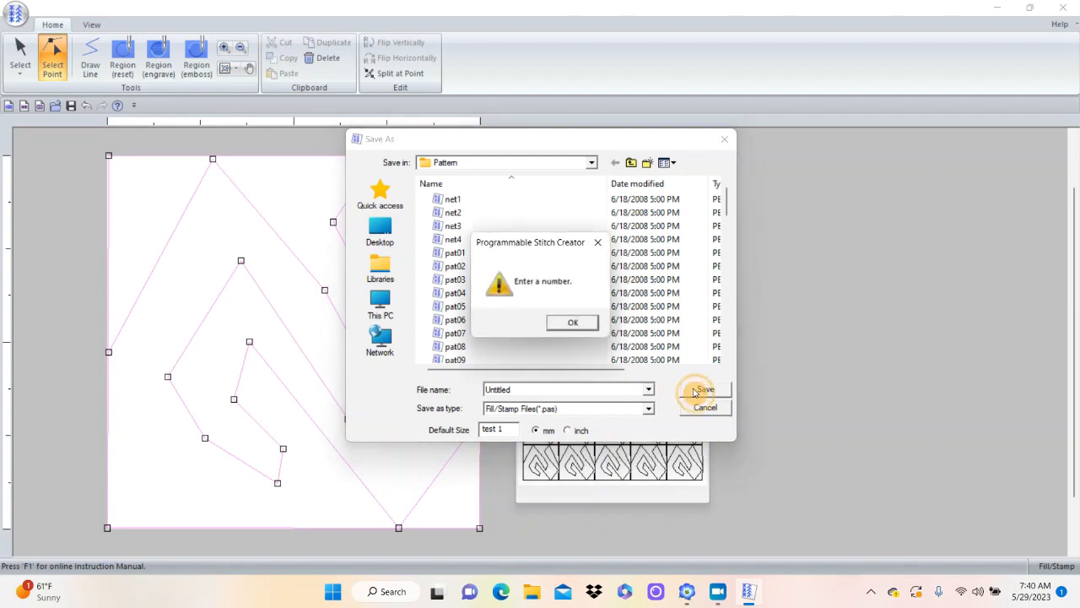
click(587, 325)
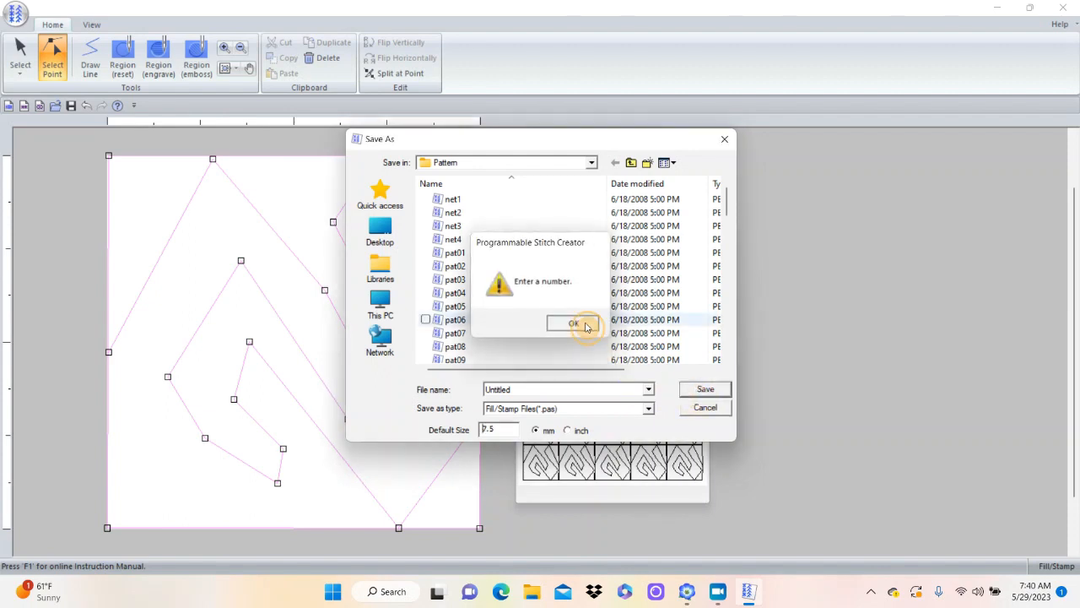
- Name the Fill/Stamp file "test 1" and save it in the Pattern folder
double_click(516, 388)
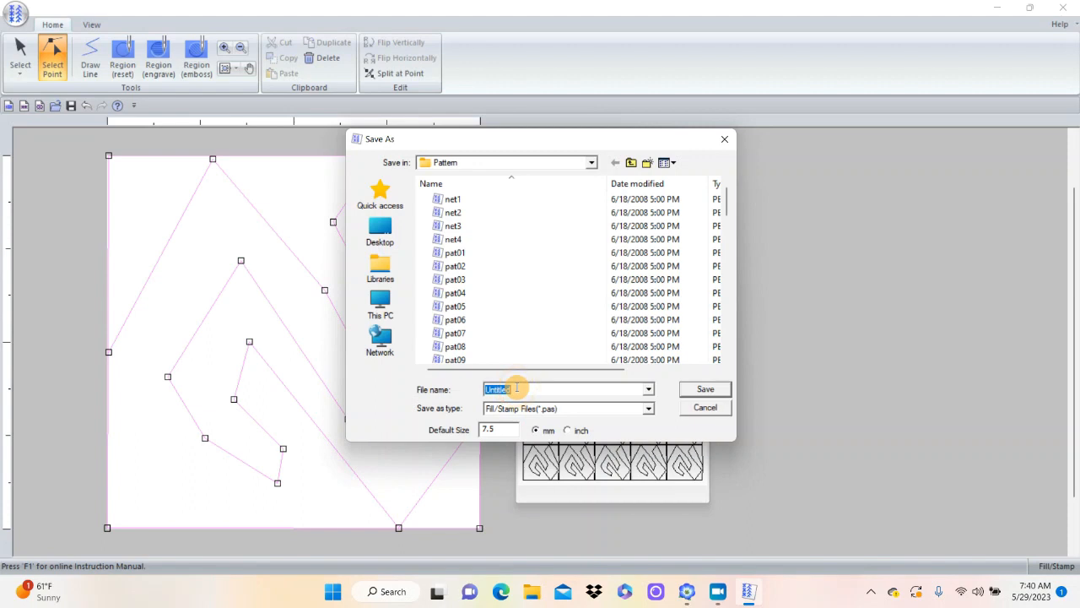
text(test 1)
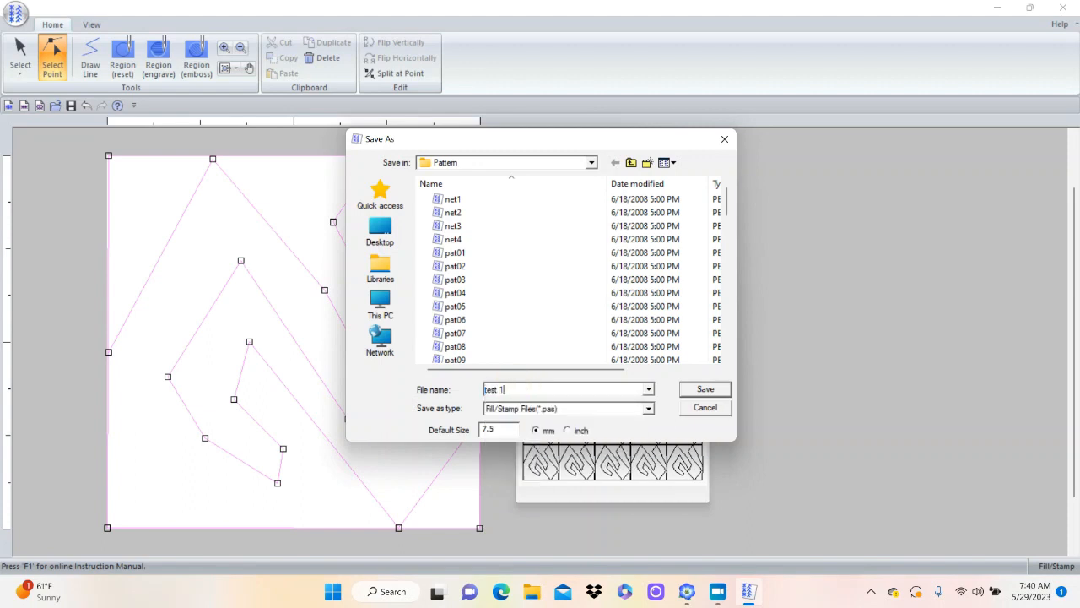
click(705, 391)
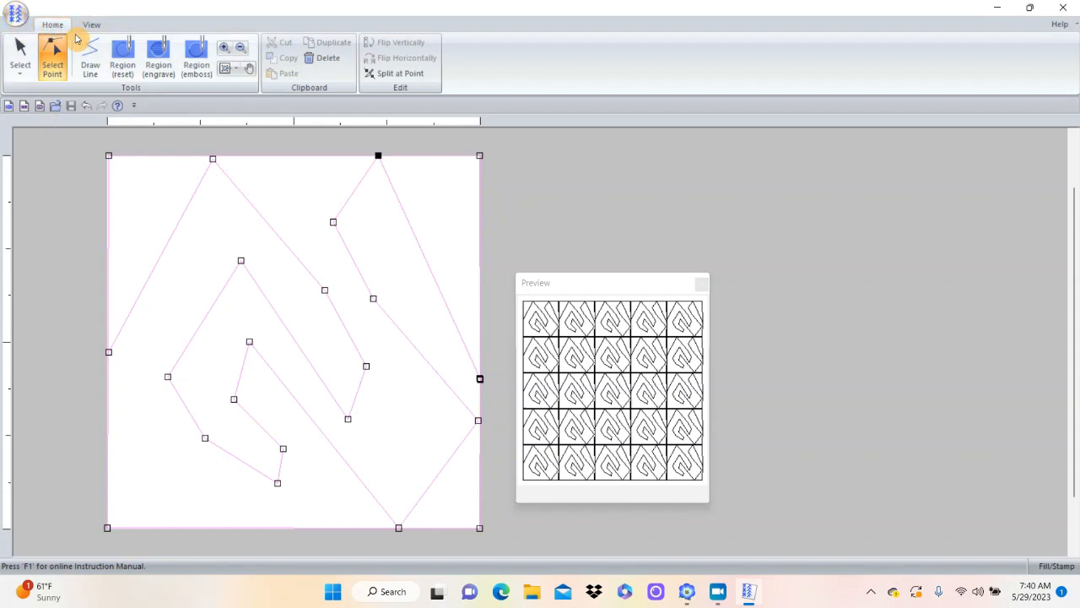
- Try to emboss the upper-left corner region of the fill pattern, and undo the fill
click(21, 52)
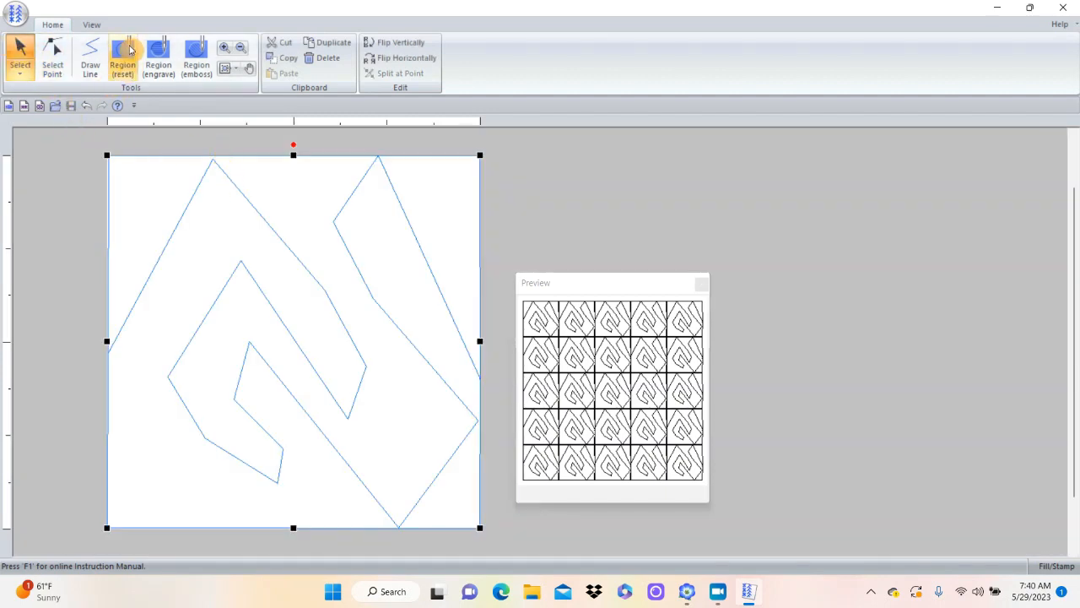
click(200, 55)
click(163, 191)
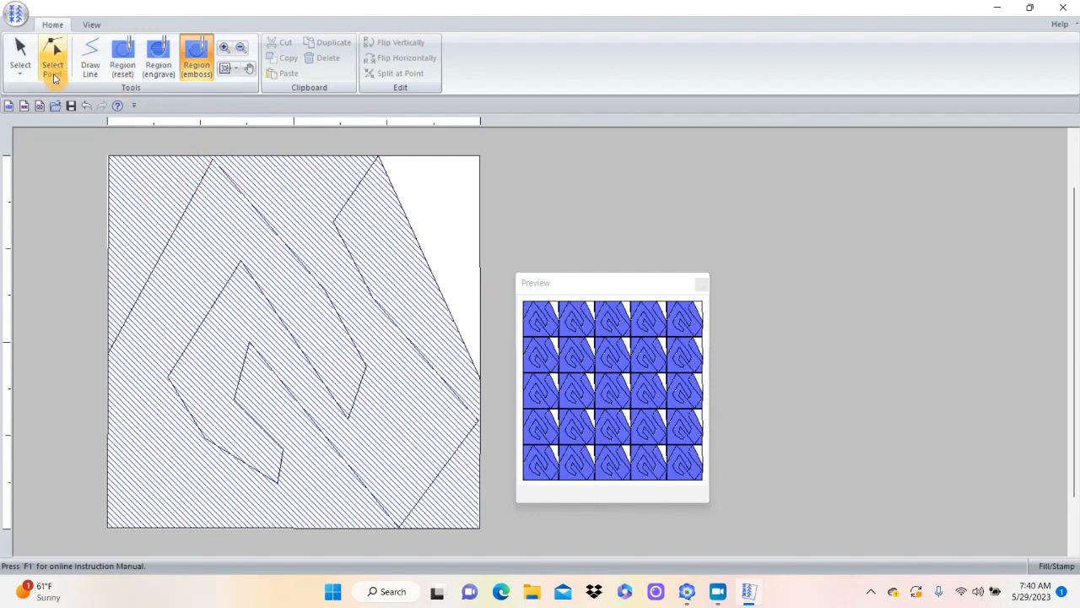
click(86, 107)
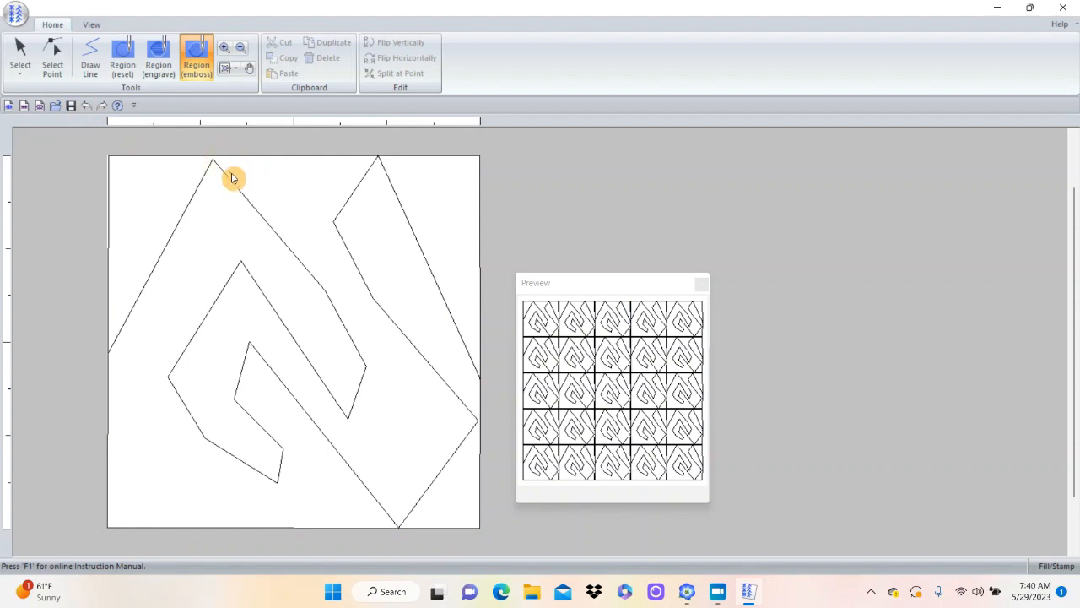
- Move the line's upper-left peak point up onto the top edge of the pattern square
click(48, 54)
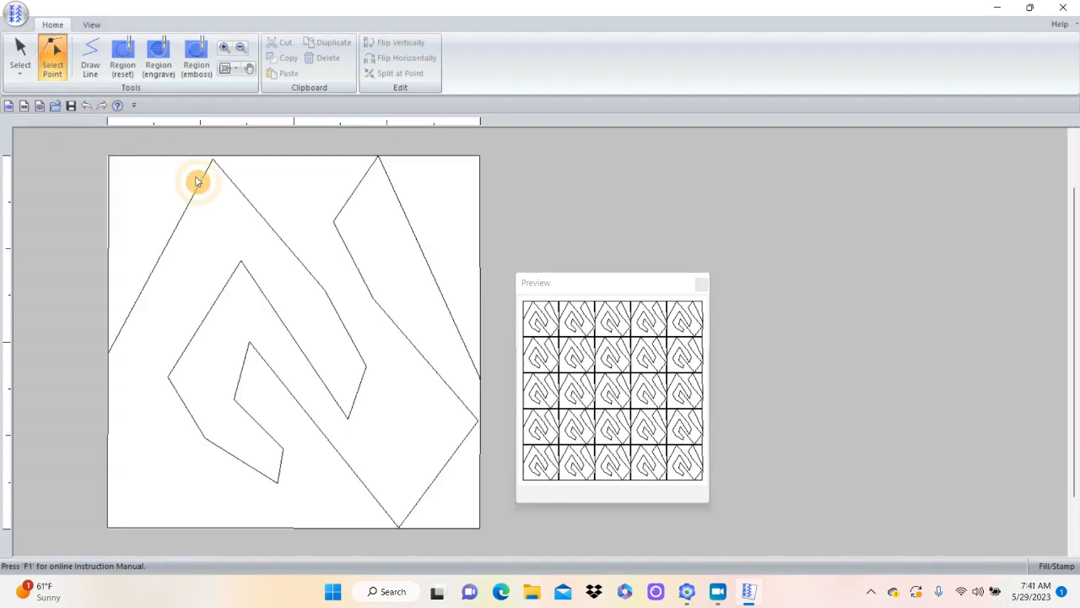
click(237, 189)
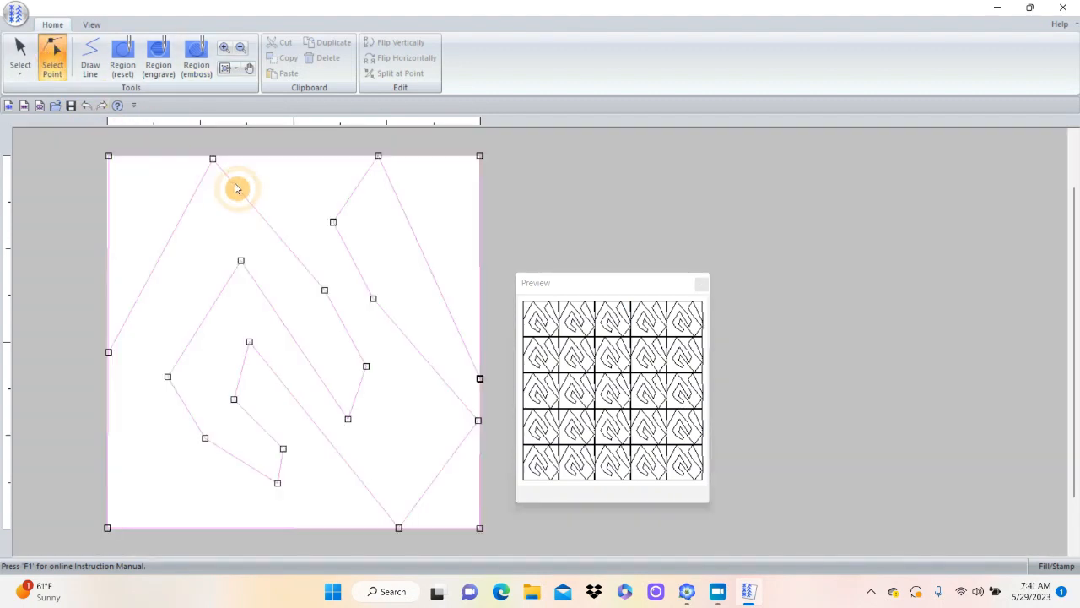
click(212, 157)
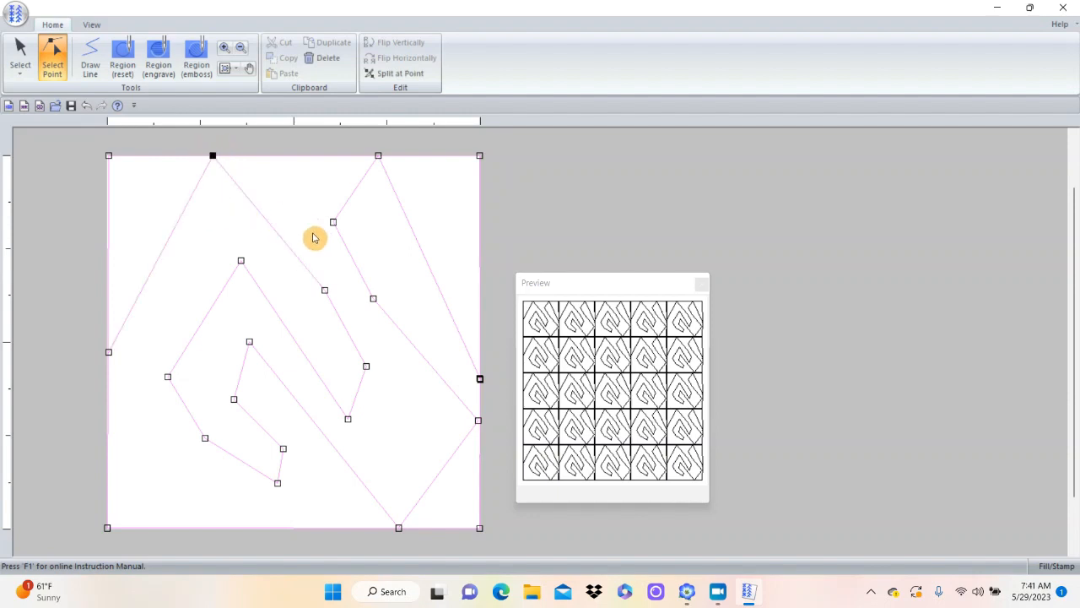
- Try the emboss fill on the upper-left corner region again, and undo it
click(196, 63)
click(163, 182)
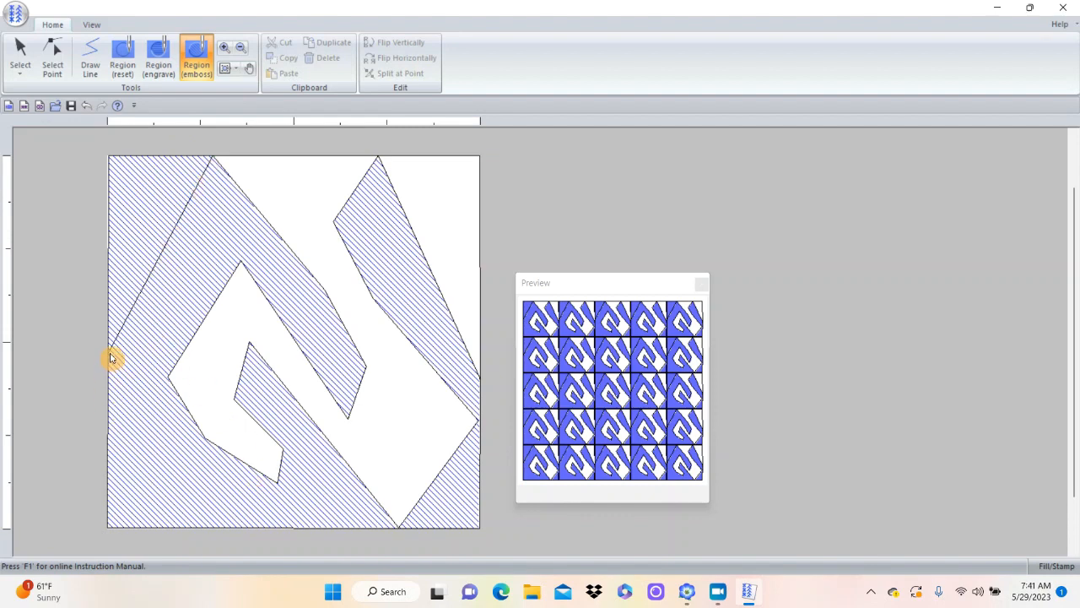
click(86, 106)
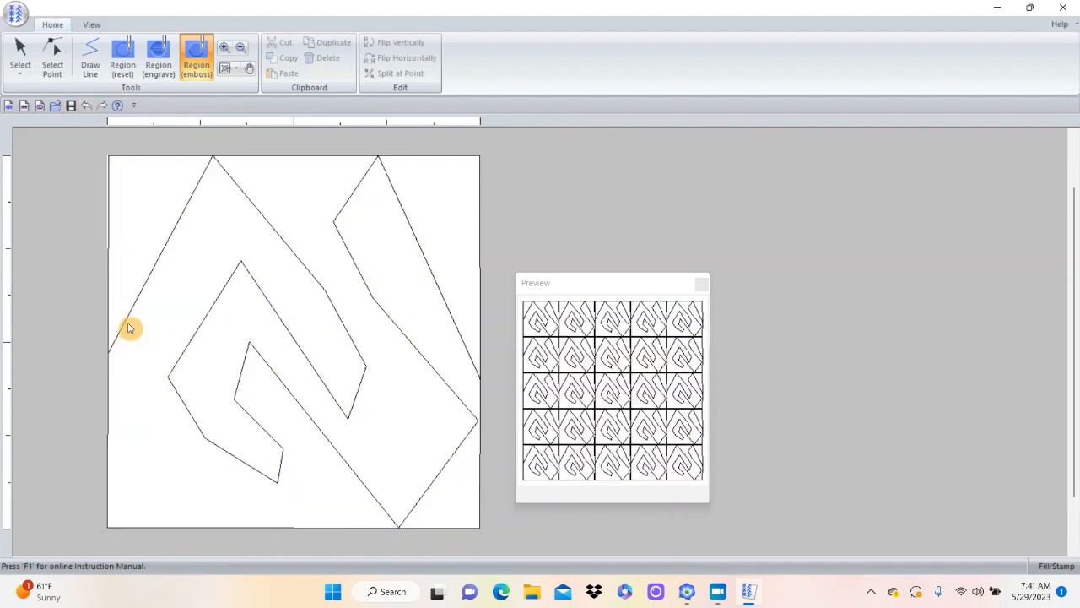
- Move the line's left end point exactly onto the left edge of the pattern square to close the gap
click(89, 25)
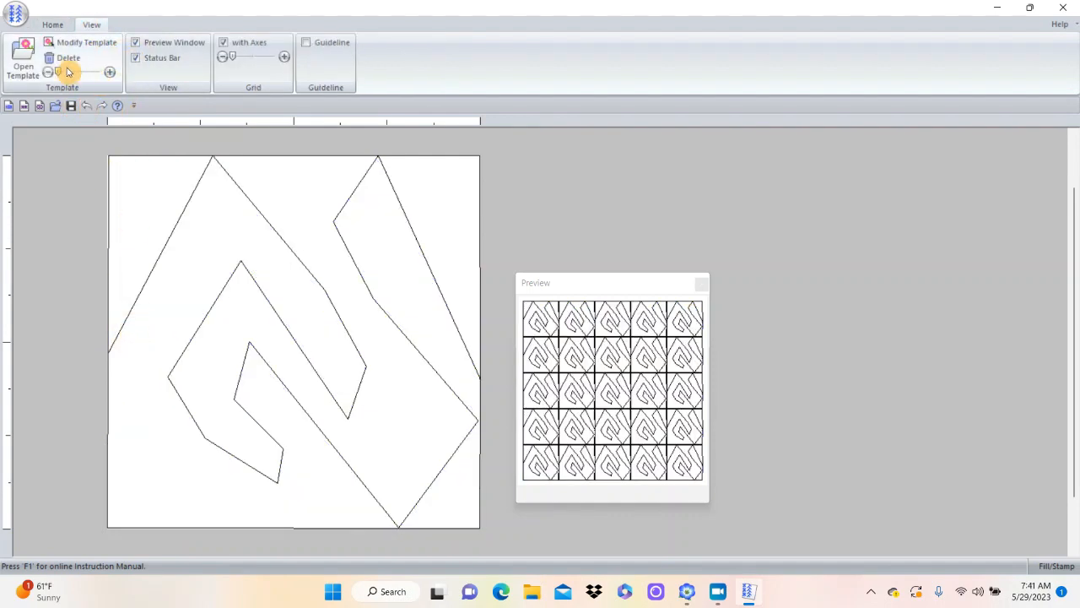
click(50, 25)
click(223, 49)
mouse_move(77, 278)
mouse_down()
mouse_move(185, 410)
mouse_move(202, 414)
mouse_up()
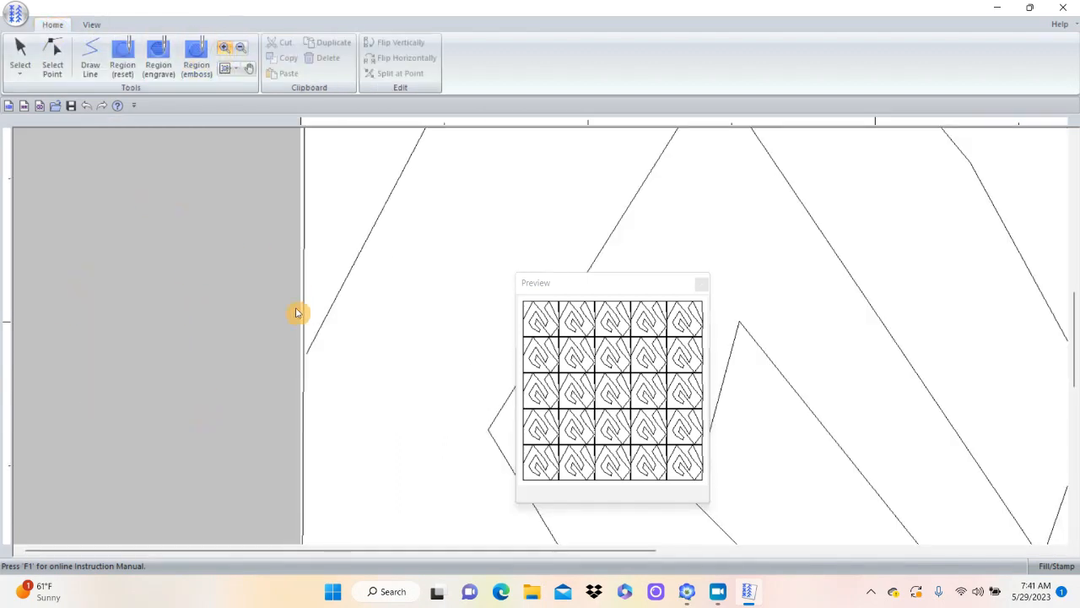
click(52, 58)
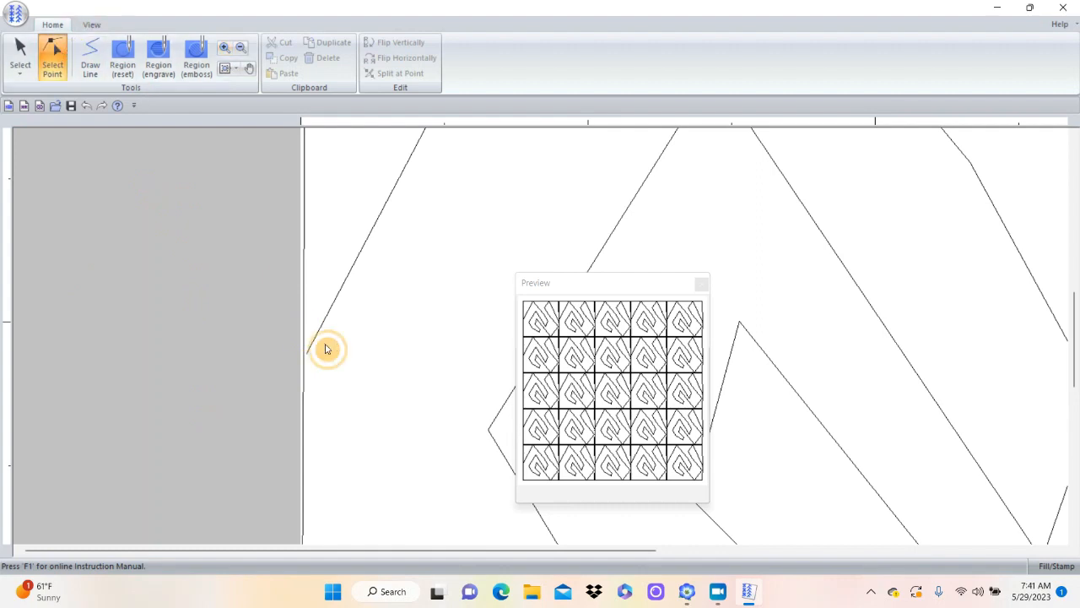
click(321, 334)
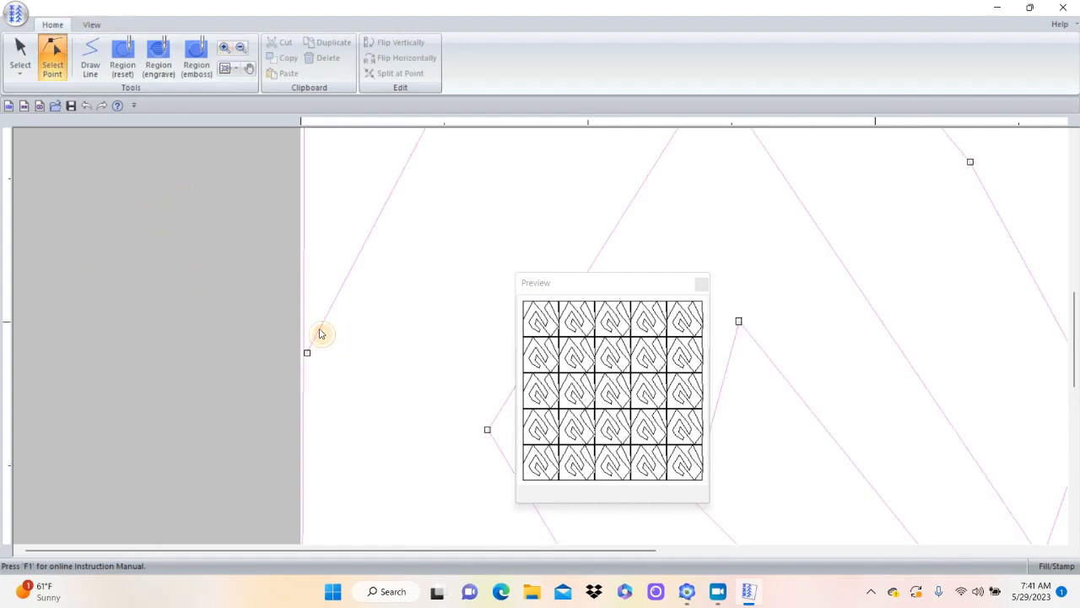
click(307, 354)
drag(306, 361, 300, 362)
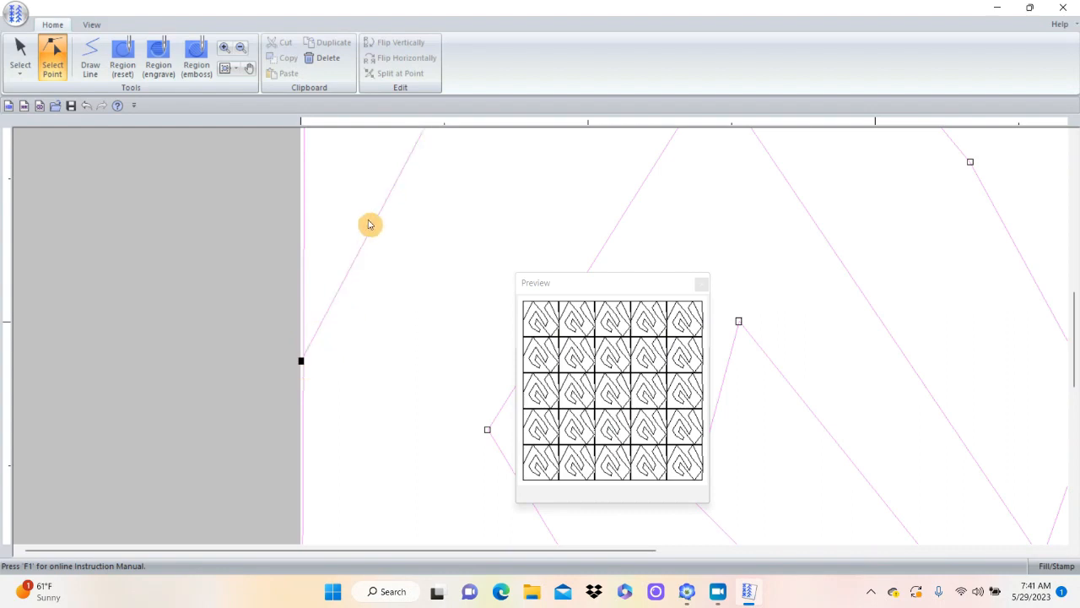
click(226, 71)
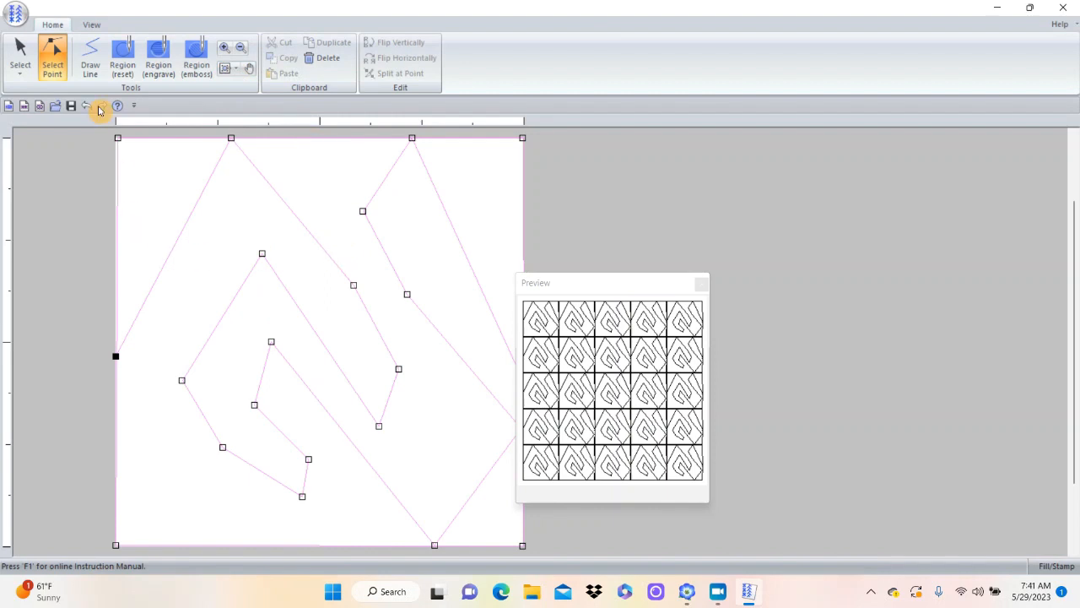
- Emboss the upper-left corner, the middle zigzag band and the upper-right corner, and engrave the remaining regions
click(196, 49)
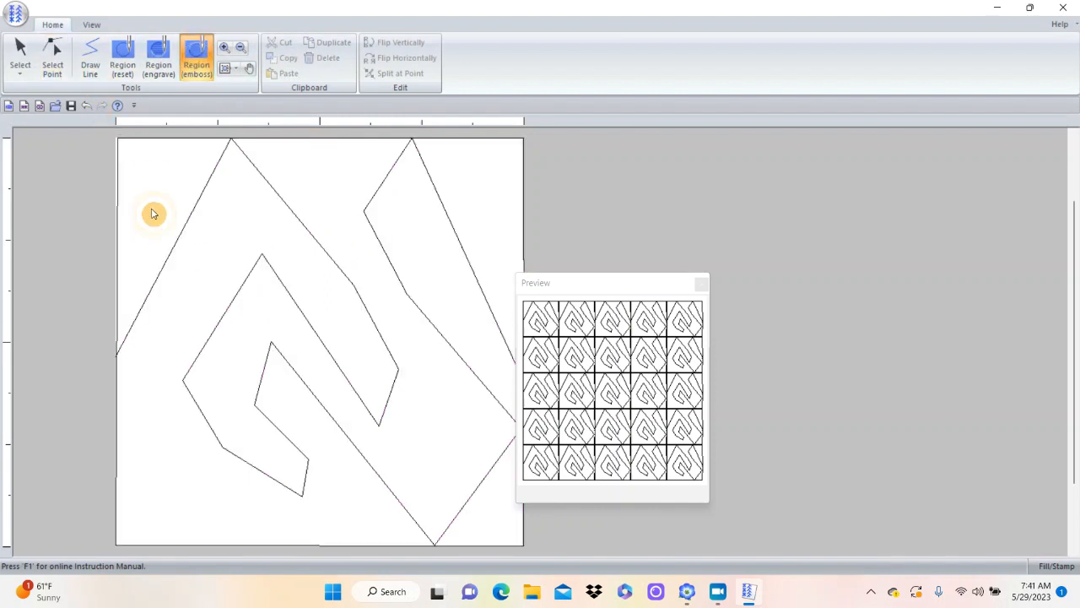
click(152, 210)
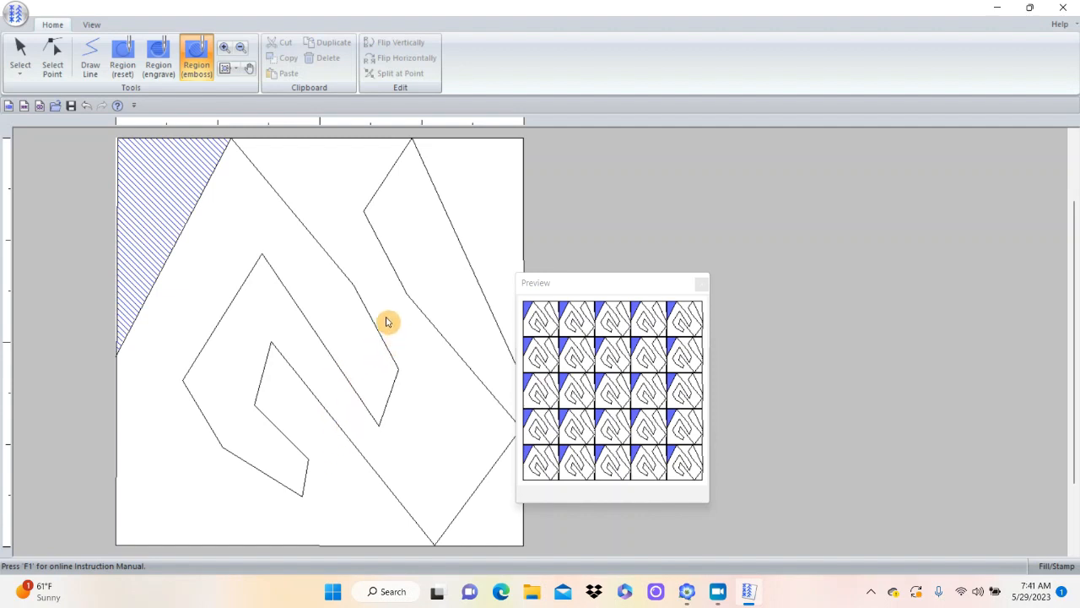
click(345, 236)
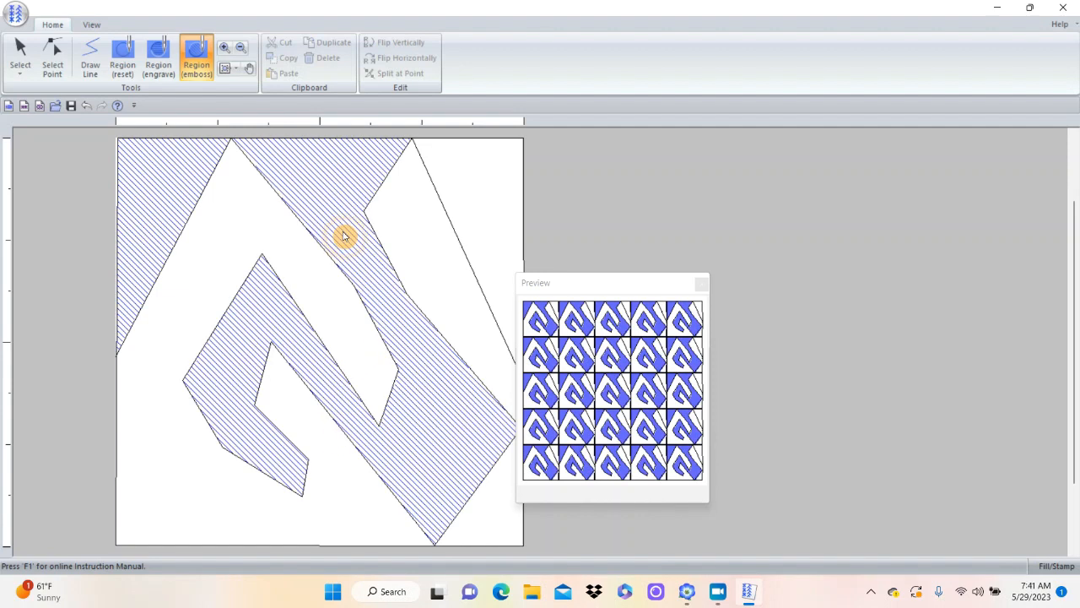
click(462, 215)
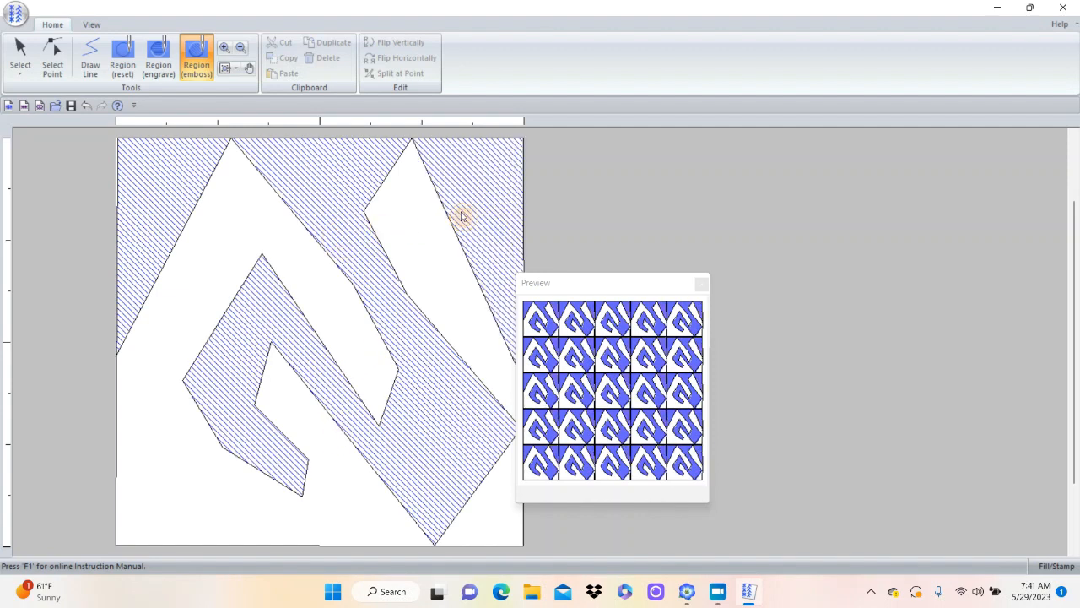
click(162, 47)
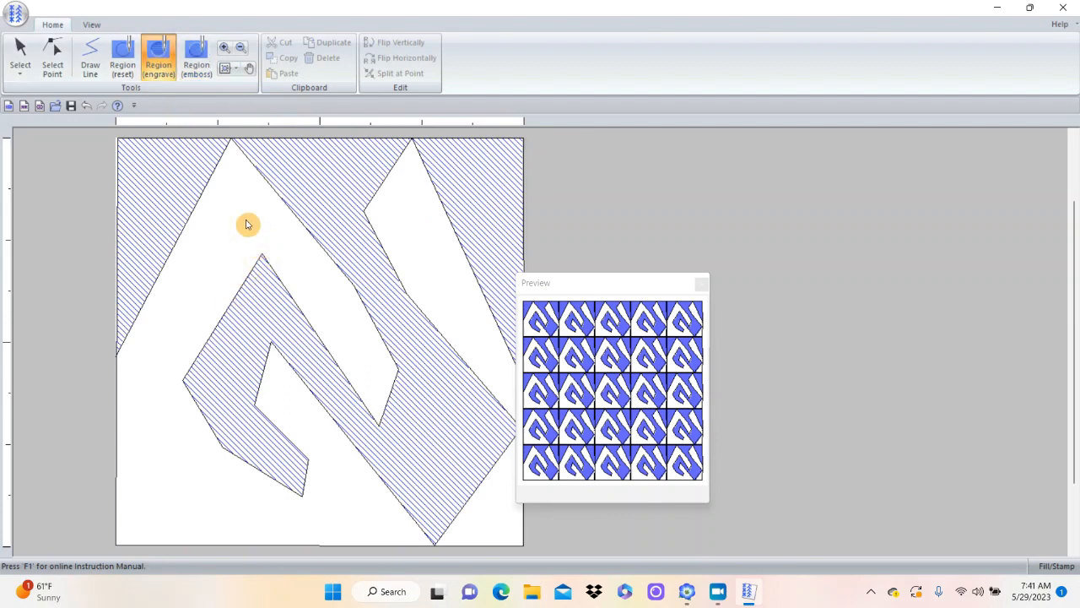
click(253, 228)
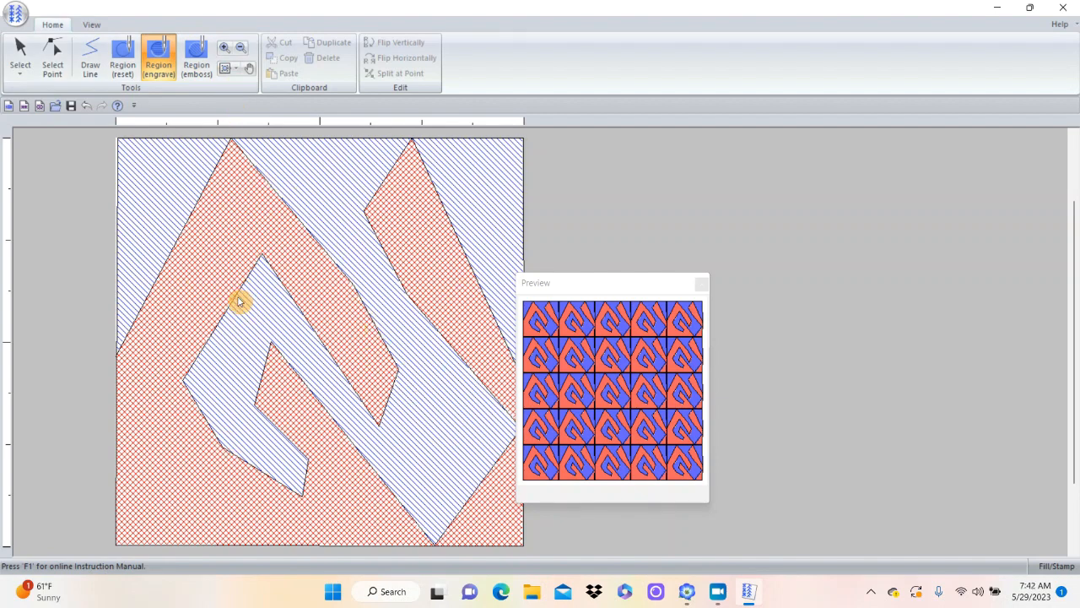
- Save the pattern as a new Fill/Stamp file named "test2" in the Pattern folder with a default size of 7.5 mm
click(16, 14)
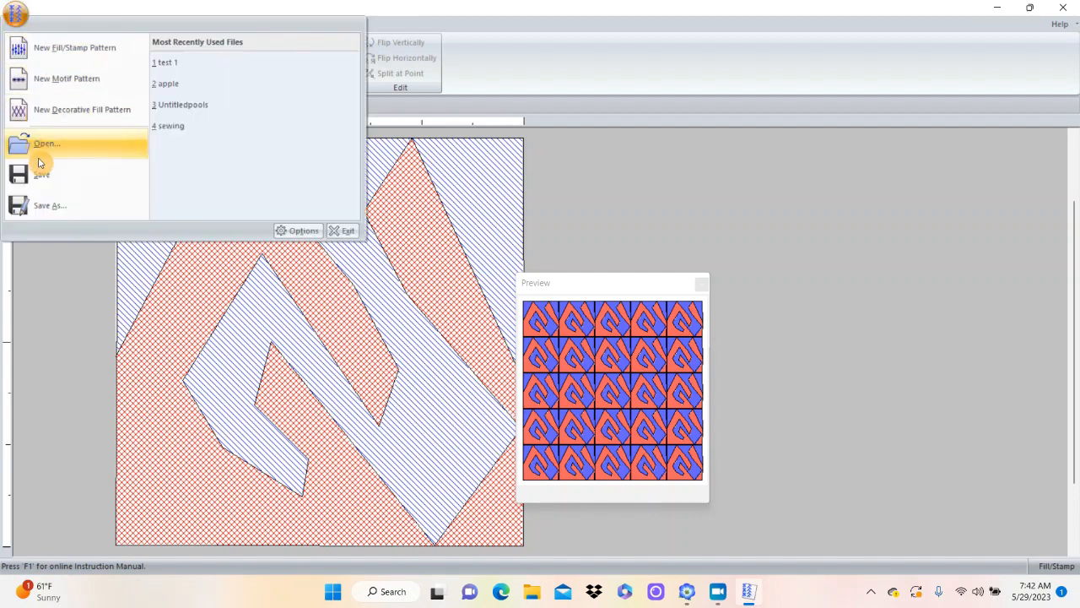
click(44, 205)
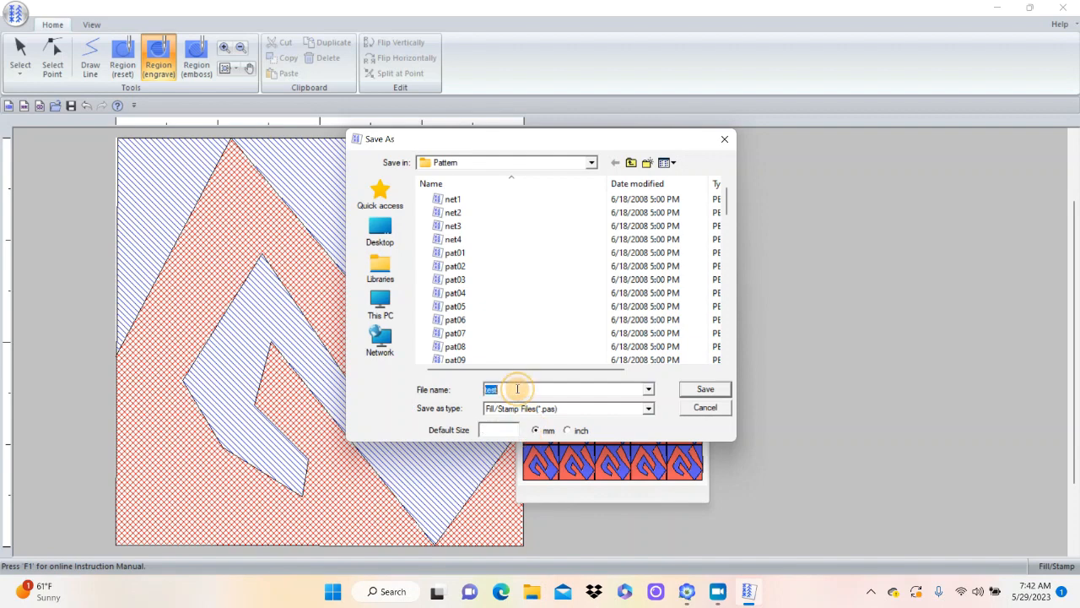
text(te)
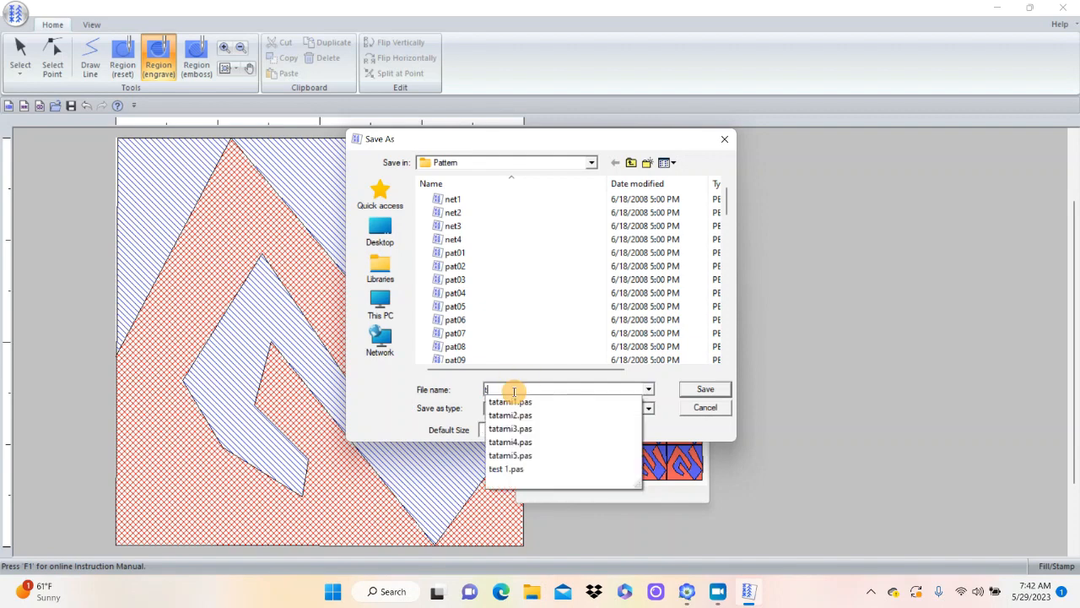
text(st)
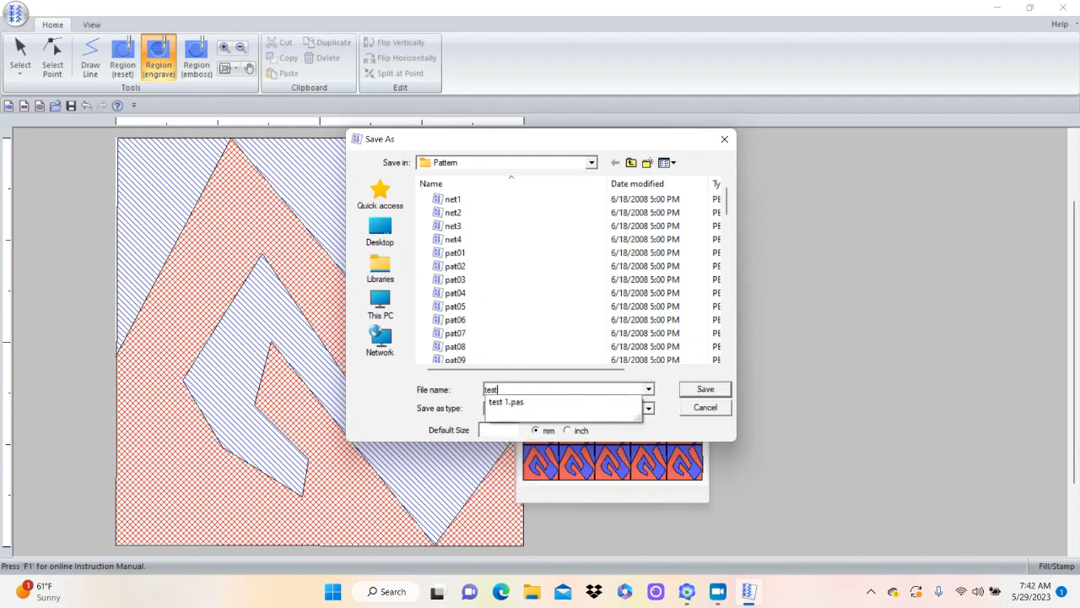
text(2)
click(554, 431)
click(693, 390)
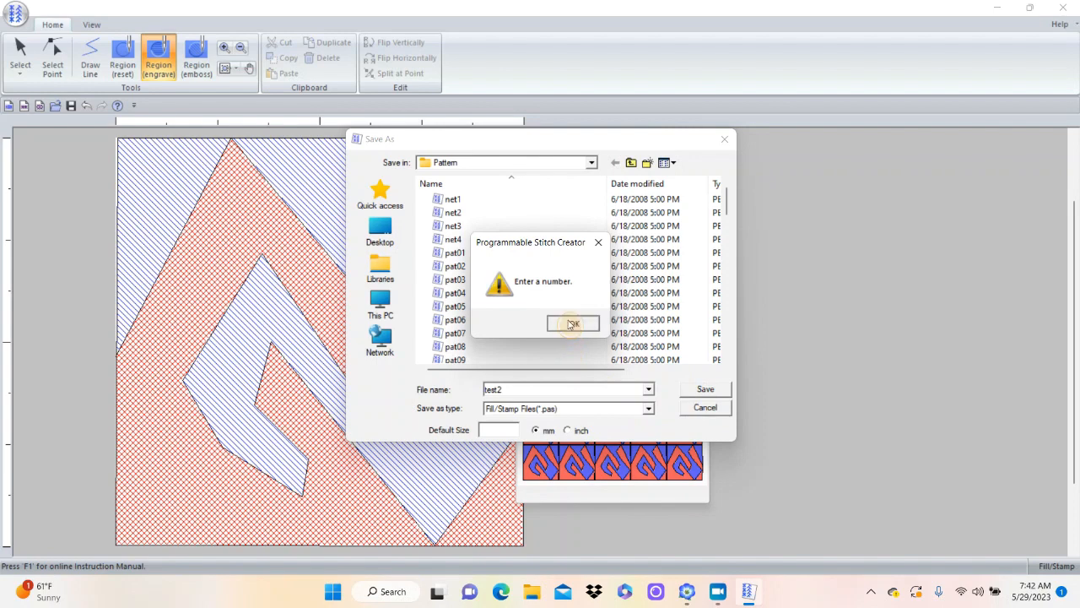
click(573, 322)
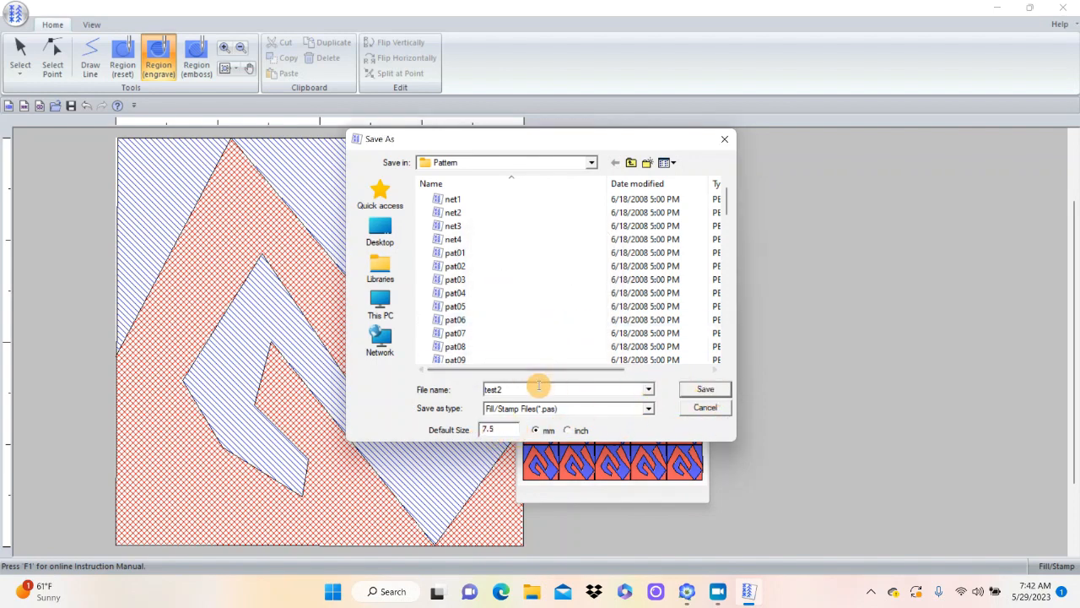
click(708, 391)
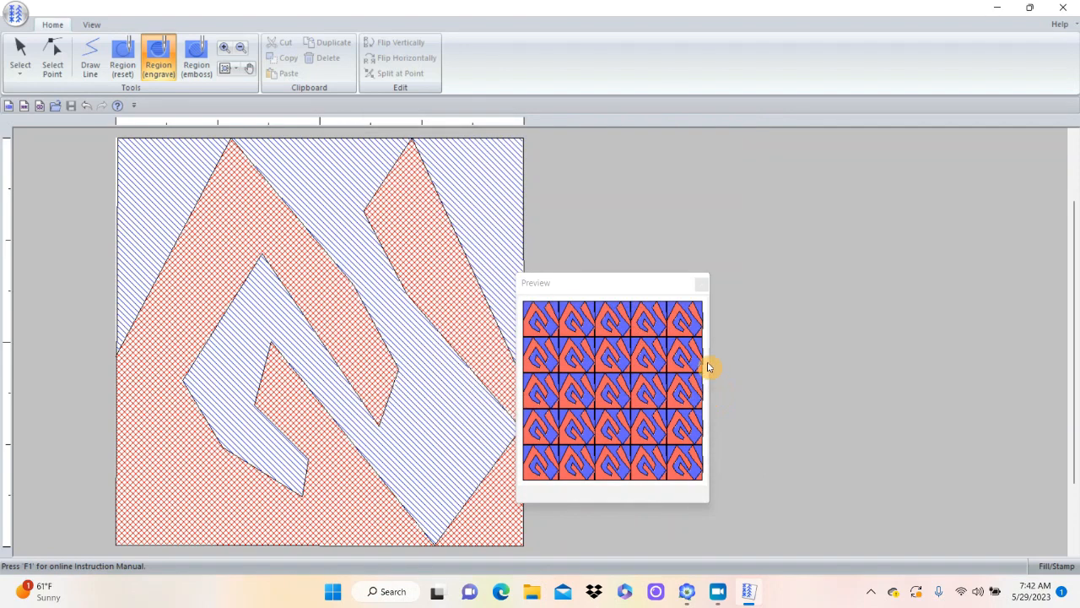
- Switch to PE-DESIGN 11 and draw a rectangle about 7.76 by 5.40 inches in the upper part of the design page
click(999, 8)
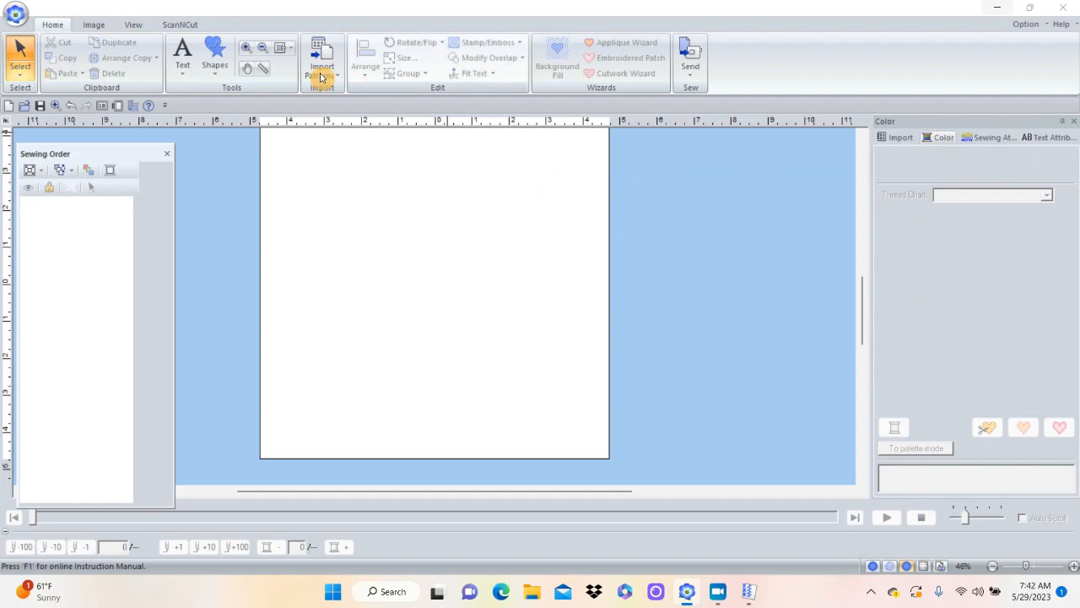
click(222, 66)
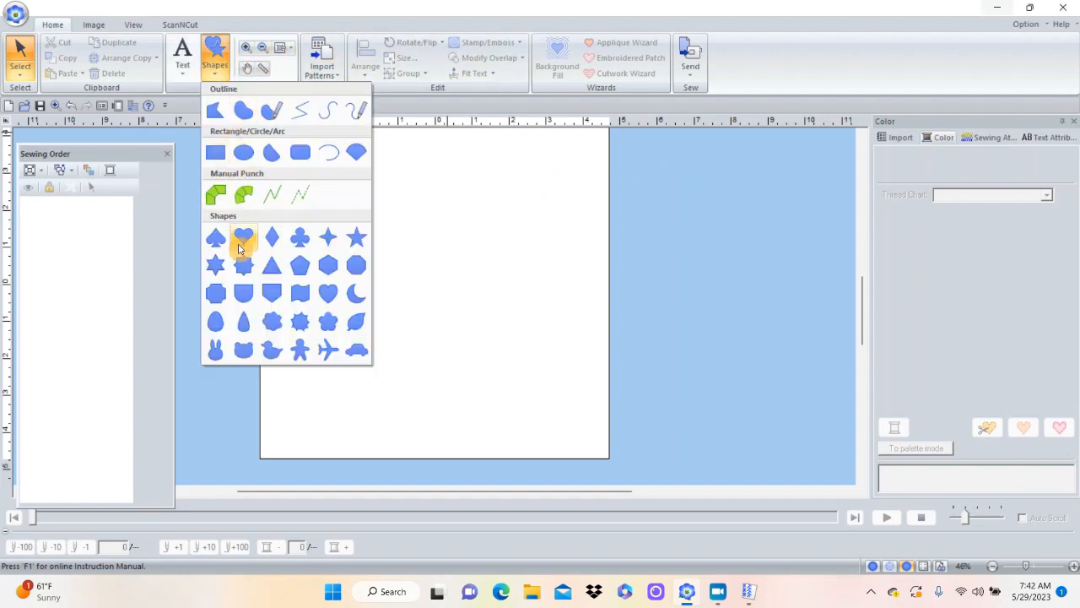
click(216, 151)
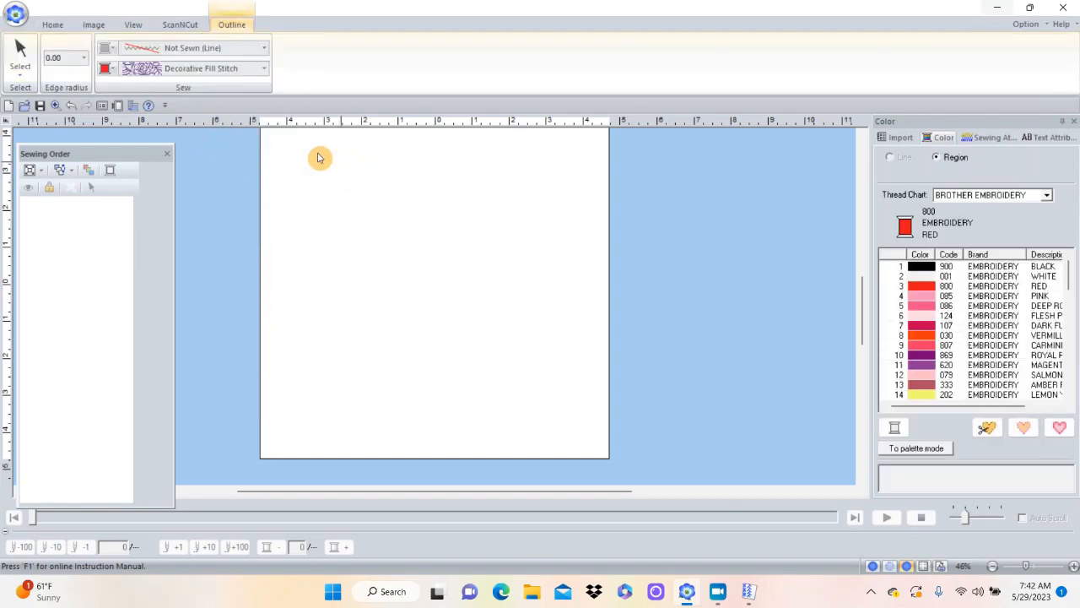
drag(287, 143, 579, 343)
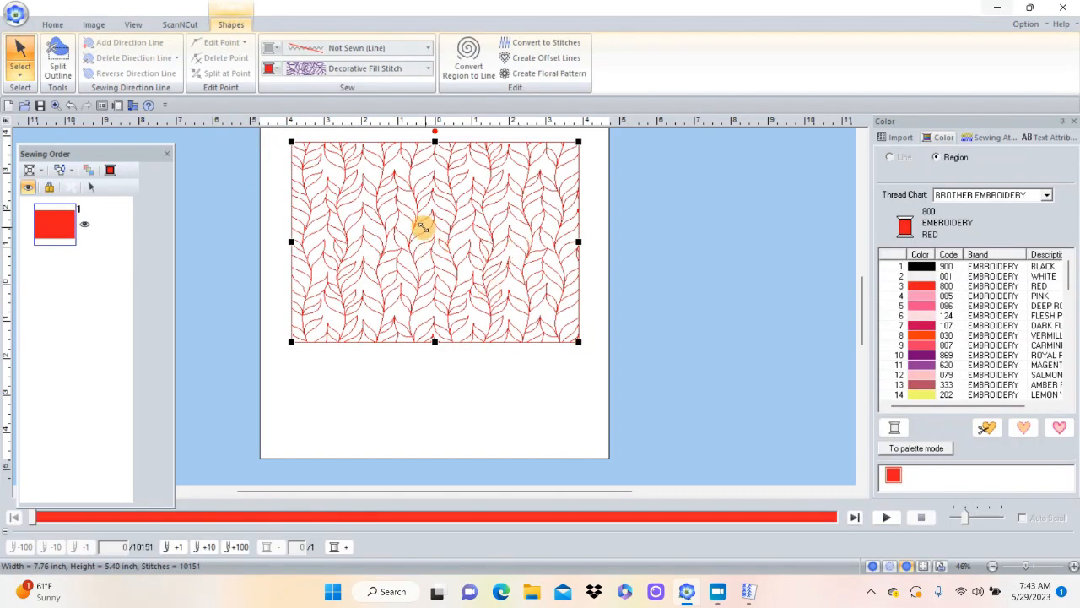
- Sew the rectangle's region with Motif Stitch and apply the "apple" pattern as Pattern1
click(429, 71)
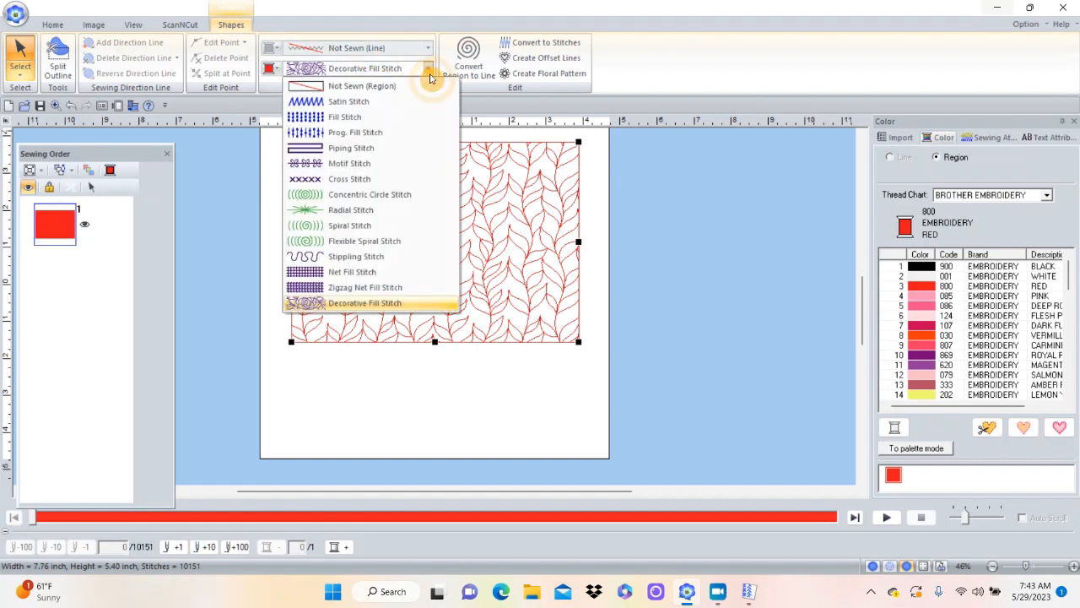
click(352, 164)
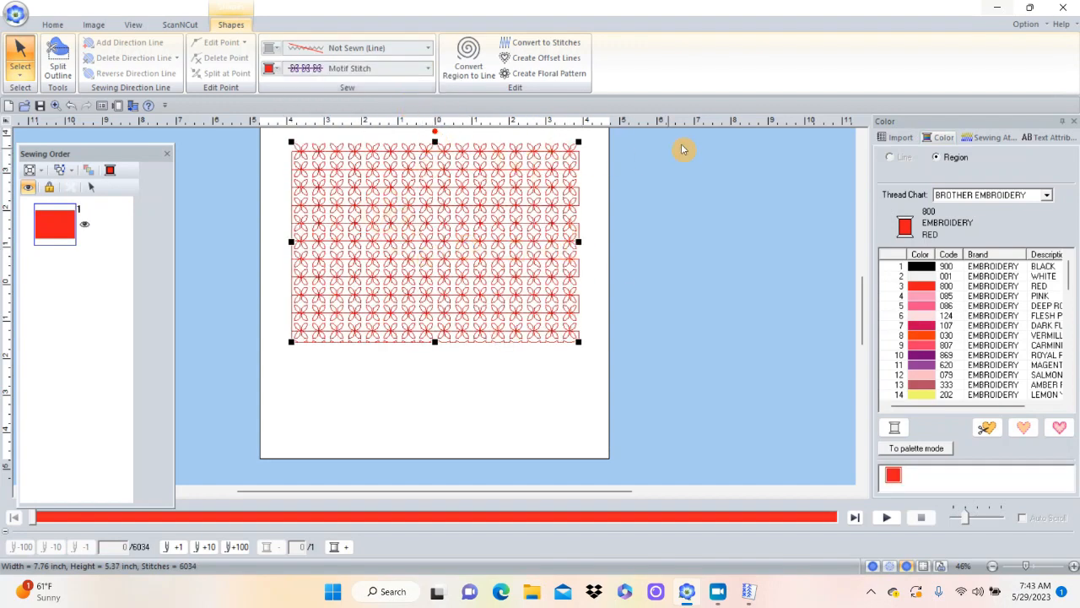
click(993, 140)
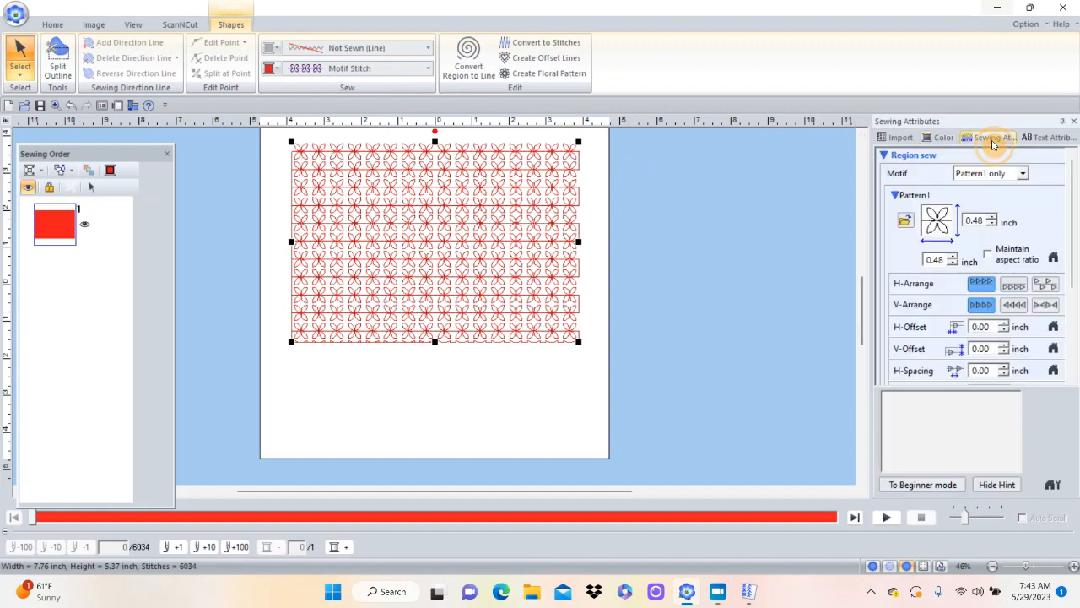
click(906, 223)
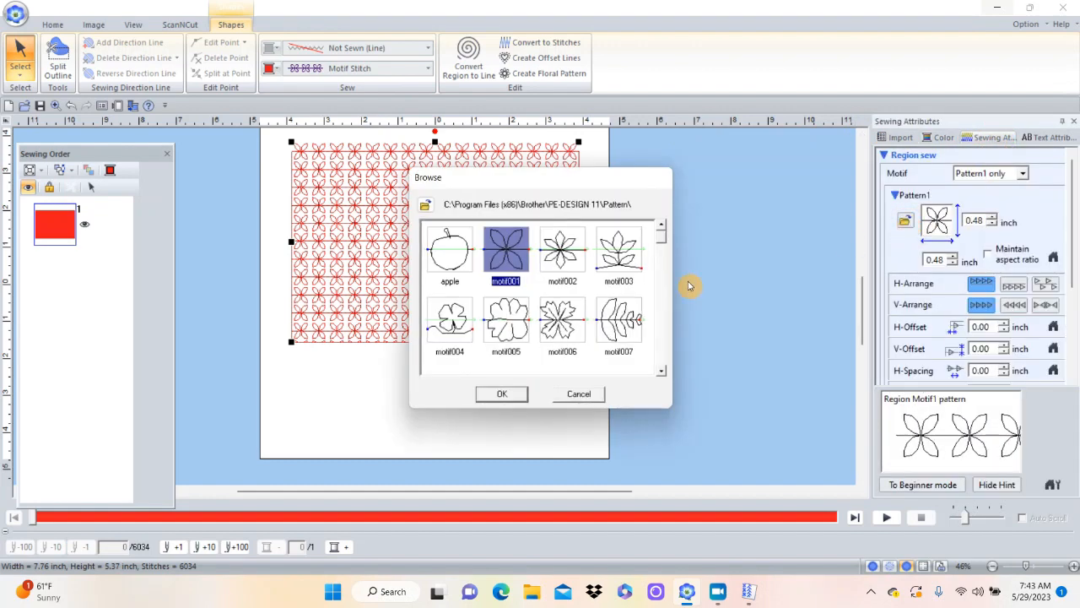
click(454, 257)
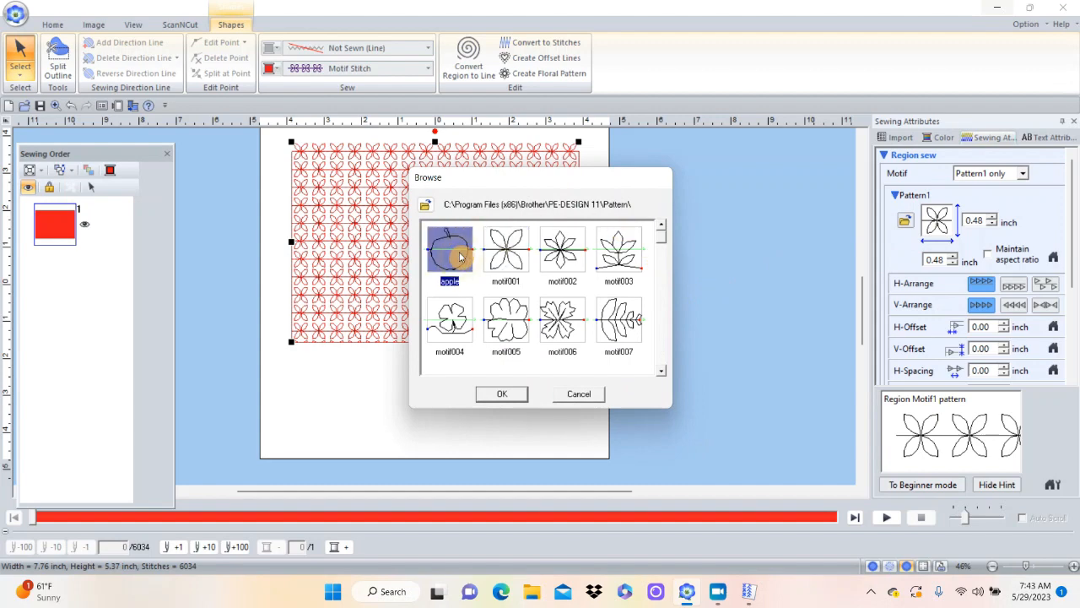
click(506, 397)
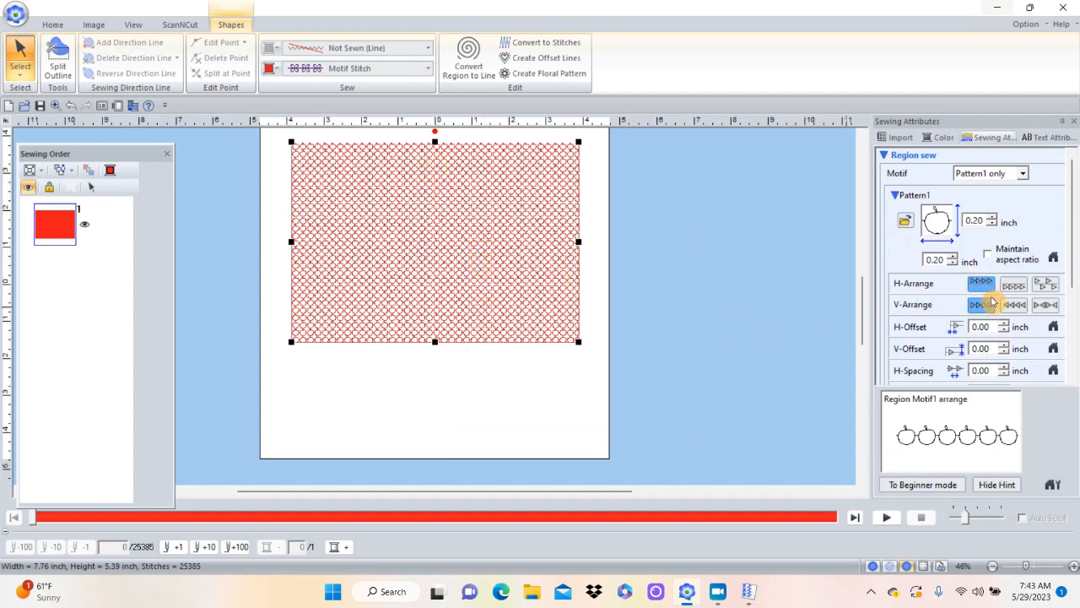
drag(1074, 270, 1074, 360)
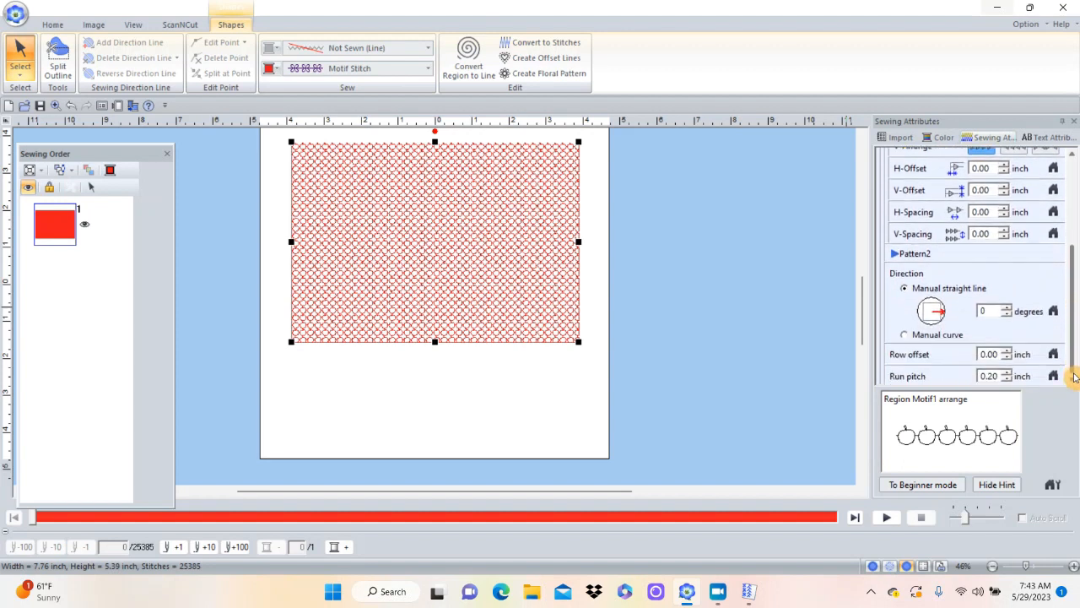
scroll(1013, 254, up, 5)
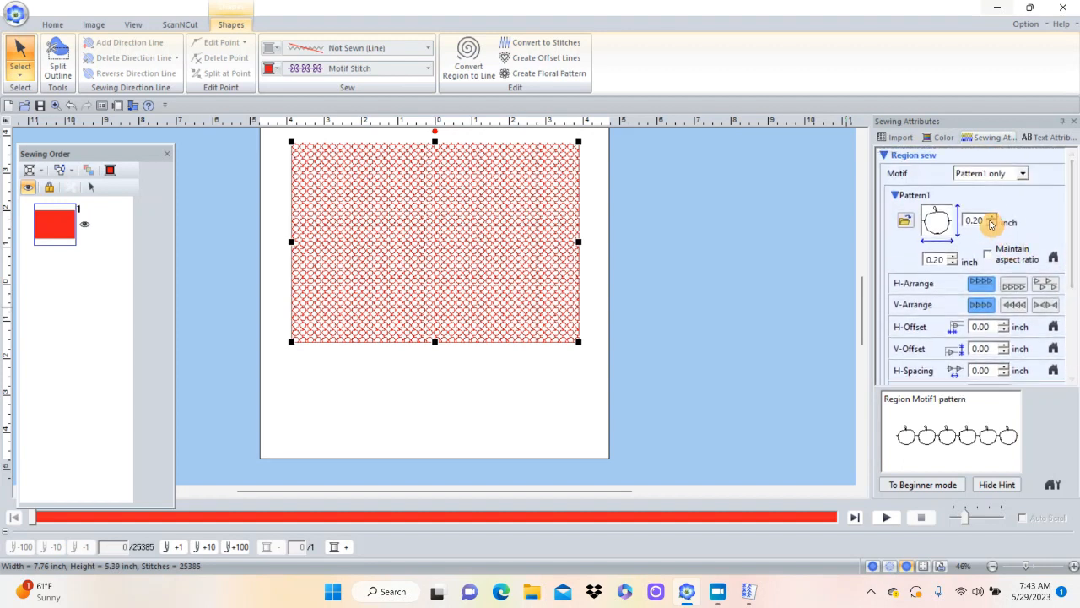
click(994, 217)
click(994, 217)
click(994, 217)
click(994, 218)
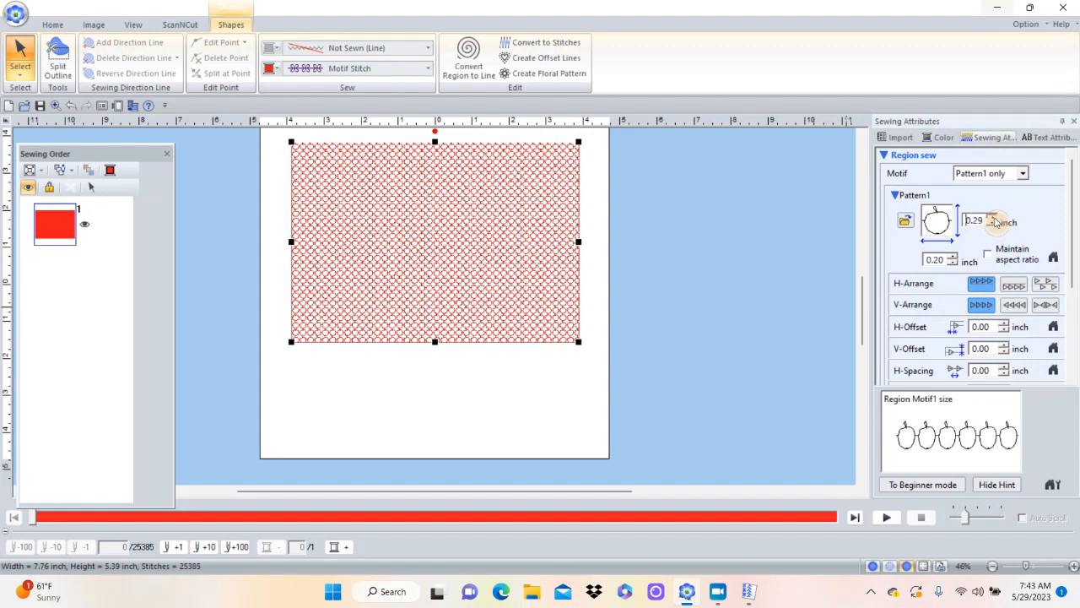
- Maintain the aspect ratio of the rectangle's apple motif and enlarge it to 0.32 inch
click(987, 253)
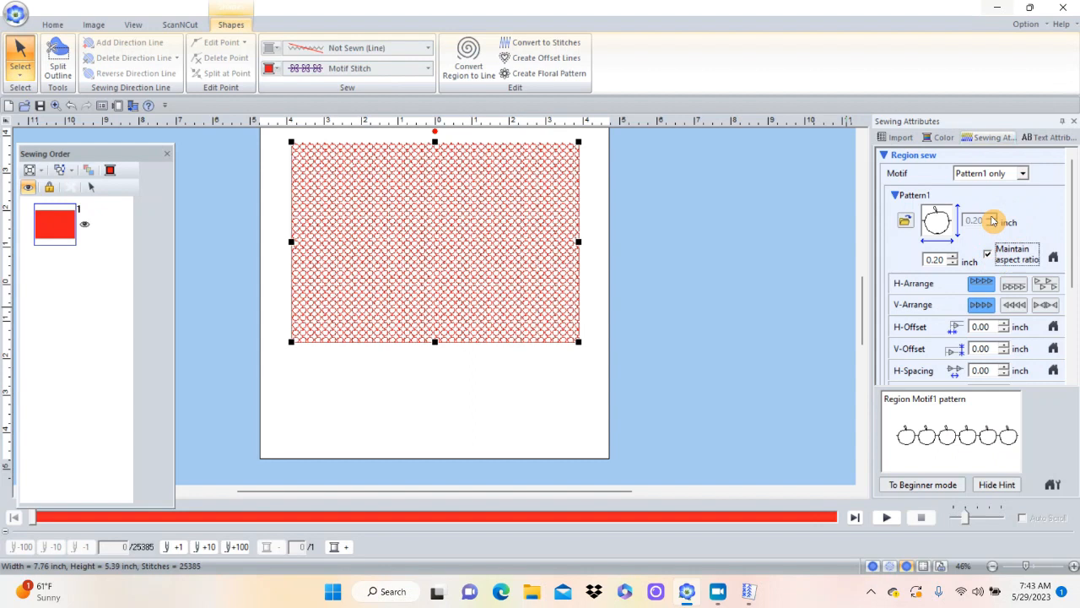
click(952, 257)
click(952, 258)
click(952, 257)
click(952, 257)
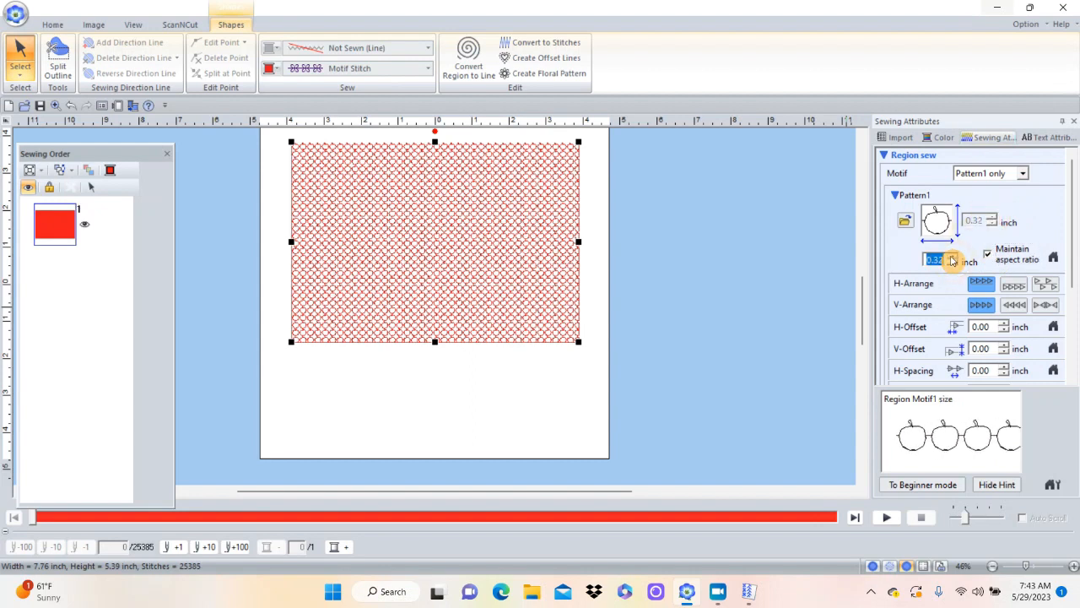
- Draw an open, wavy curved line about 9.13 by 2.41 inches below the rectangle, curling back at its right end
click(52, 25)
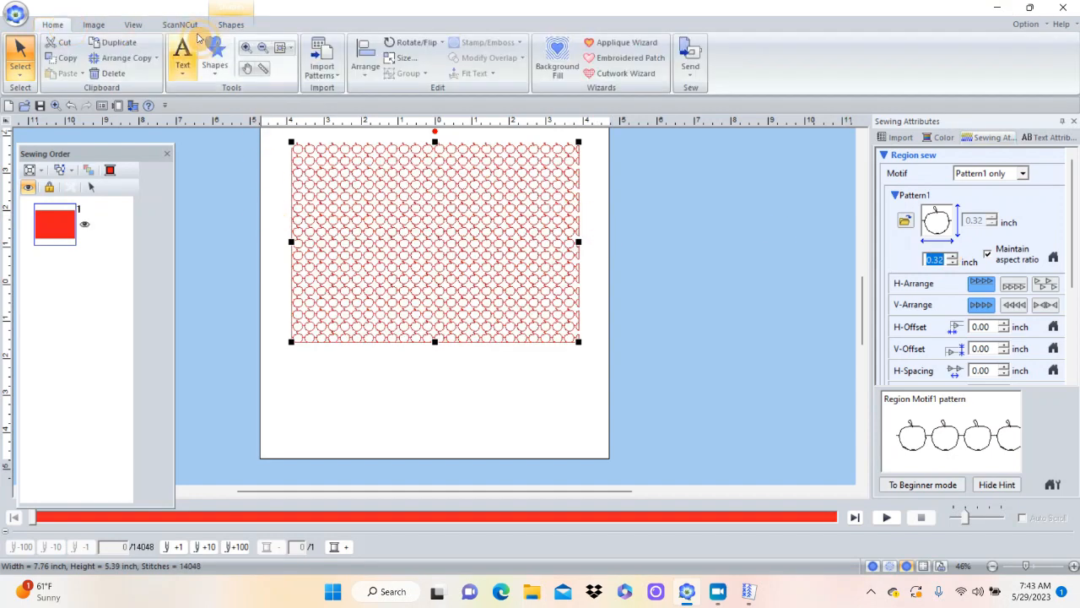
click(247, 52)
drag(312, 196, 590, 349)
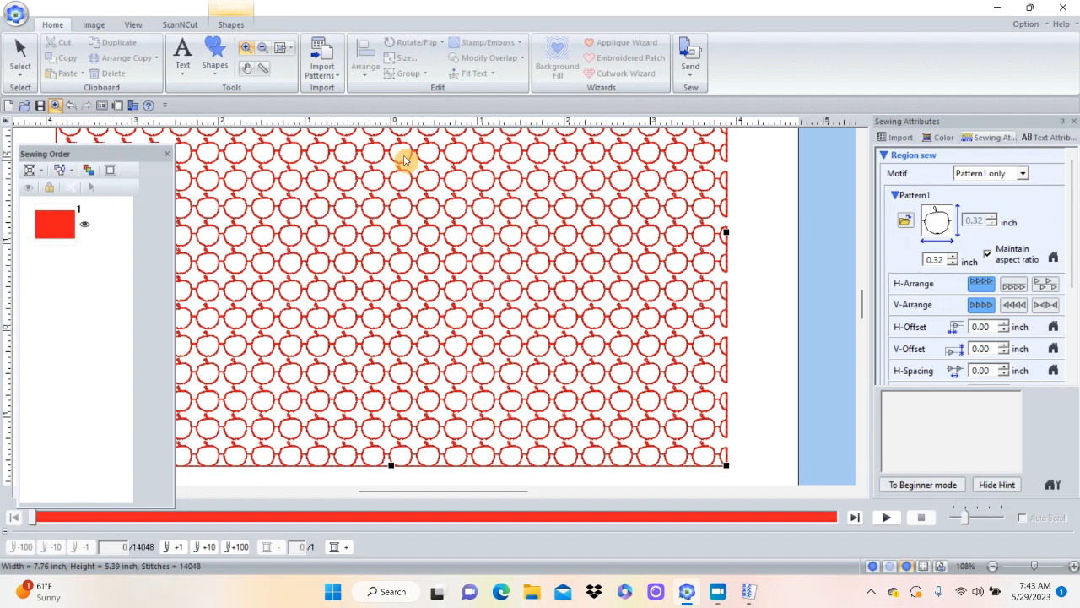
click(320, 66)
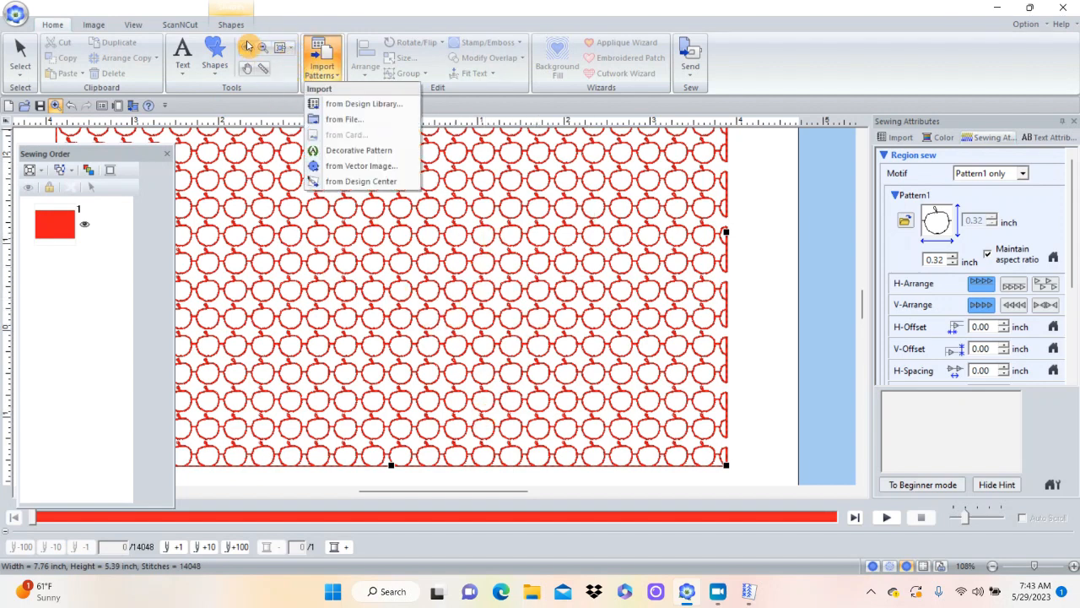
click(282, 49)
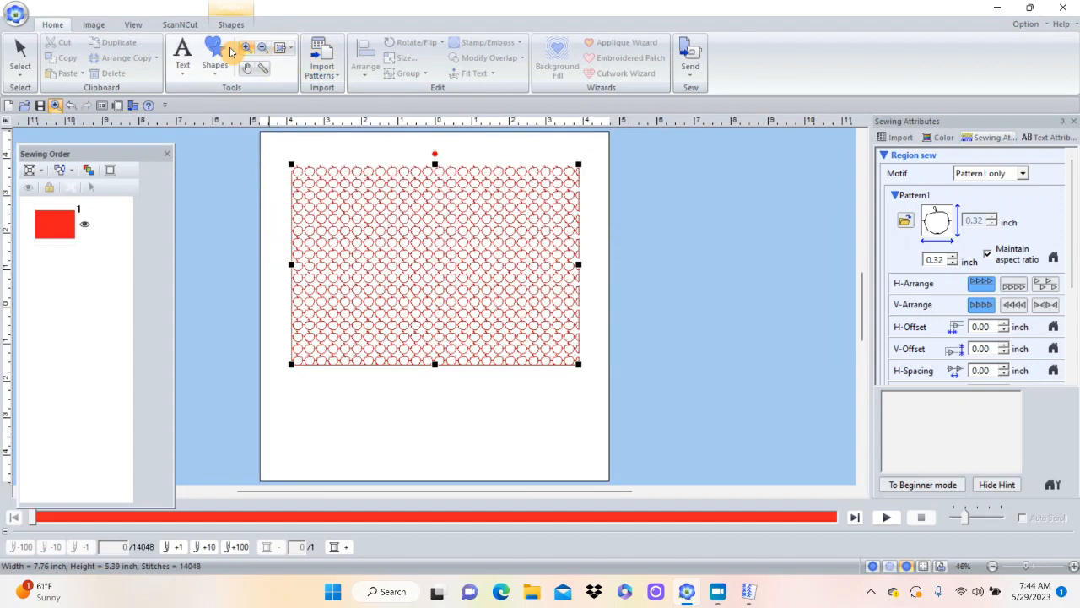
click(217, 72)
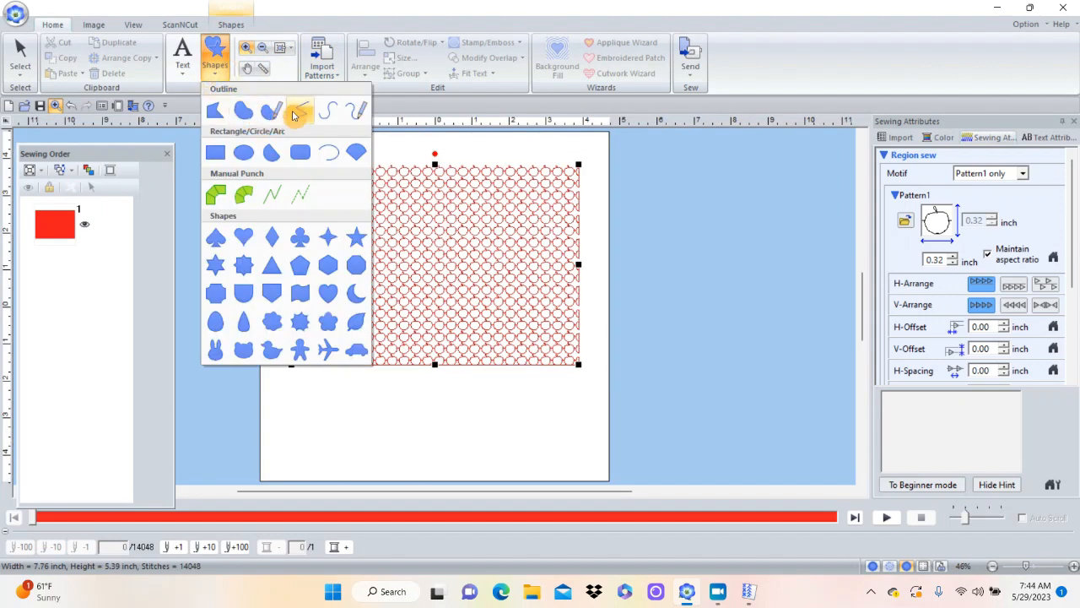
click(328, 113)
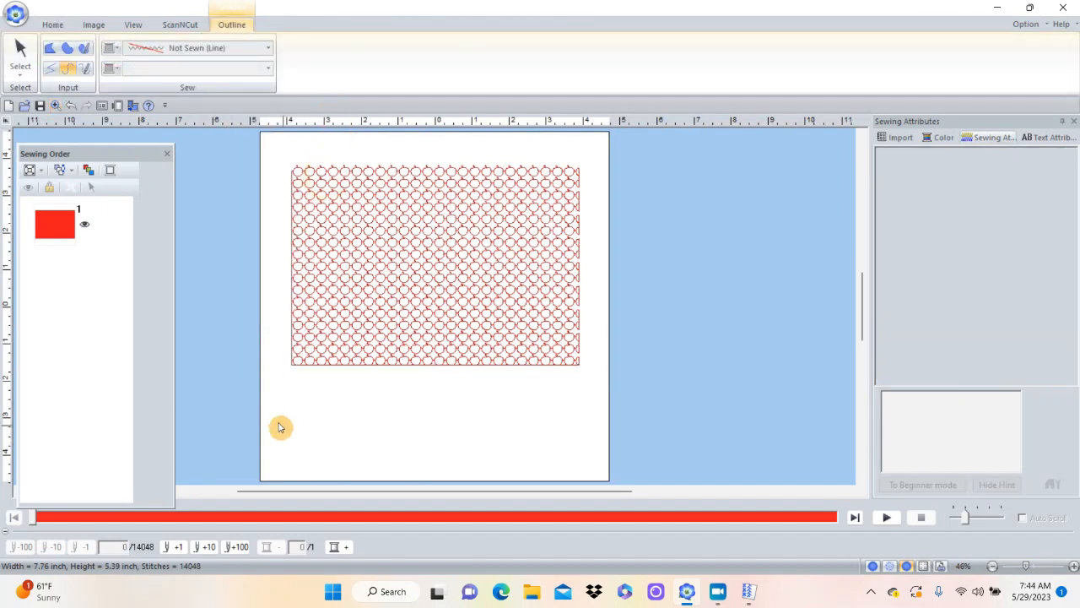
mouse_move(262, 471)
mouse_down()
mouse_move(309, 403)
mouse_move(345, 395)
mouse_move(410, 458)
mouse_move(478, 456)
mouse_up()
mouse_move(522, 395)
mouse_down()
mouse_move(567, 381)
mouse_move(599, 409)
mouse_up()
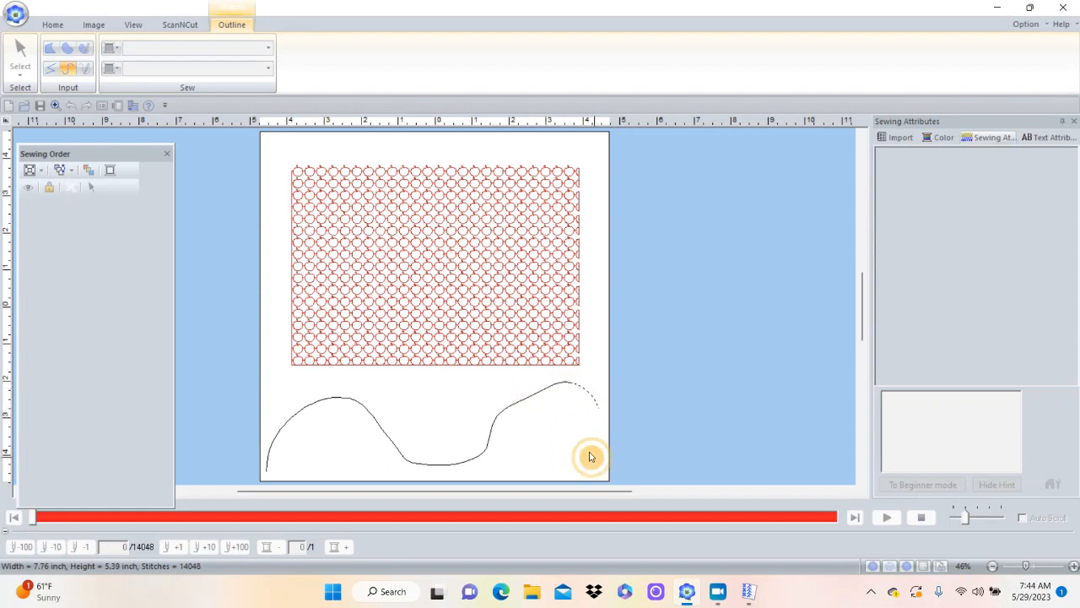
drag(591, 459, 512, 459)
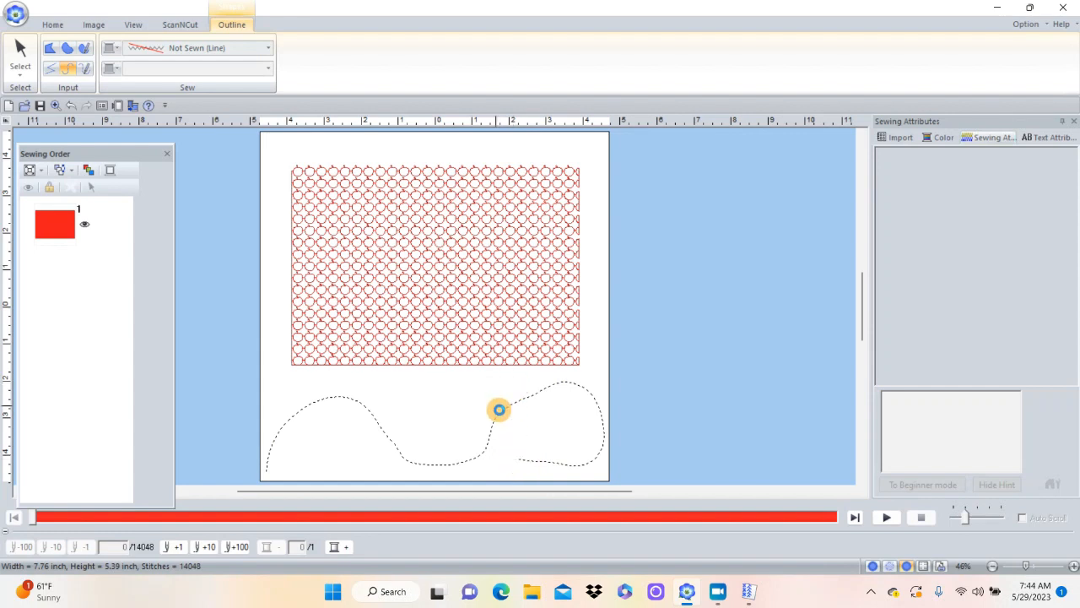
- Sew the curved line with Motif Stitch and apply the "apple" pattern to it
click(21, 52)
click(373, 335)
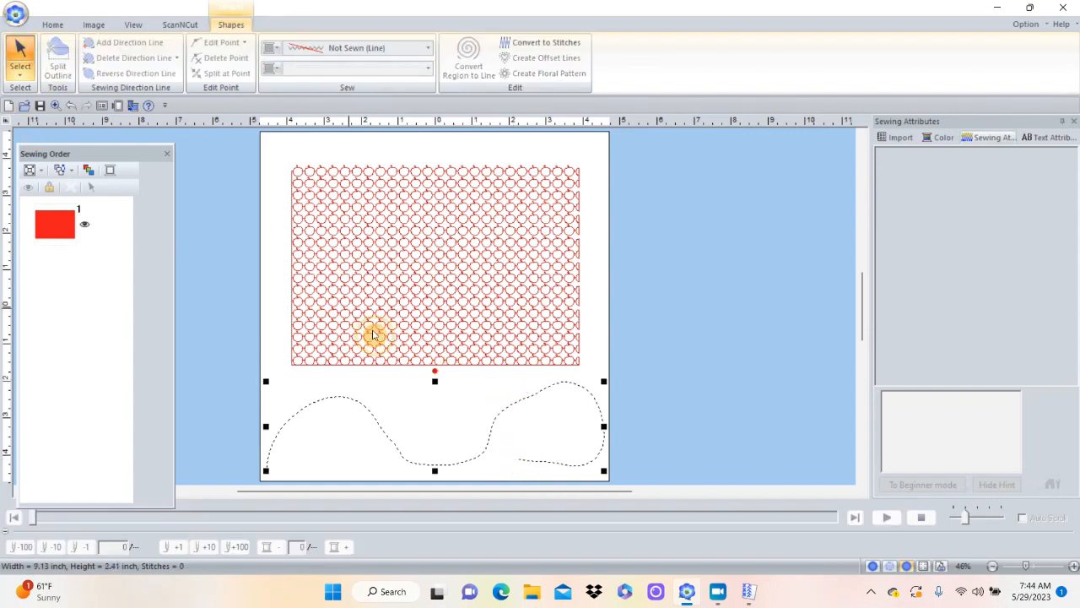
click(428, 46)
click(368, 124)
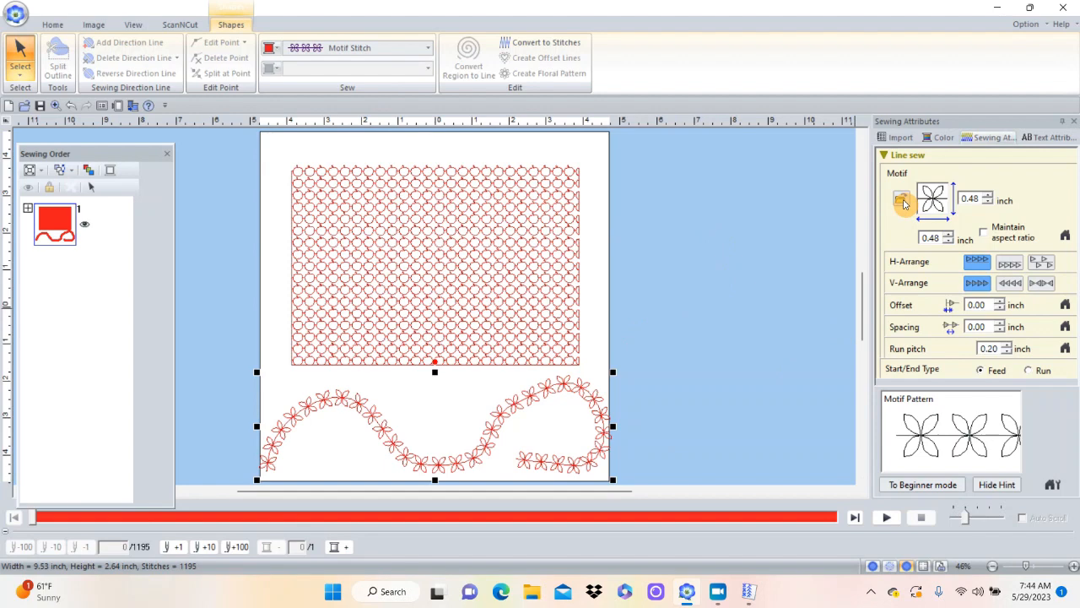
click(902, 201)
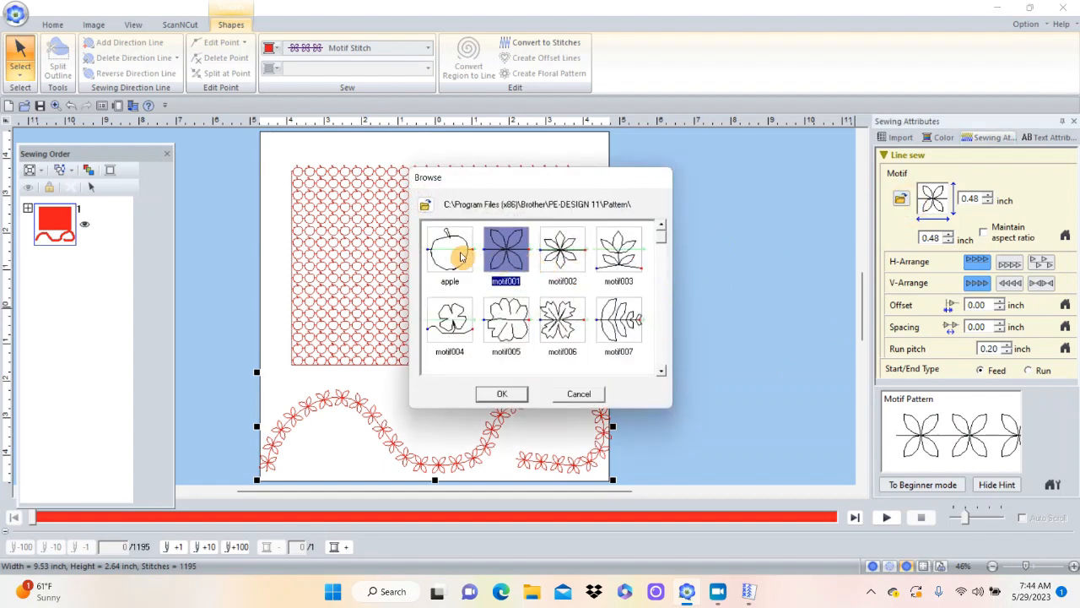
click(456, 249)
click(497, 396)
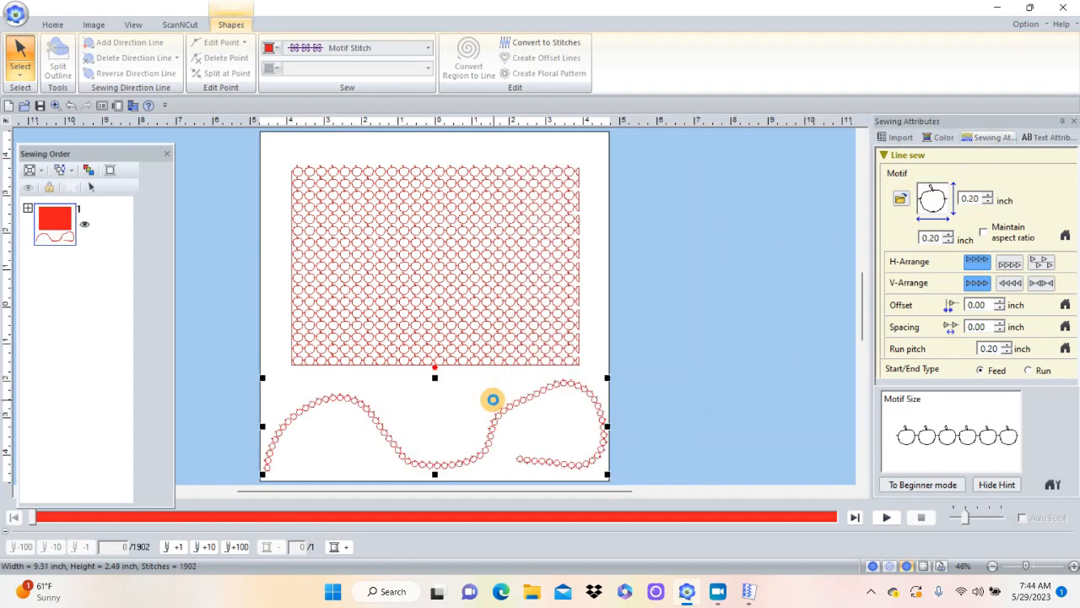
- Change the rectangle's region sewing to Prog. Fill Stitch
click(51, 26)
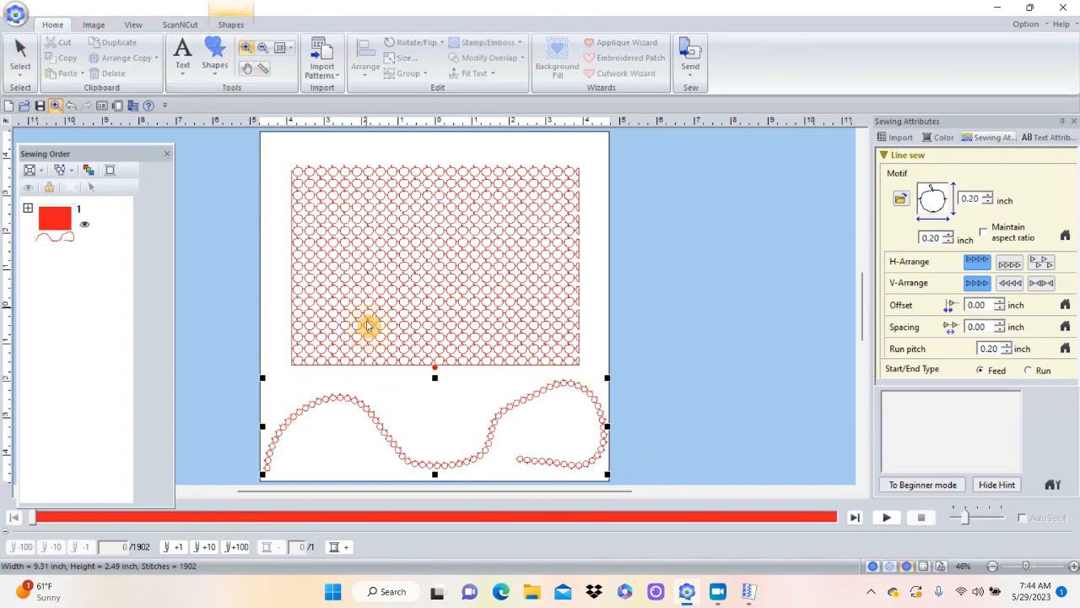
drag(309, 376, 622, 482)
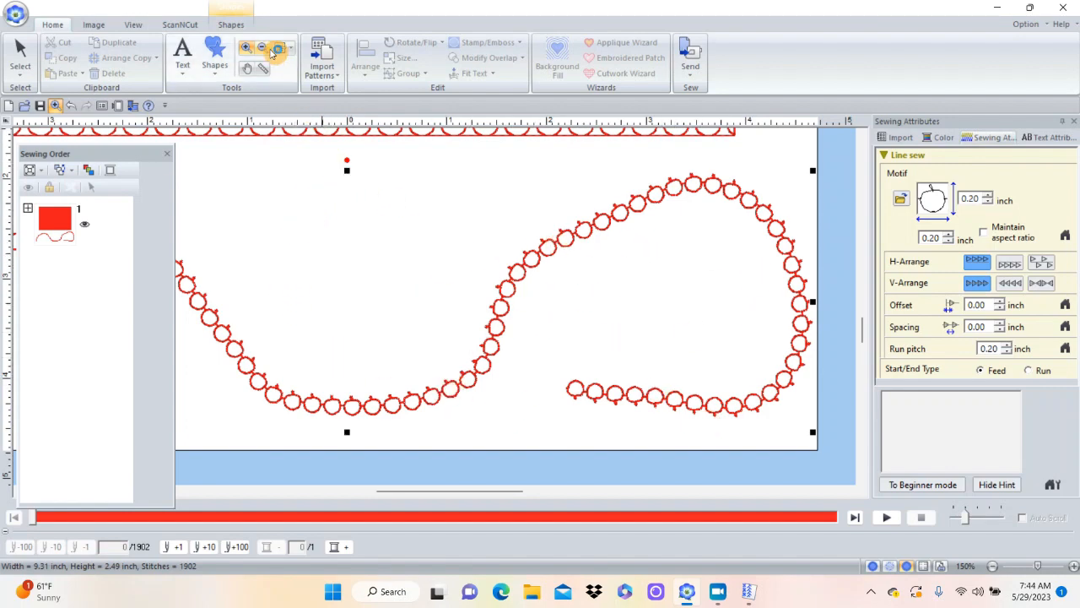
click(279, 48)
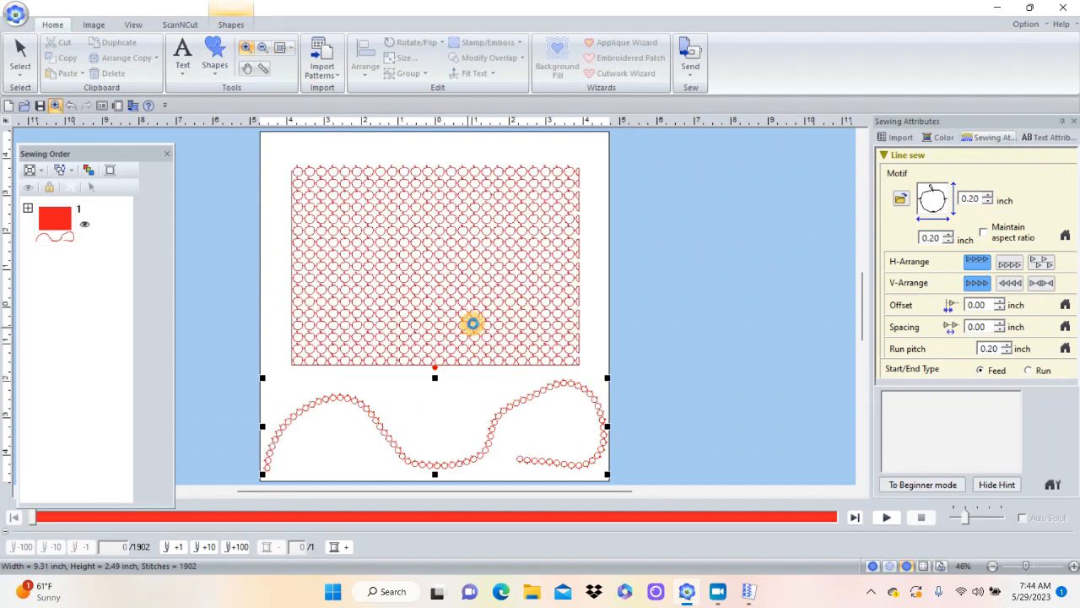
key(Escape)
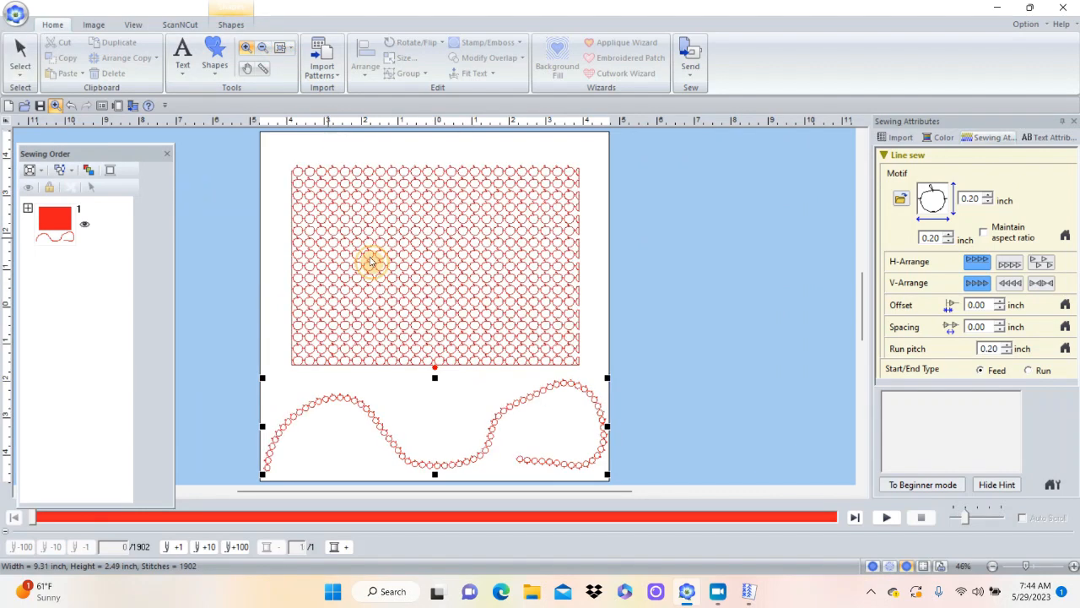
click(473, 280)
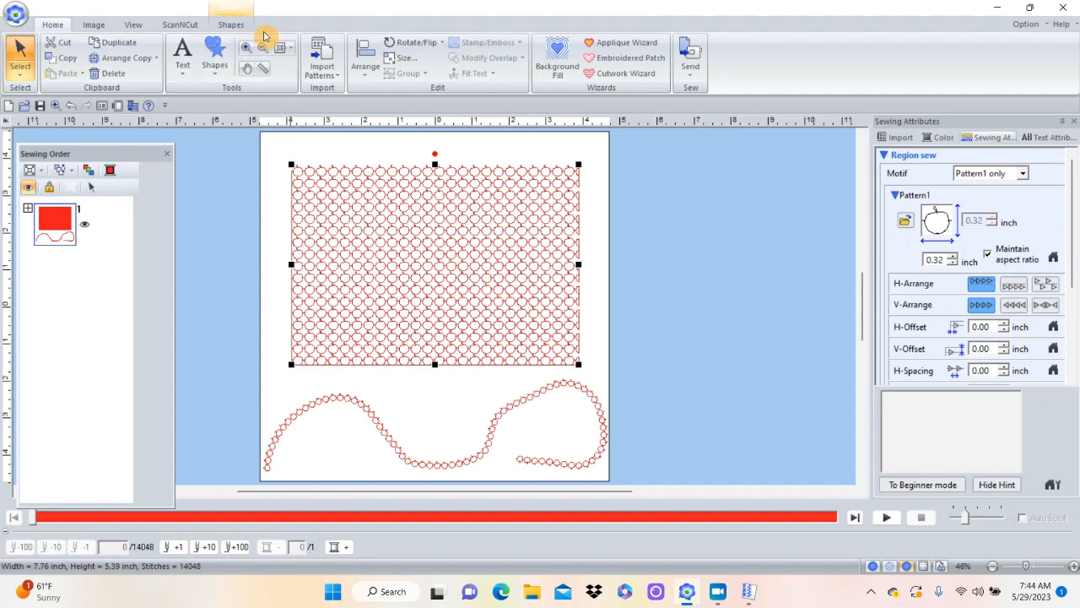
click(231, 25)
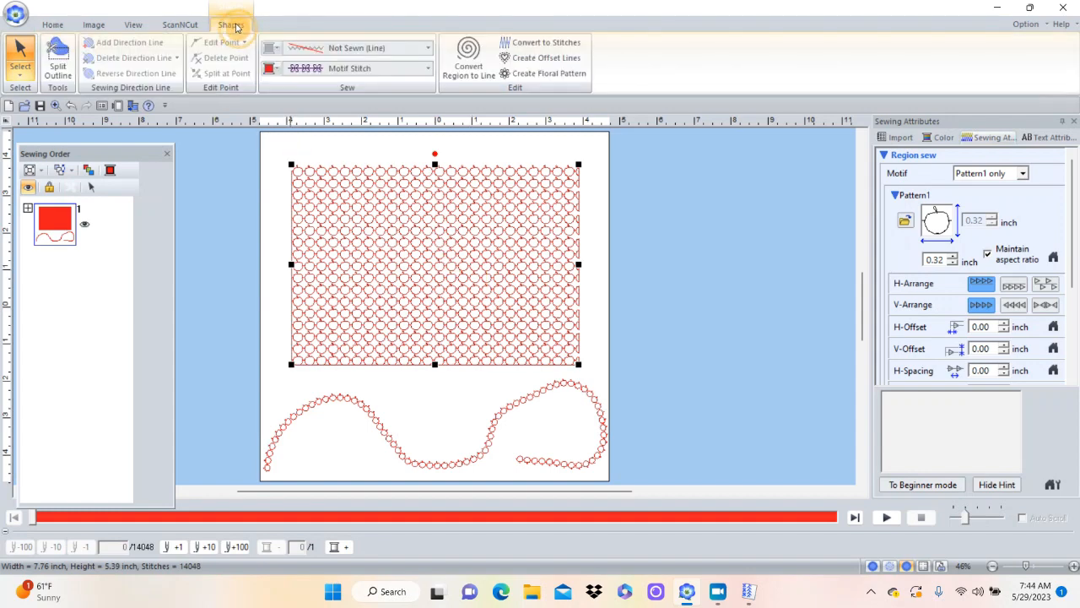
click(428, 69)
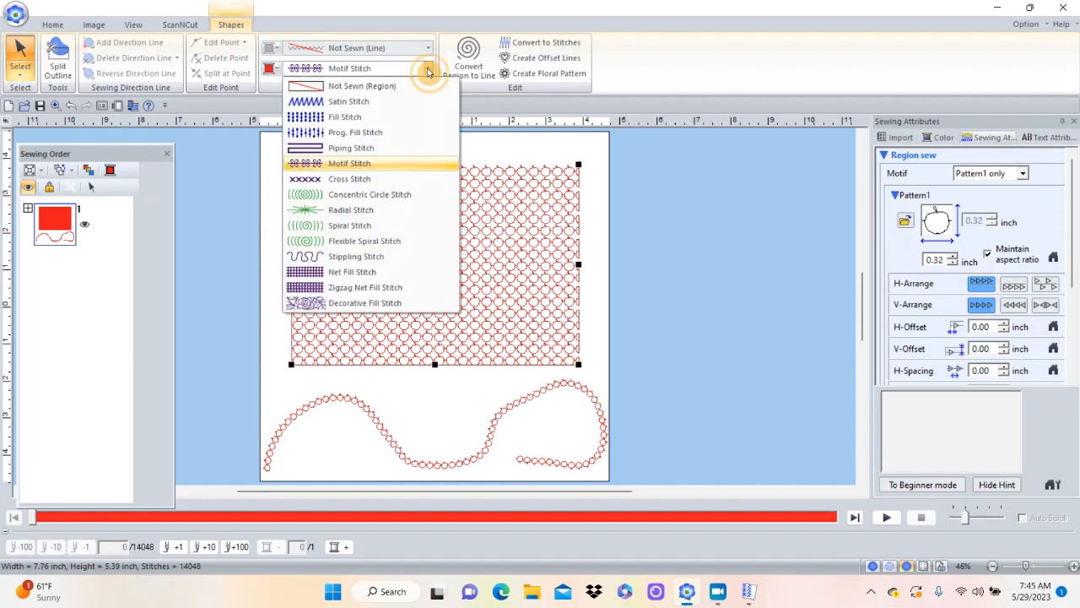
click(381, 134)
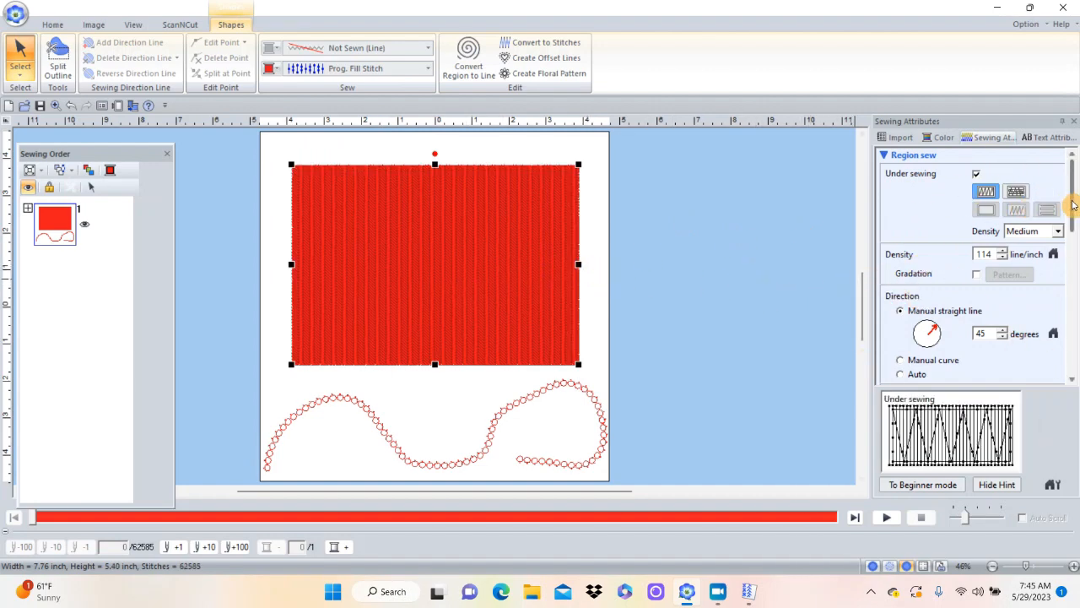
- Apply the "test 1" pattern as the rectangle's programmable fill
drag(1074, 205, 1068, 285)
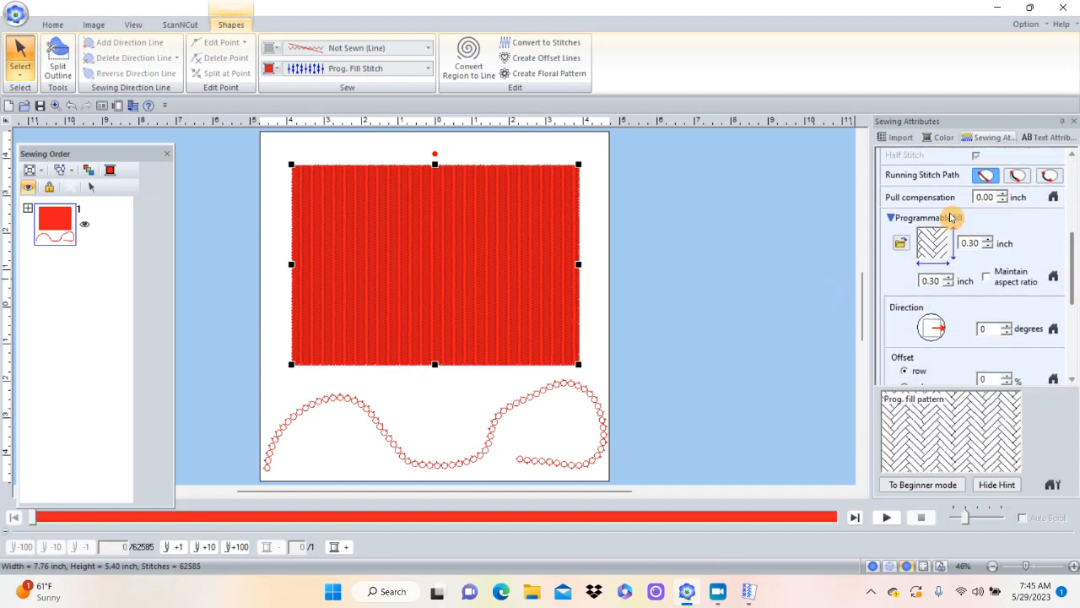
click(901, 244)
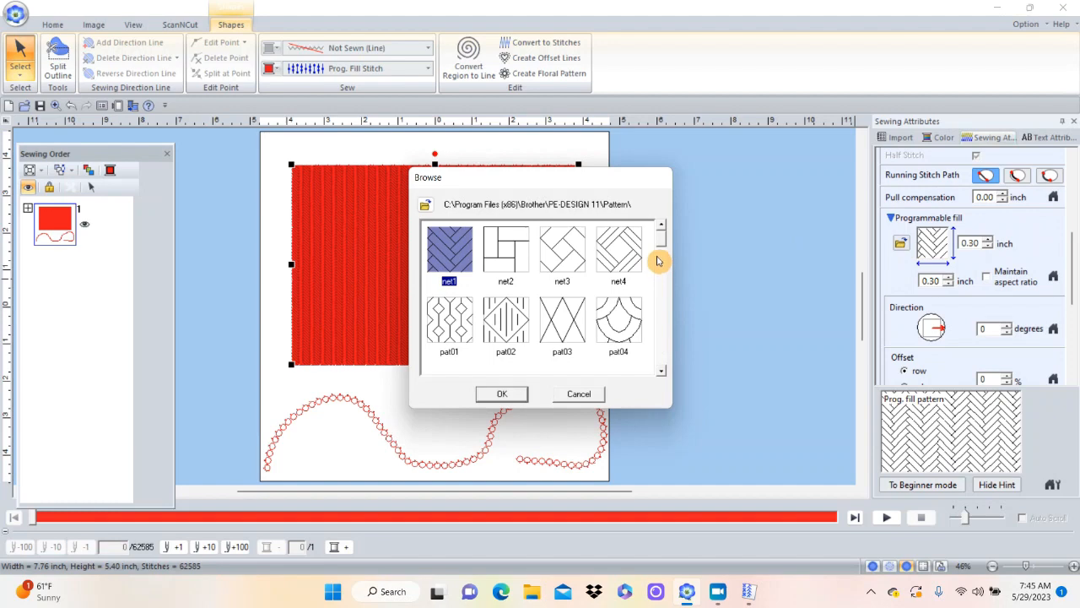
drag(661, 246, 663, 359)
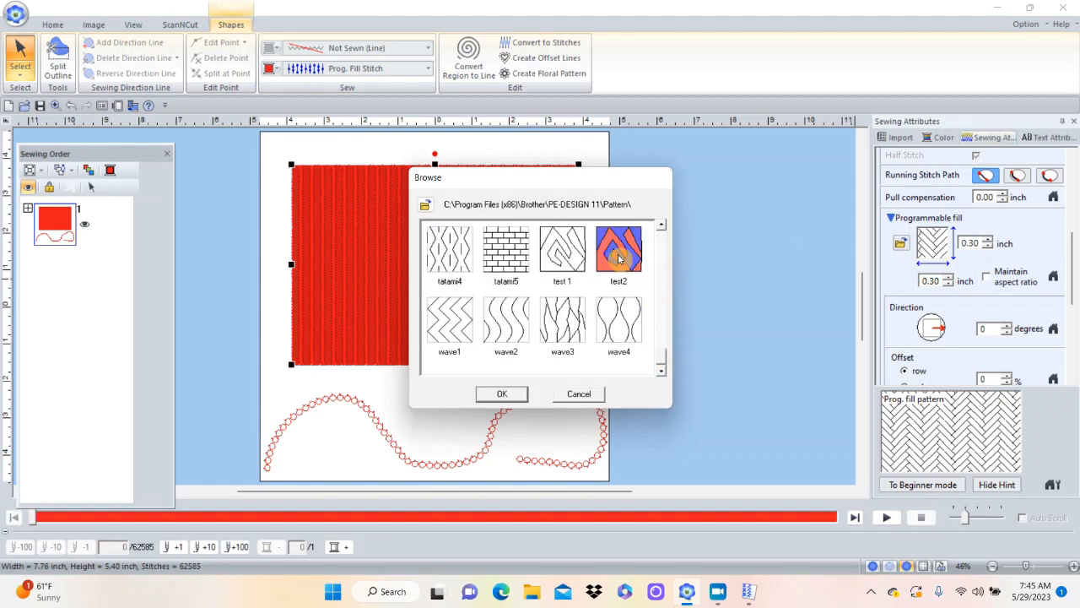
click(562, 252)
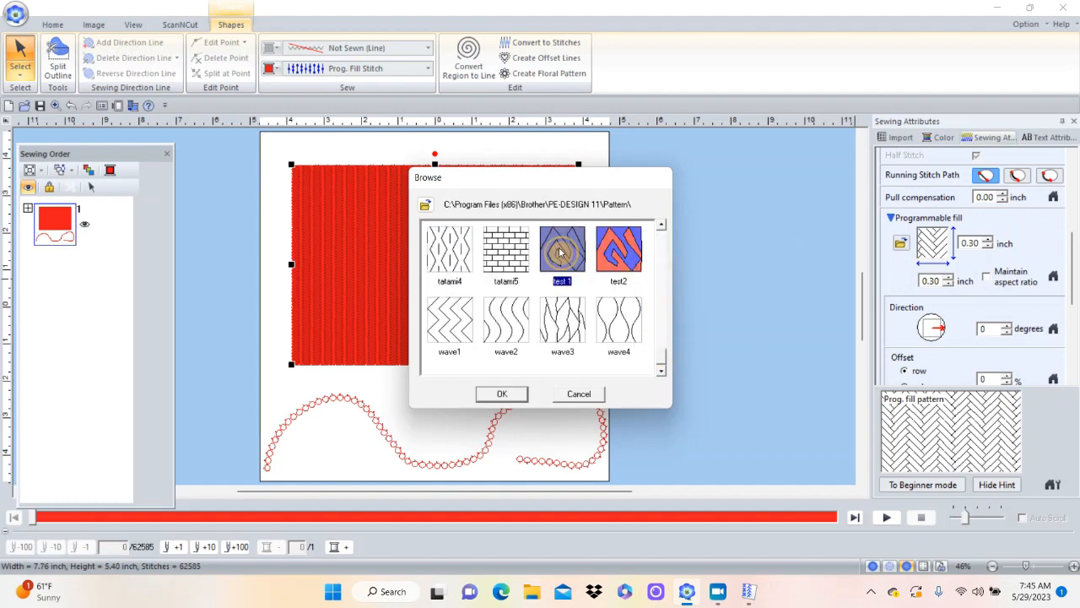
click(509, 395)
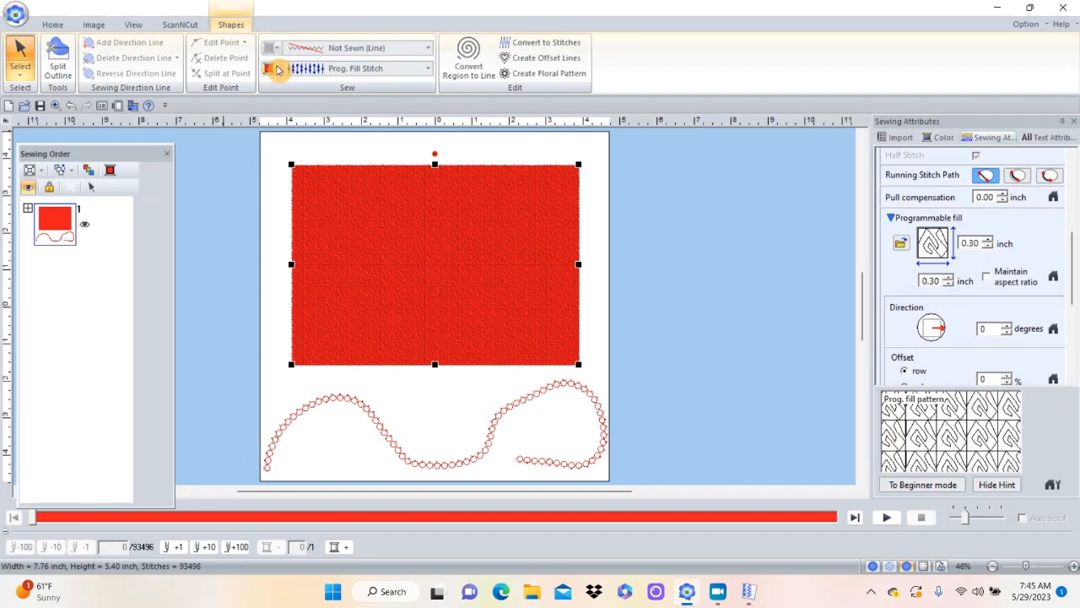
- Replace the rectangle's programmable fill pattern with "test2"
click(51, 25)
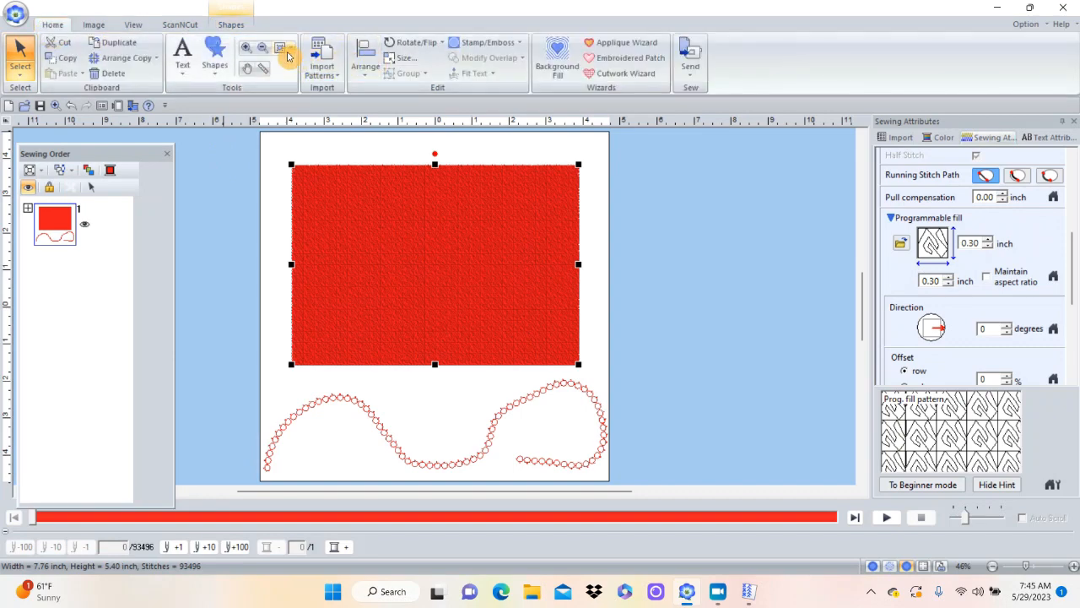
click(246, 51)
drag(346, 214, 540, 368)
drag(403, 220, 739, 477)
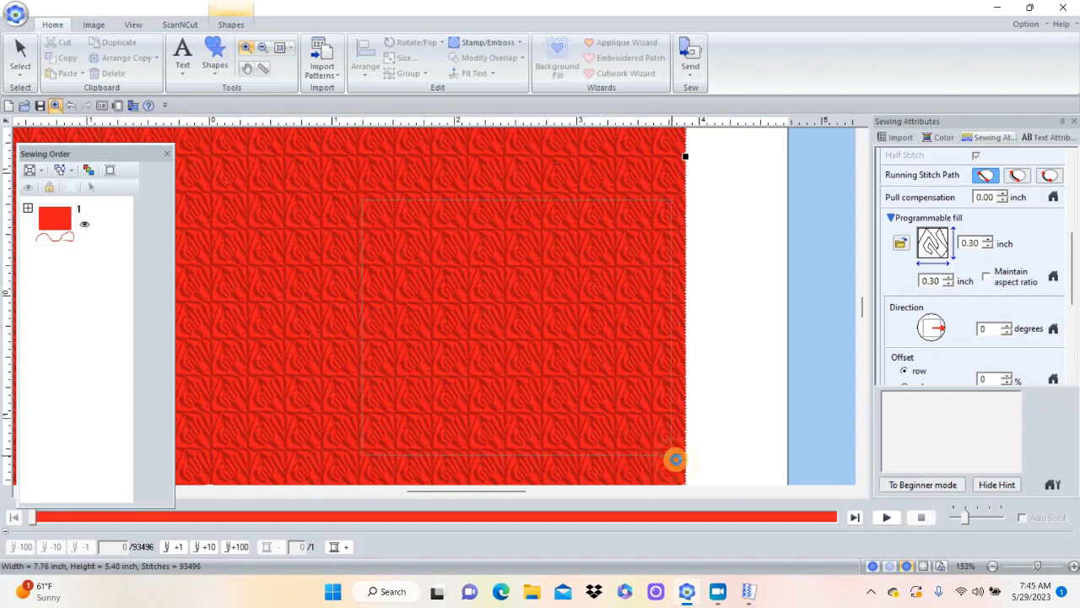
click(673, 454)
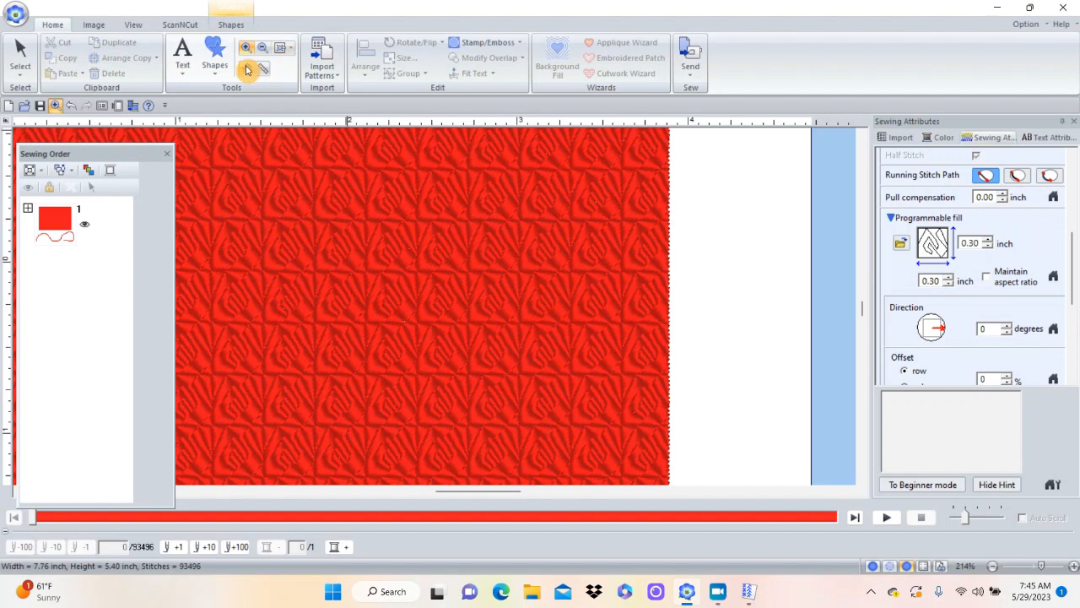
mouse_move(924, 242)
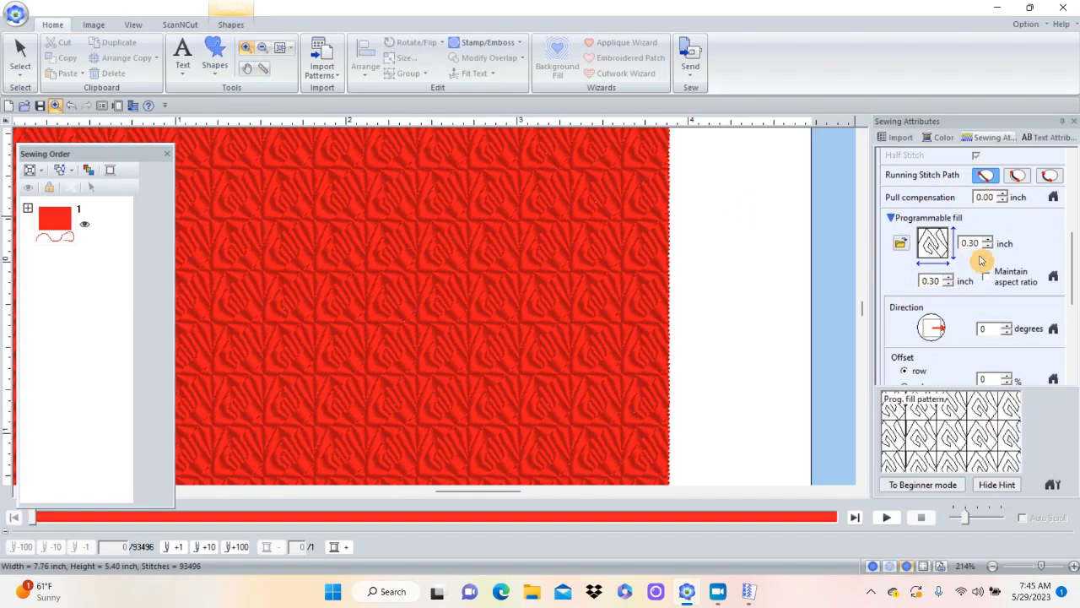
click(901, 244)
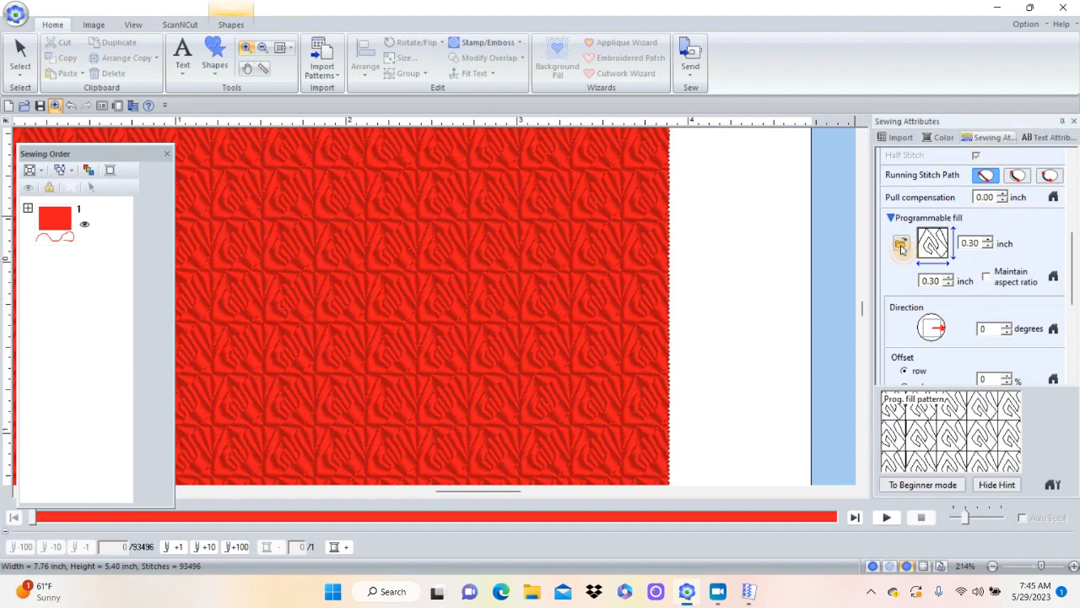
drag(662, 246, 658, 379)
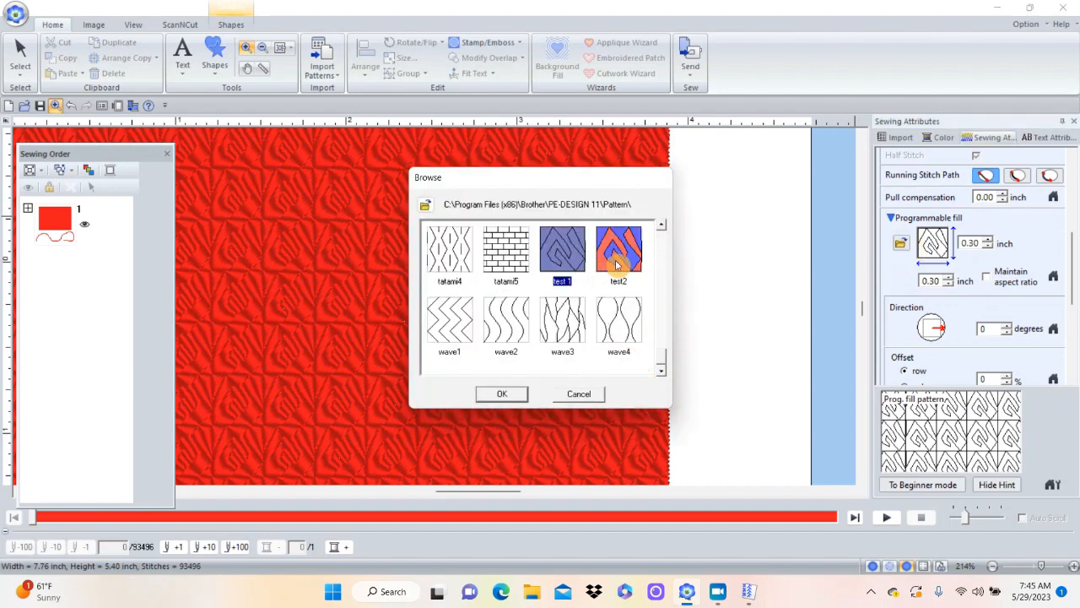
click(617, 263)
click(509, 395)
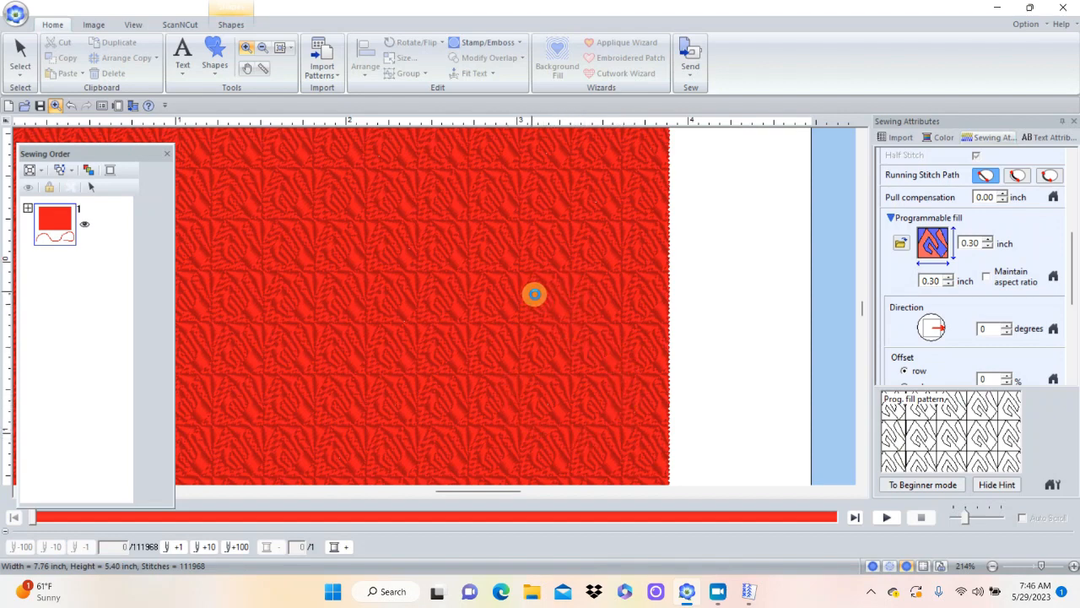
- Change the rectangle's region sewing to Fill Stitch
click(245, 49)
drag(448, 192, 721, 398)
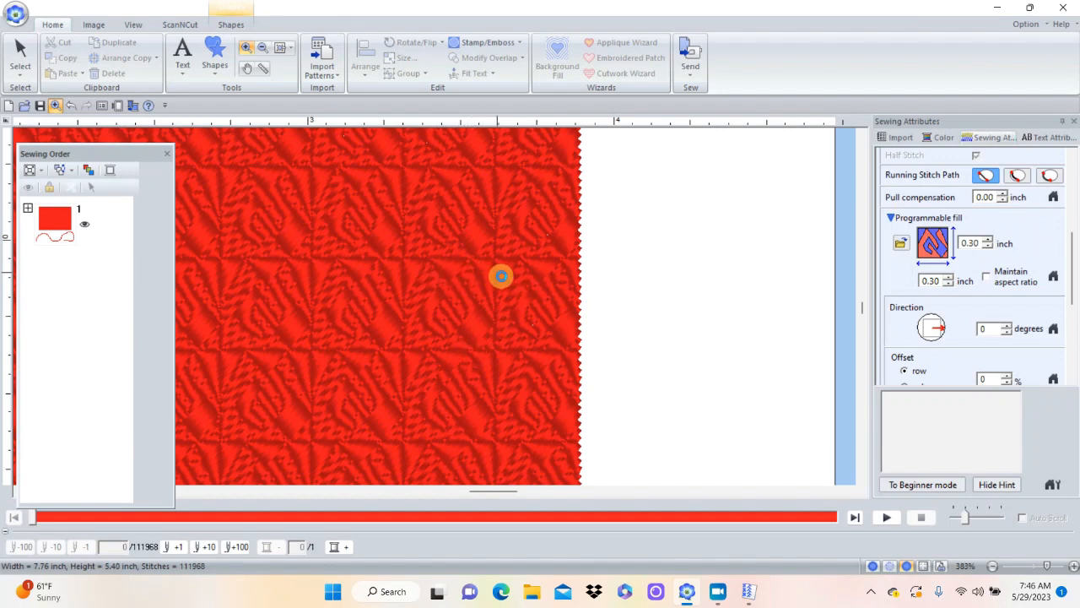
click(19, 46)
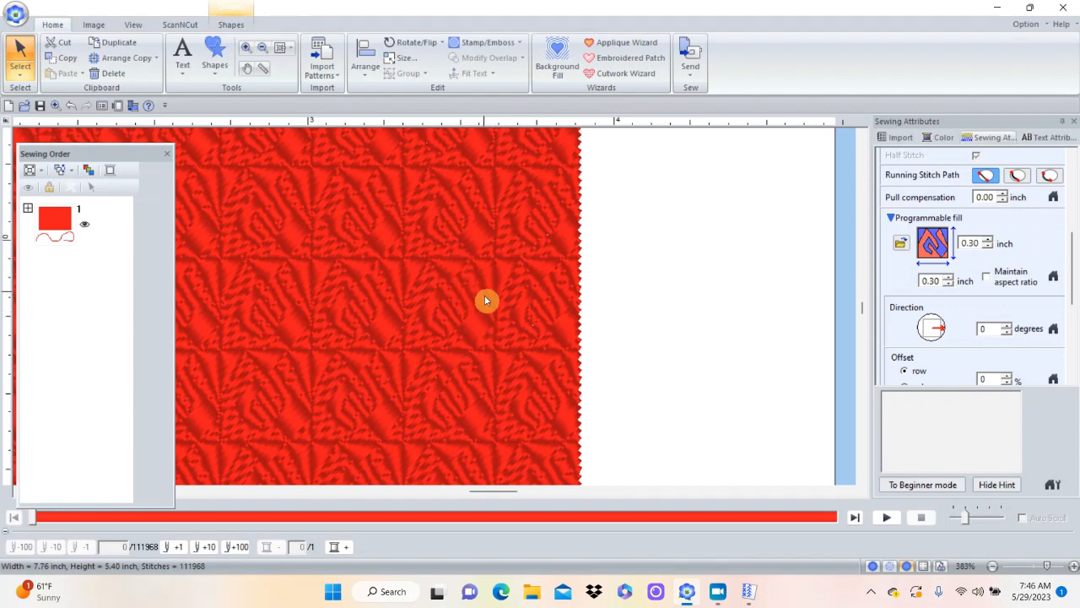
click(229, 25)
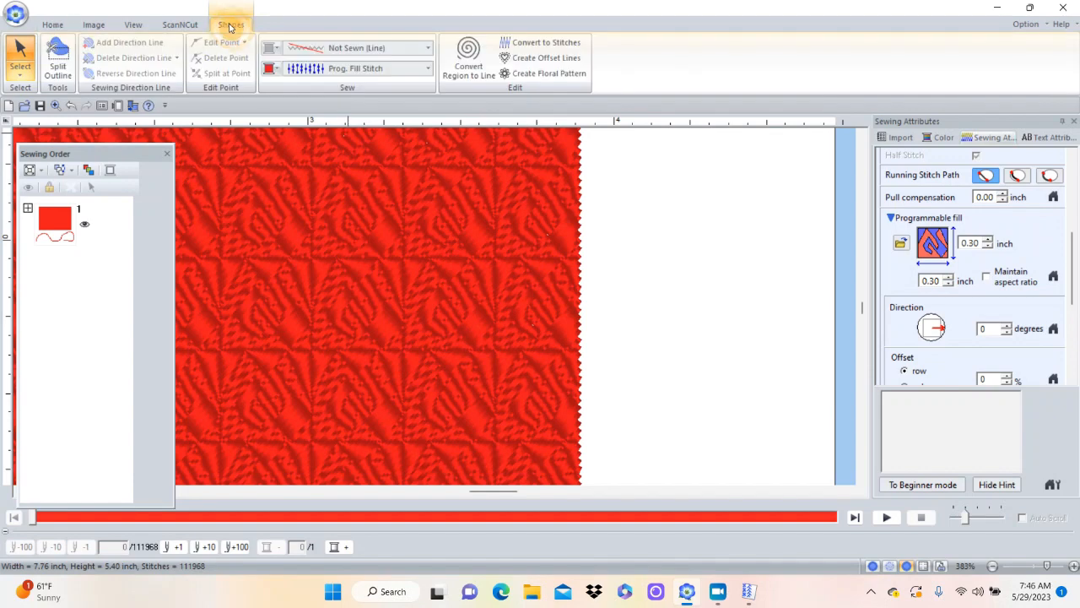
click(429, 70)
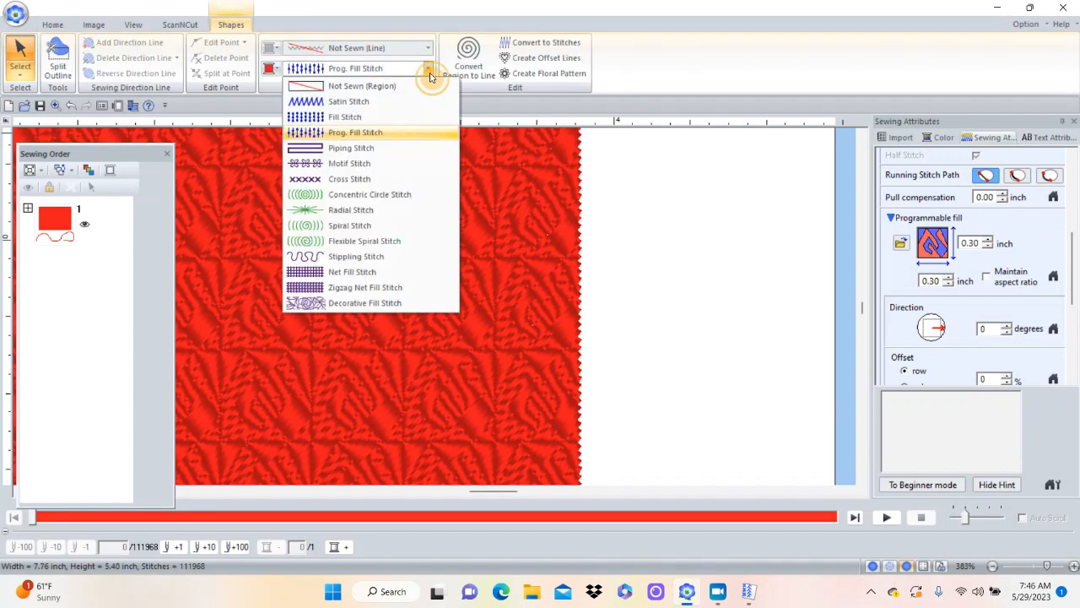
click(362, 116)
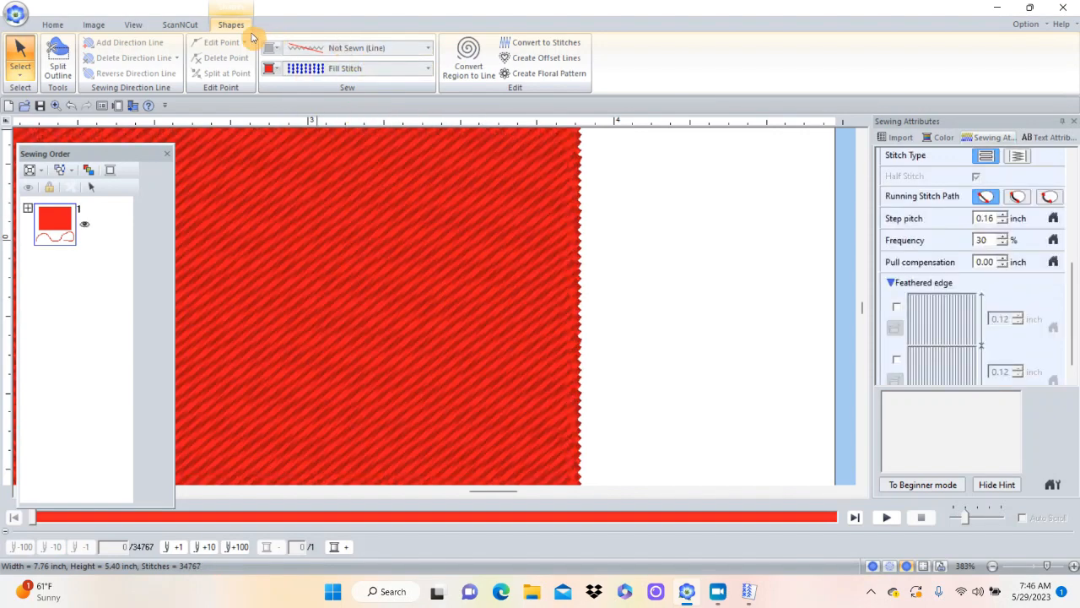
- Use the Input Stamp Tool to place two "test2" stamps side by side on the rectangle near its right edge
click(47, 26)
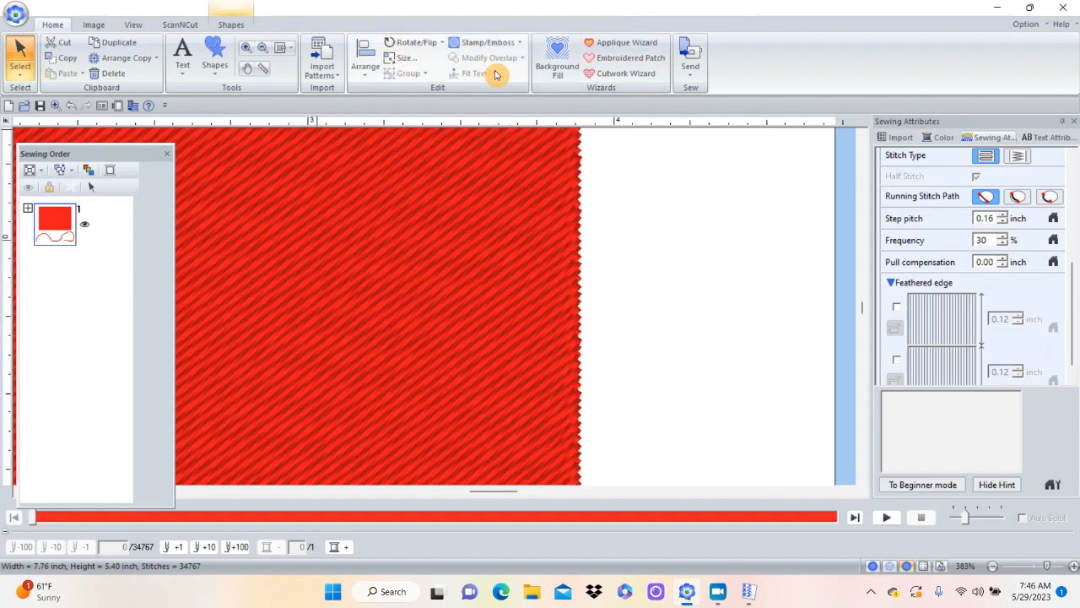
click(495, 42)
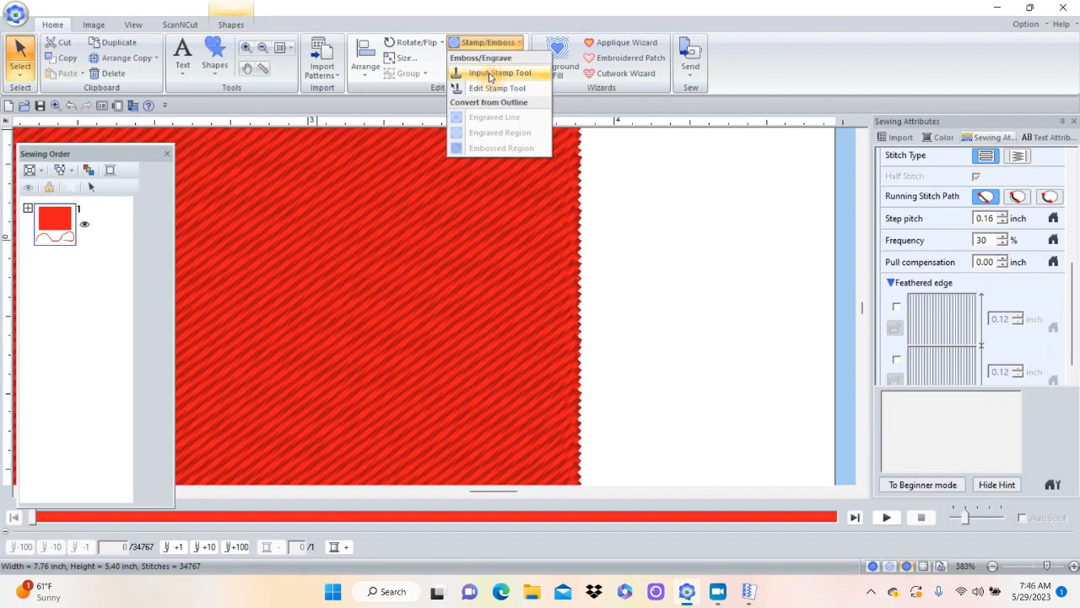
click(490, 74)
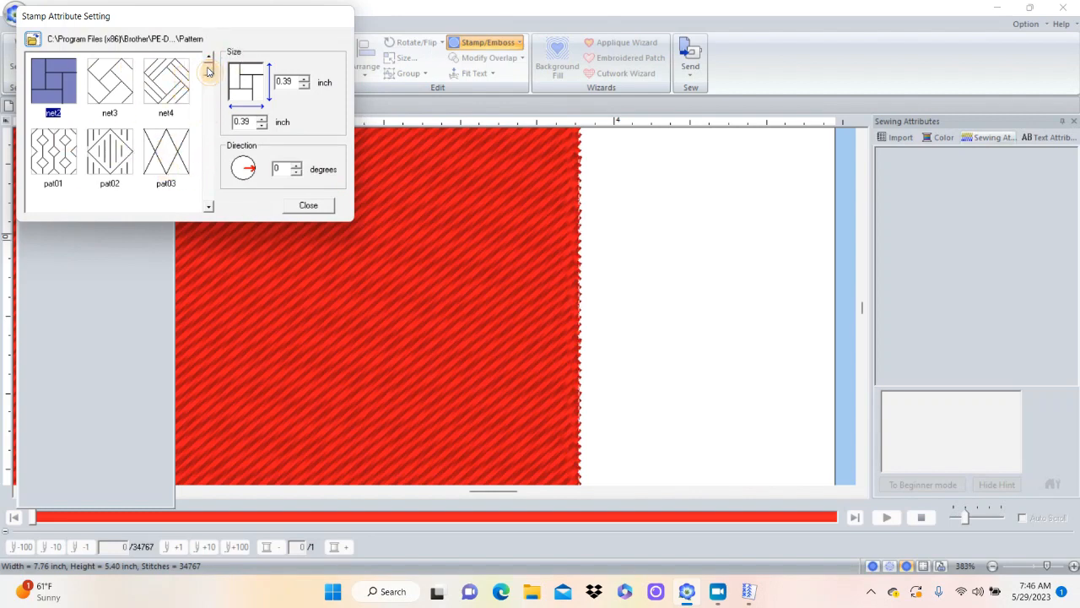
scroll(209, 141, down, 3)
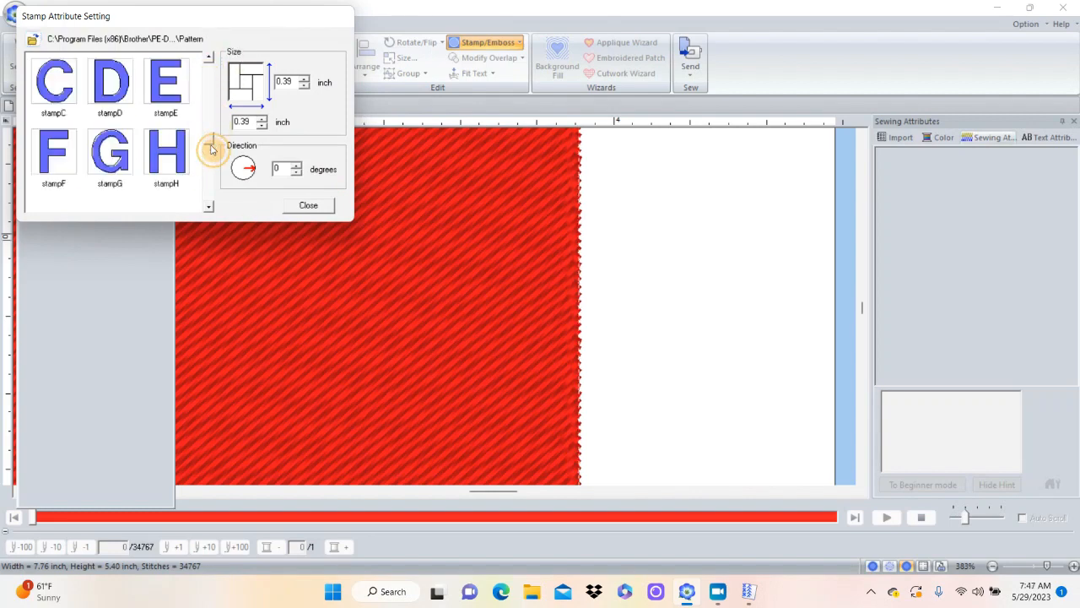
scroll(213, 189, down, 3)
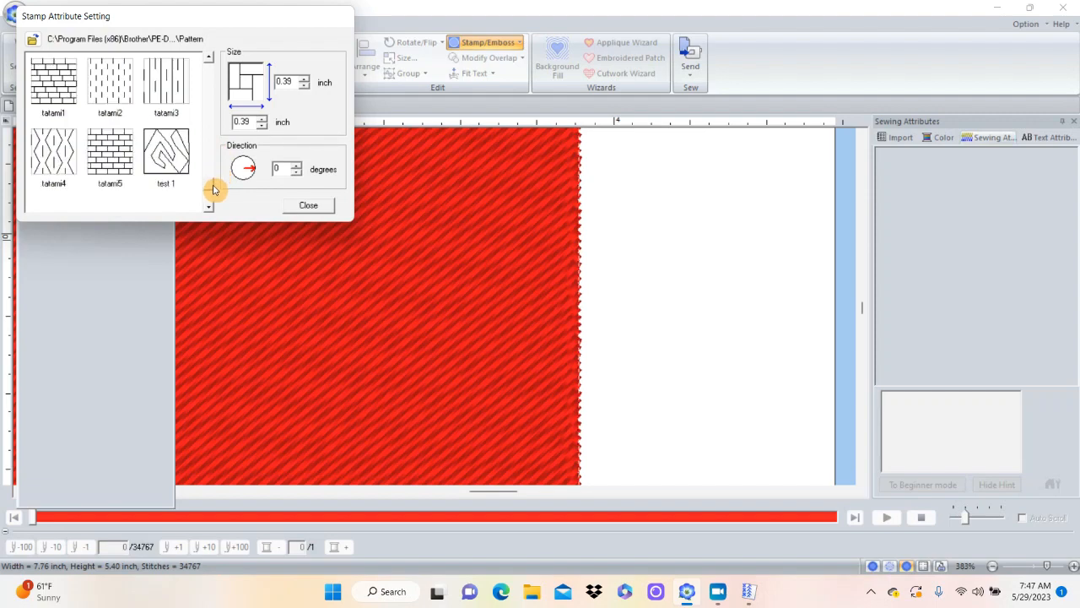
scroll(212, 205, down, 2)
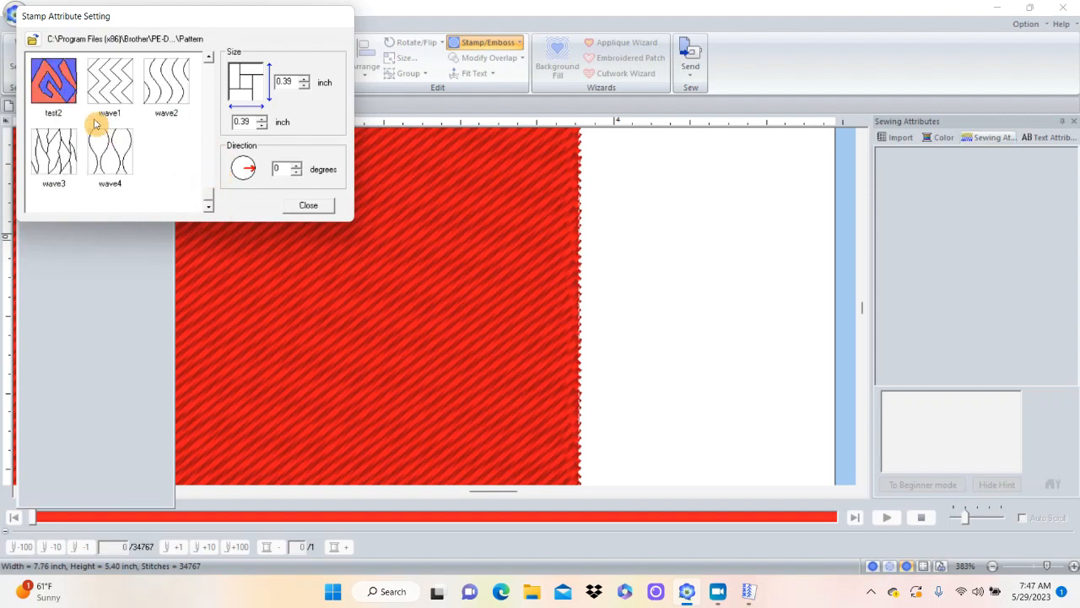
click(64, 80)
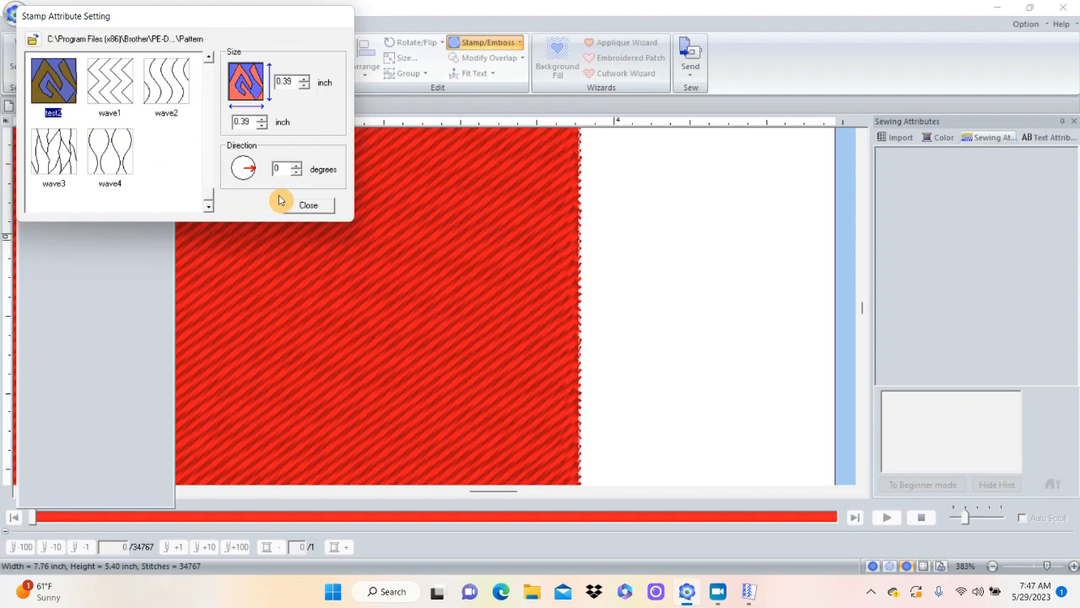
click(474, 230)
click(309, 287)
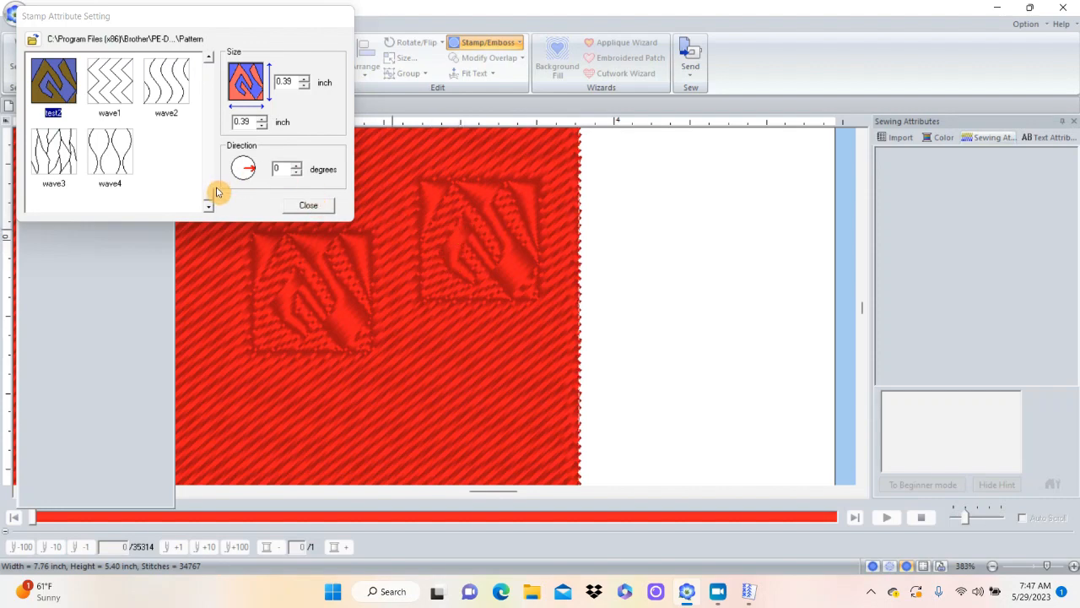
- Place a "stampR" letter stamp below each of the two "test2" stamps
drag(209, 199, 213, 160)
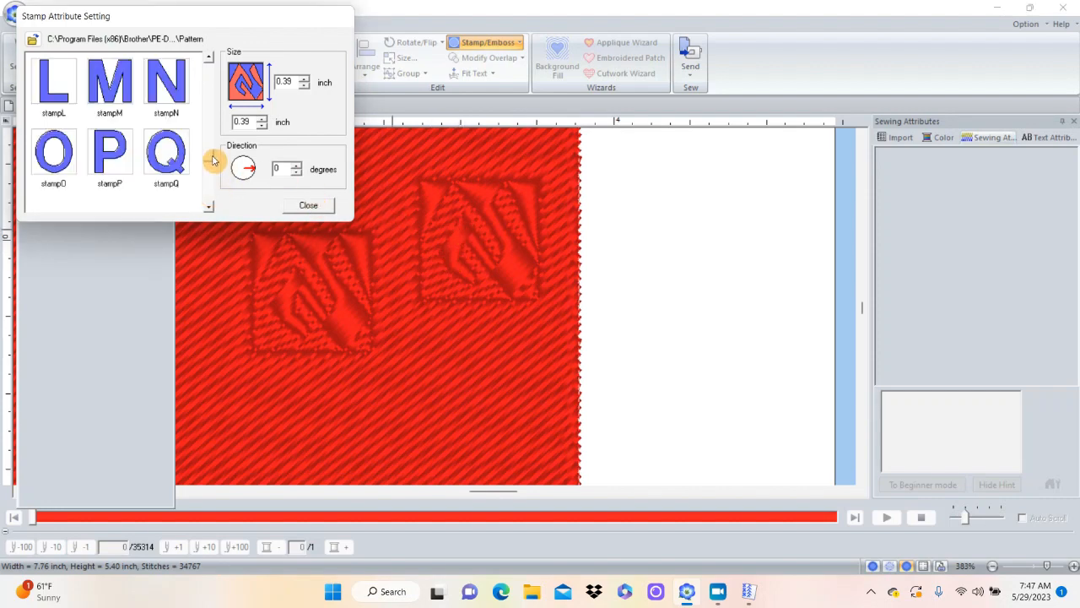
drag(209, 156, 208, 149)
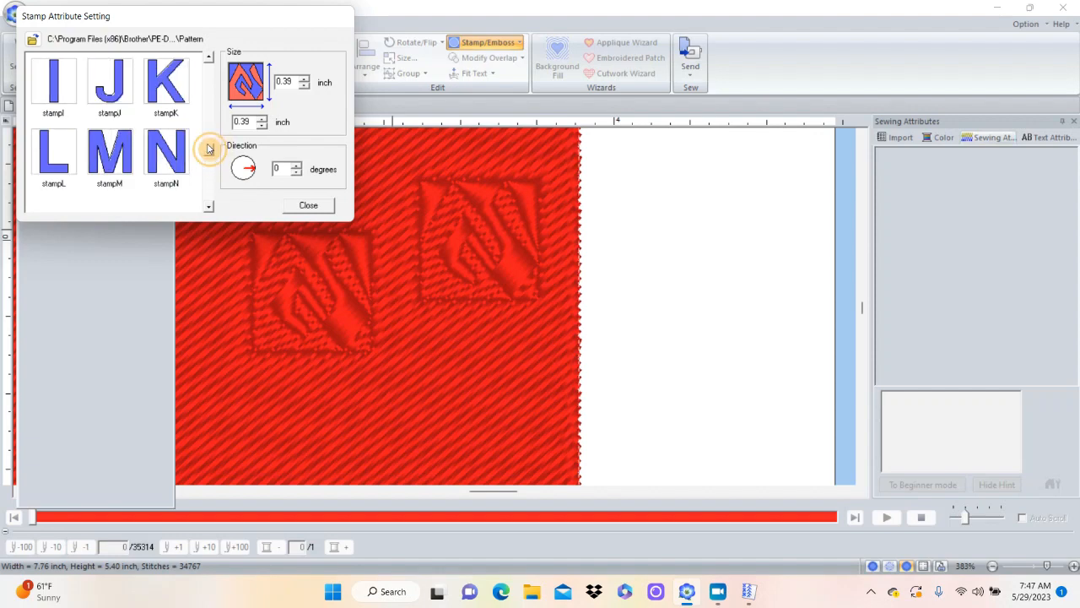
click(208, 208)
click(208, 207)
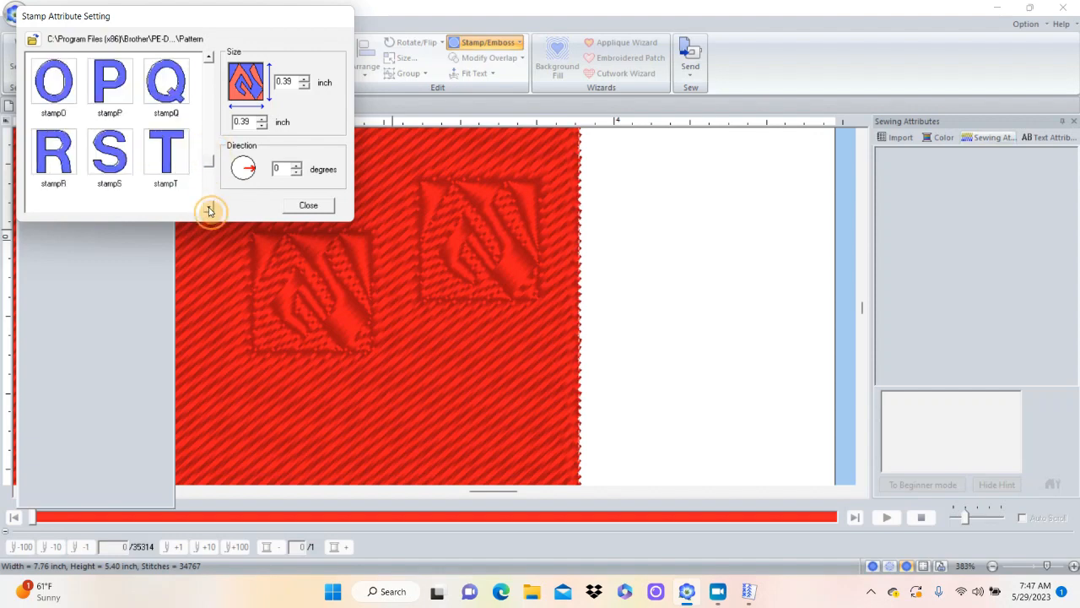
click(57, 156)
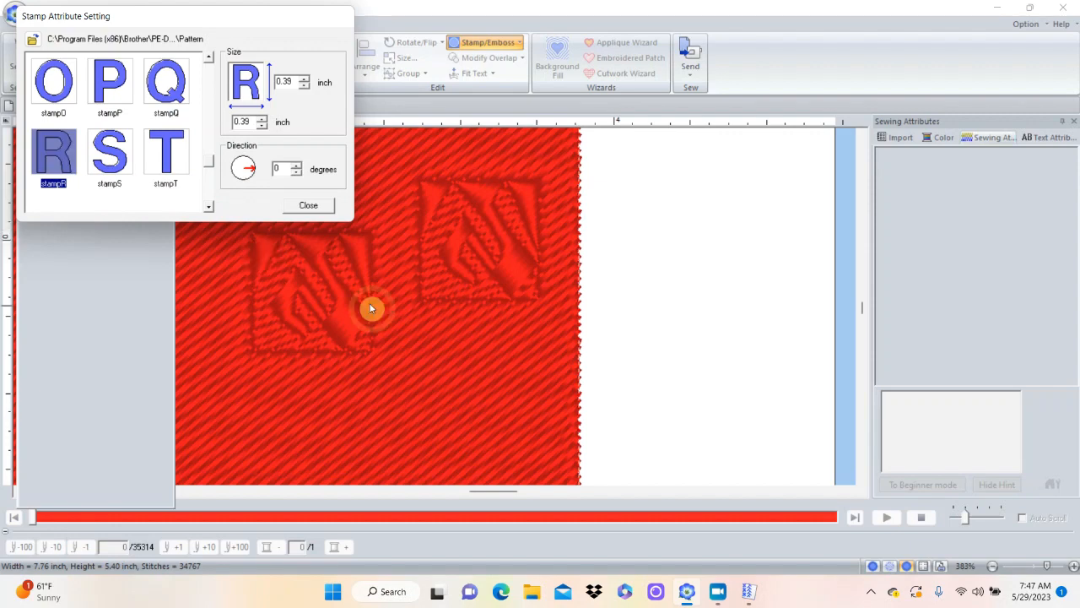
click(475, 352)
click(308, 404)
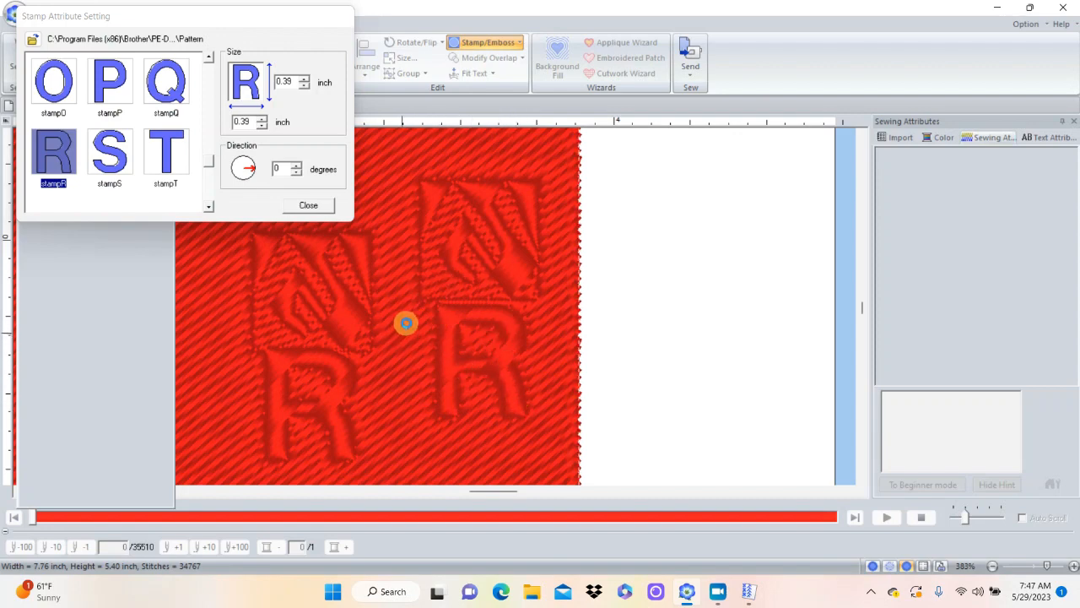
- Place the red heart "stamp1" on the fill, just left of the left-hand "test2" stamp
click(208, 206)
click(209, 206)
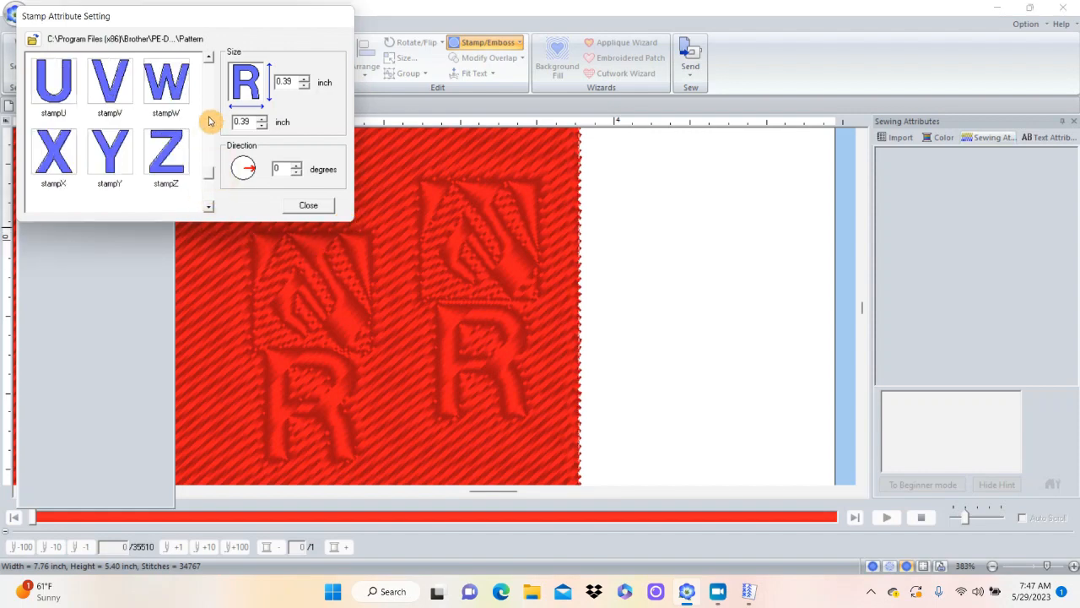
click(207, 61)
click(207, 61)
click(208, 61)
click(208, 61)
click(208, 61)
click(208, 60)
click(208, 61)
click(207, 61)
click(208, 61)
click(207, 61)
click(207, 61)
click(208, 60)
click(208, 61)
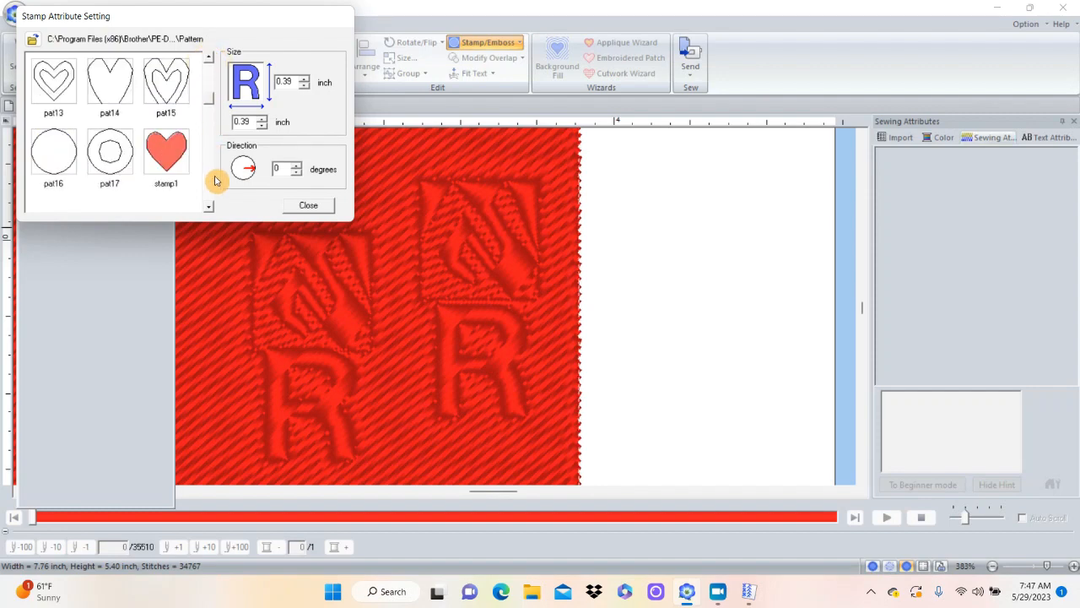
click(208, 207)
click(177, 78)
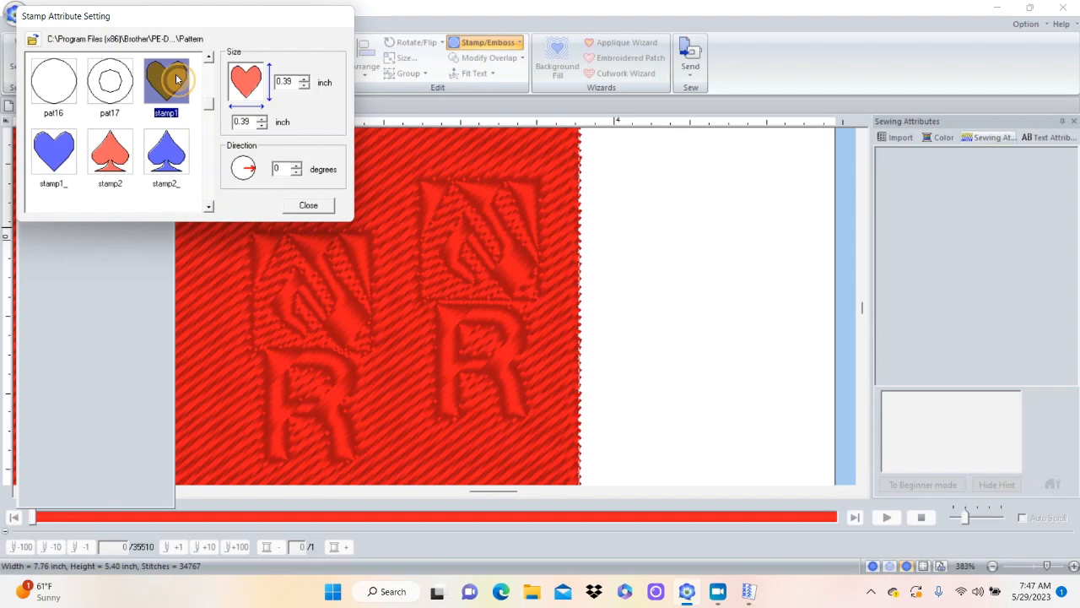
click(217, 334)
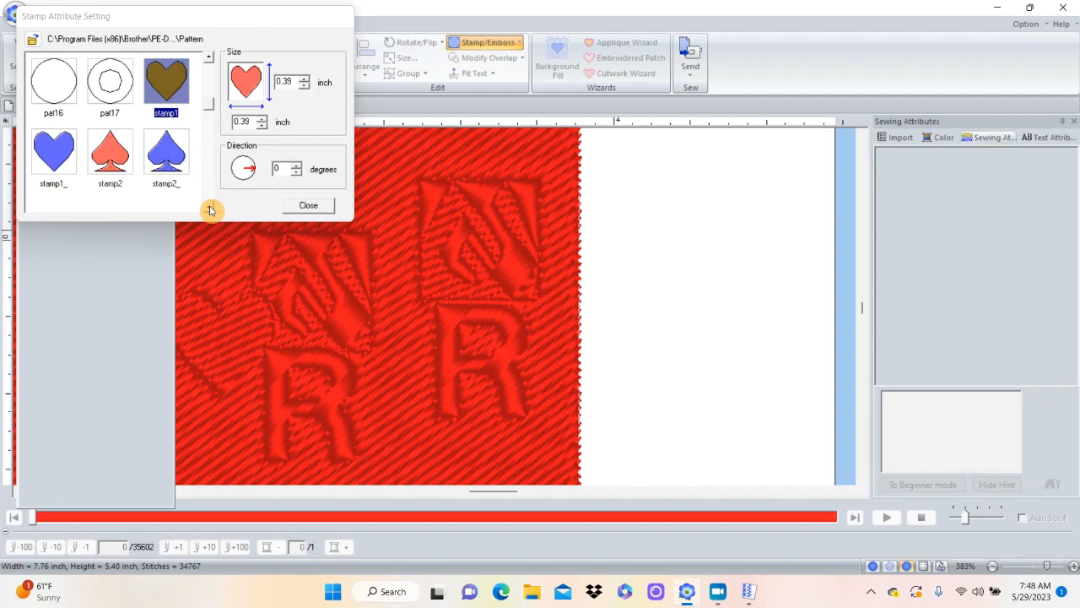
- Place the blue heart "stamp1_" on the fill between the two letter R stamps
click(55, 152)
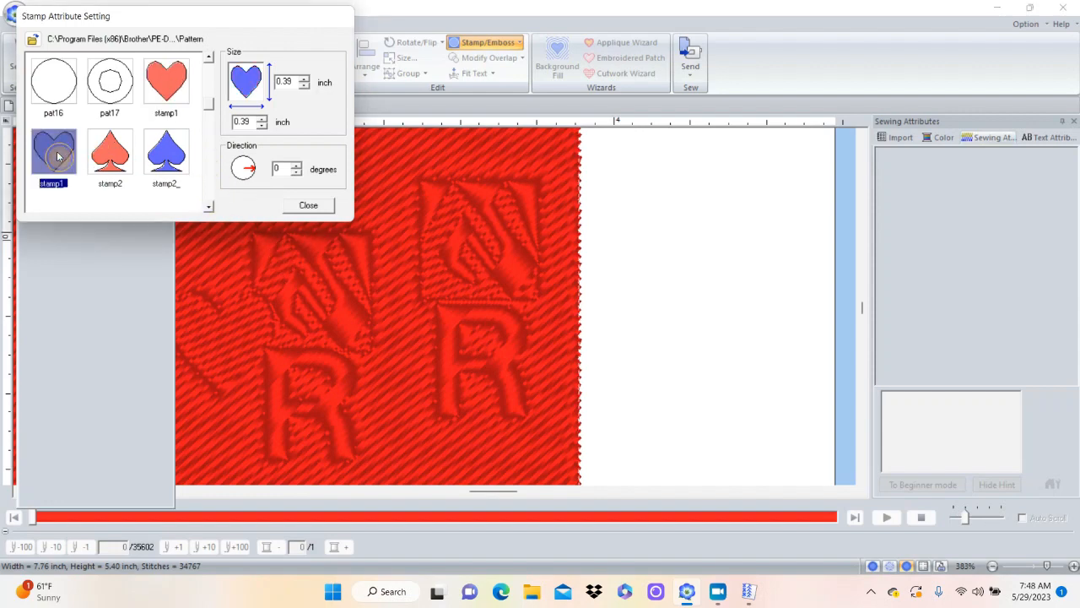
click(396, 386)
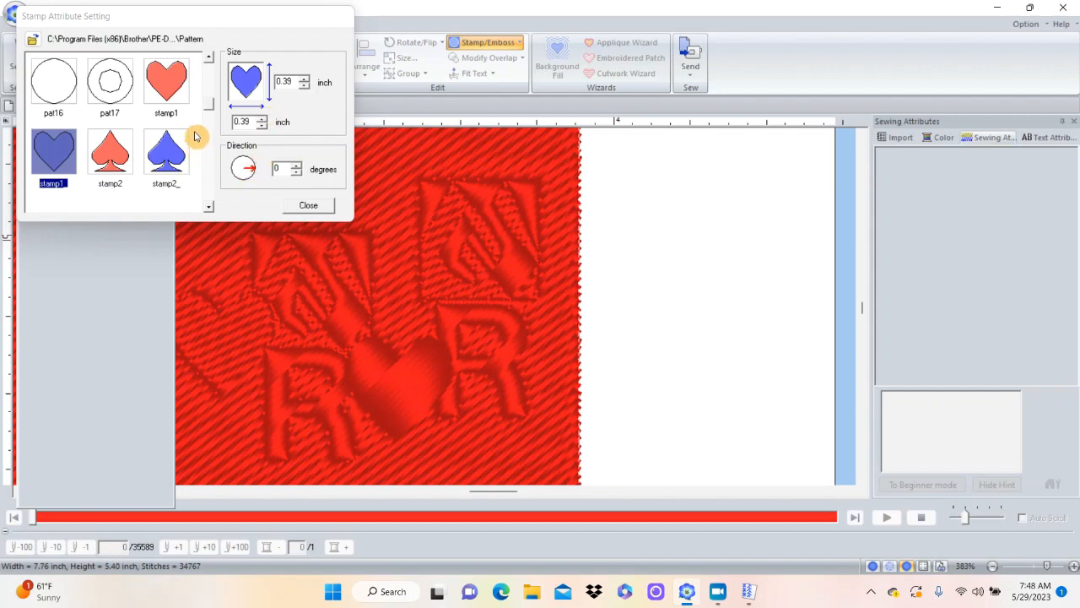
- Browse the rest of the stamp pattern list through to the wave patterns and finish stamp input
click(209, 208)
click(210, 207)
click(209, 208)
click(209, 207)
click(209, 208)
click(209, 208)
click(209, 207)
click(209, 207)
click(210, 207)
click(210, 207)
click(209, 208)
click(209, 207)
click(209, 207)
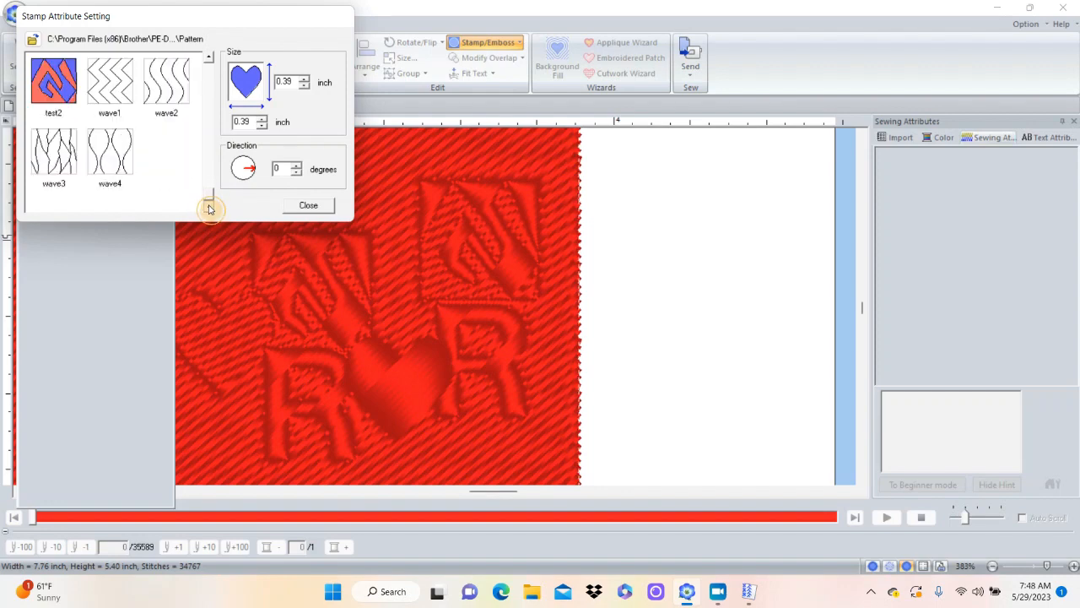
click(308, 207)
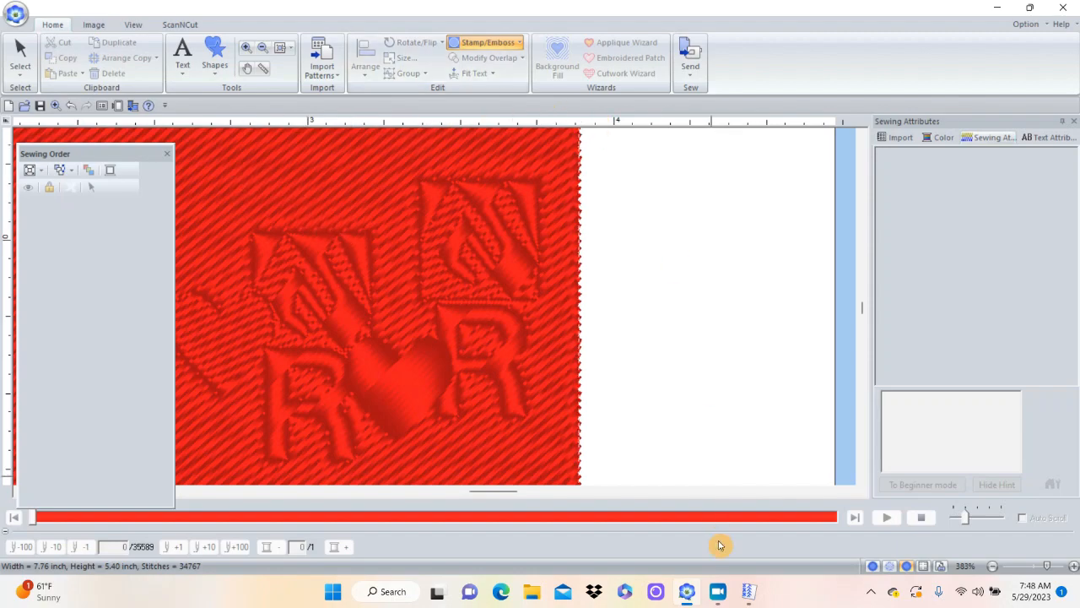
- Switch to Programmable Stitch Creator, move the preview window clear of the pattern area, and start a new decorative fill pattern
click(748, 592)
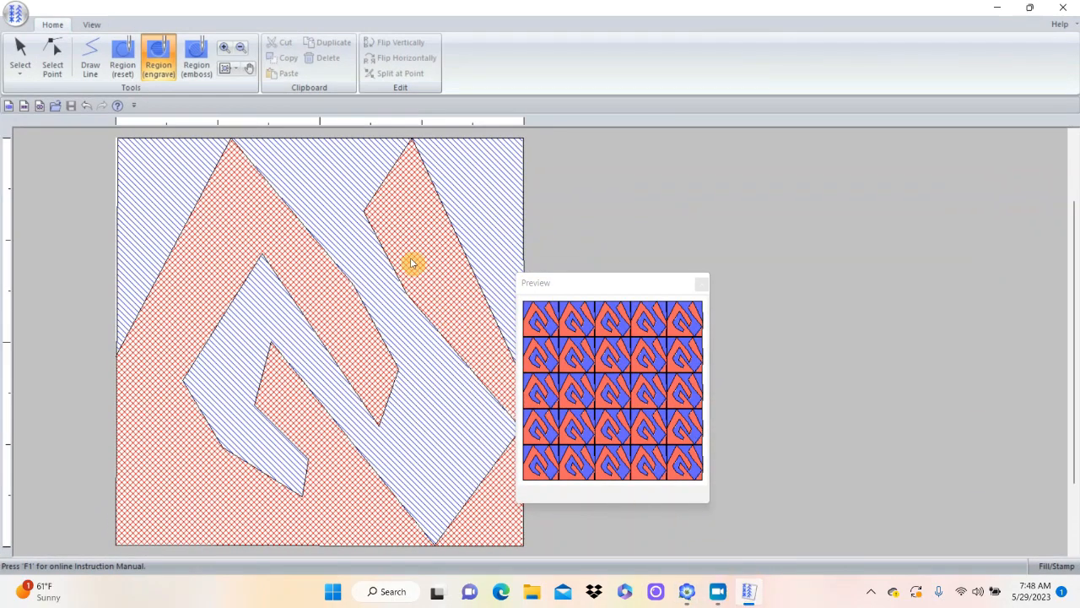
drag(621, 290, 711, 115)
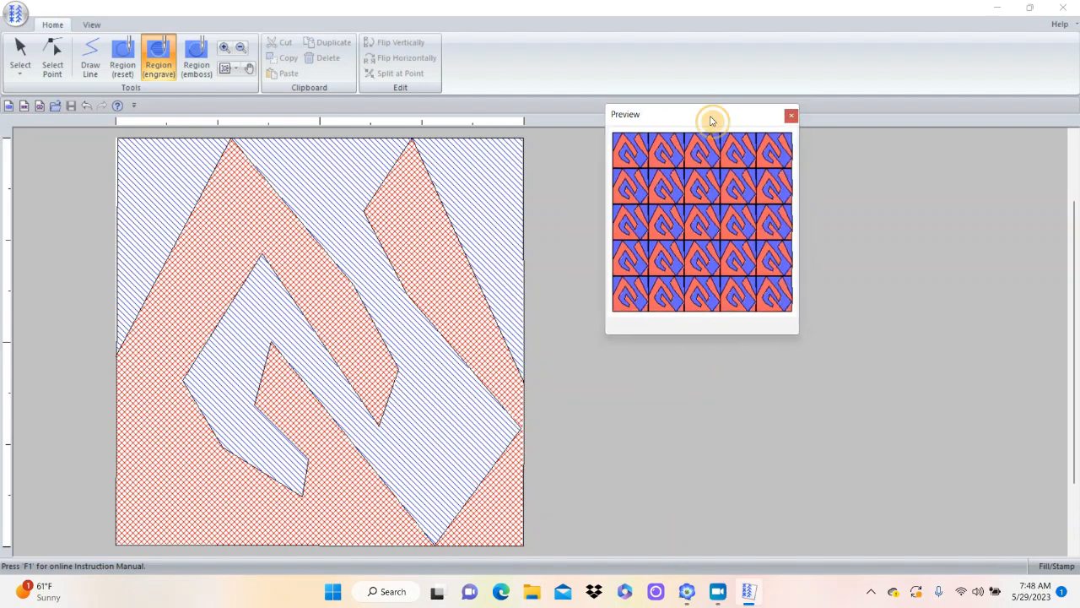
click(17, 14)
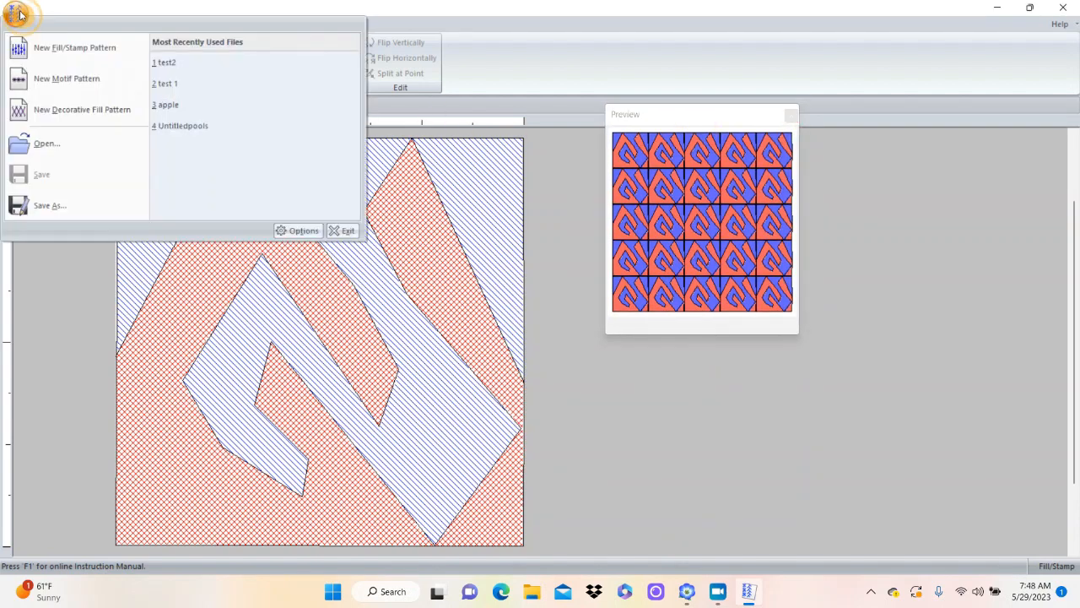
click(46, 114)
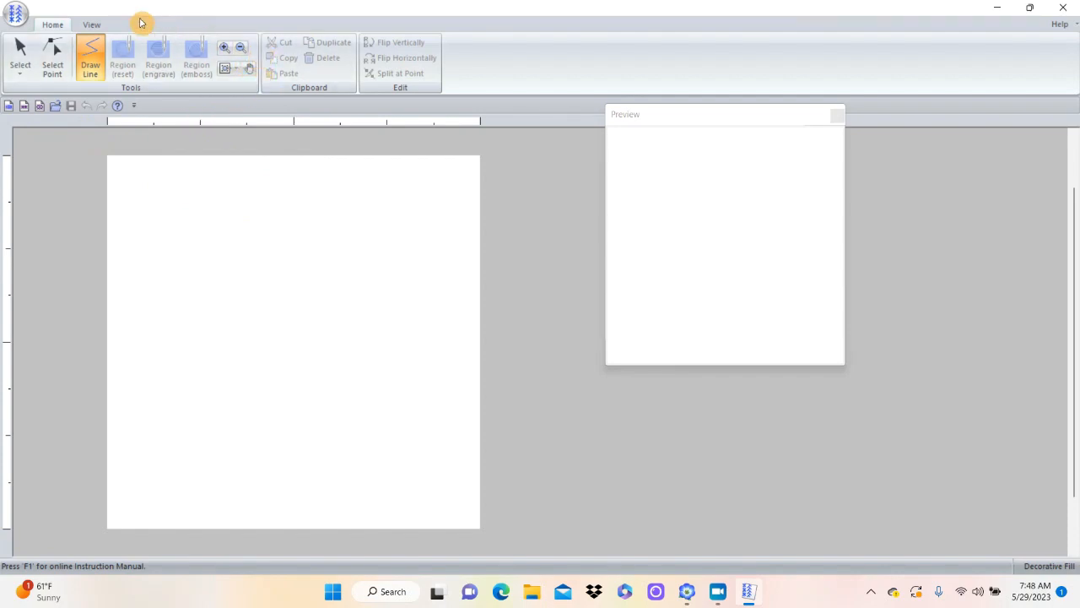
- Show a fine grid with axes on the blank pattern area and turn on the guideline
click(91, 25)
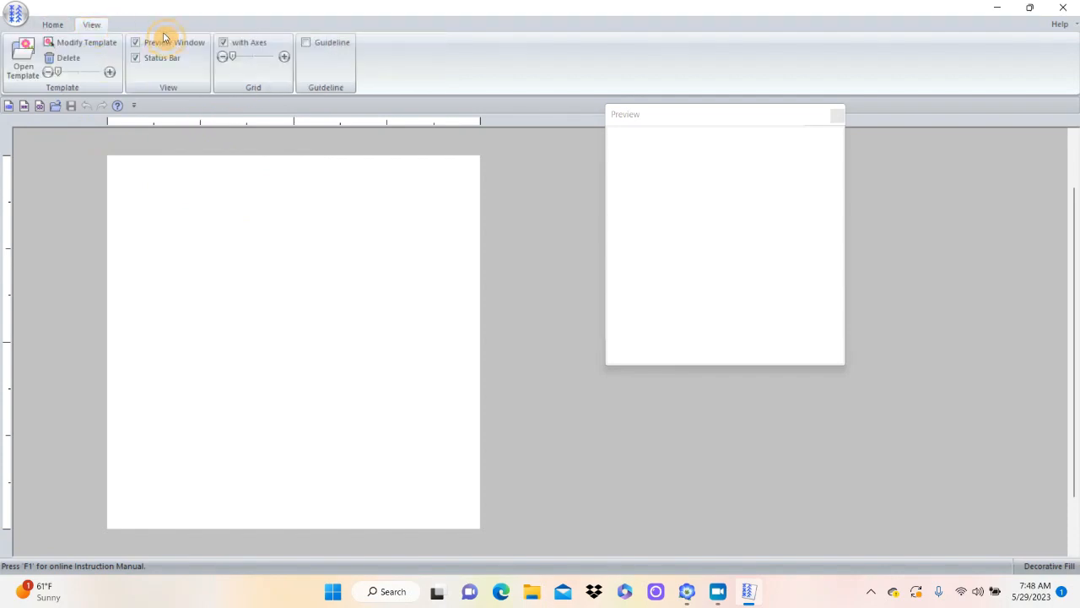
click(223, 44)
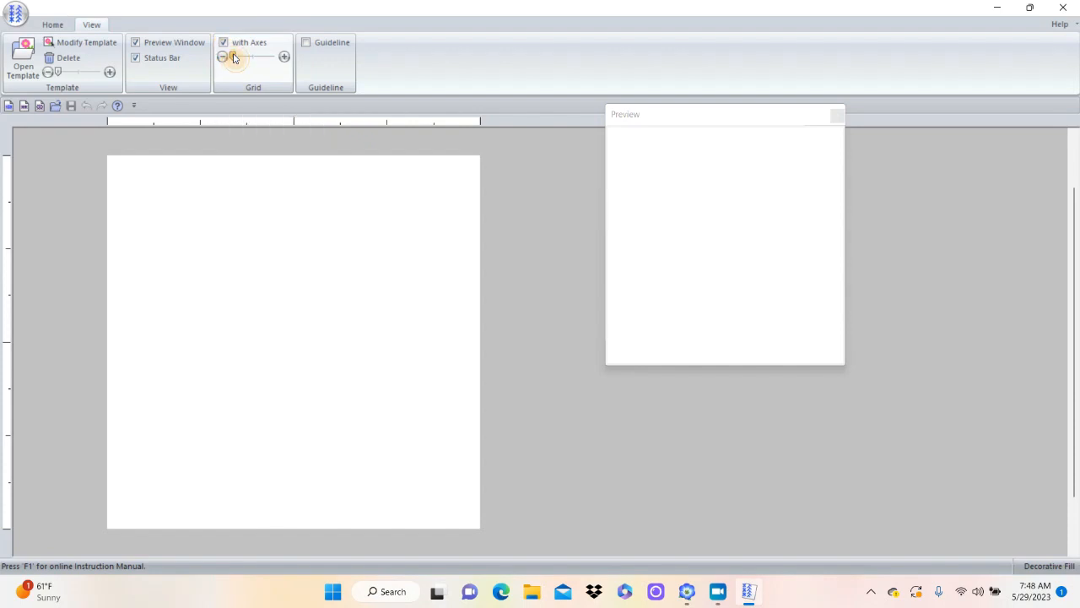
drag(235, 57, 264, 57)
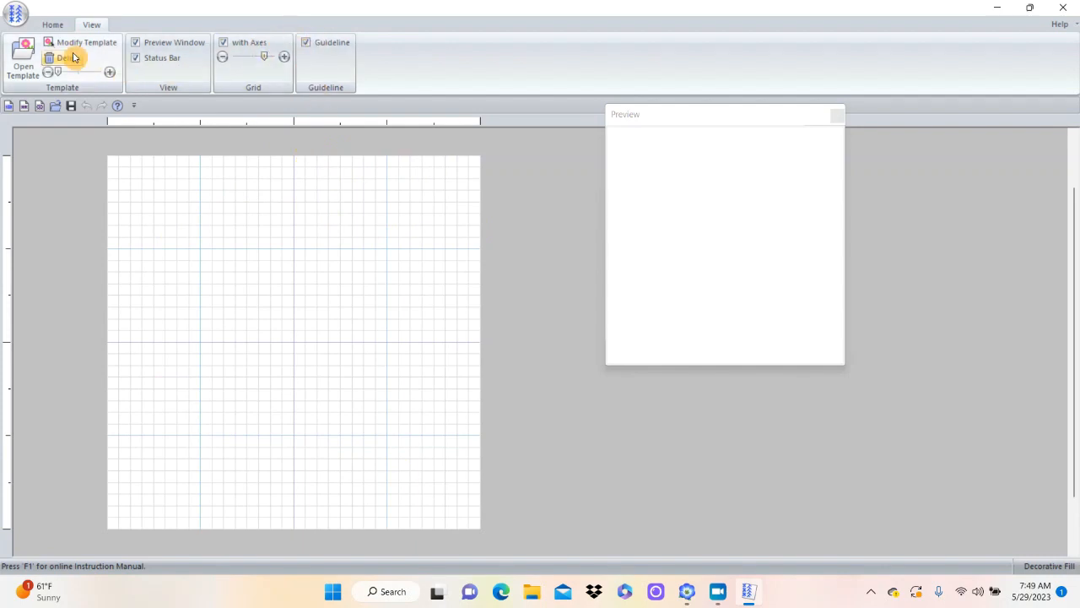
- Load the Quilt clip art image with the thread spool, buttons and thimble as the tracing template
click(26, 67)
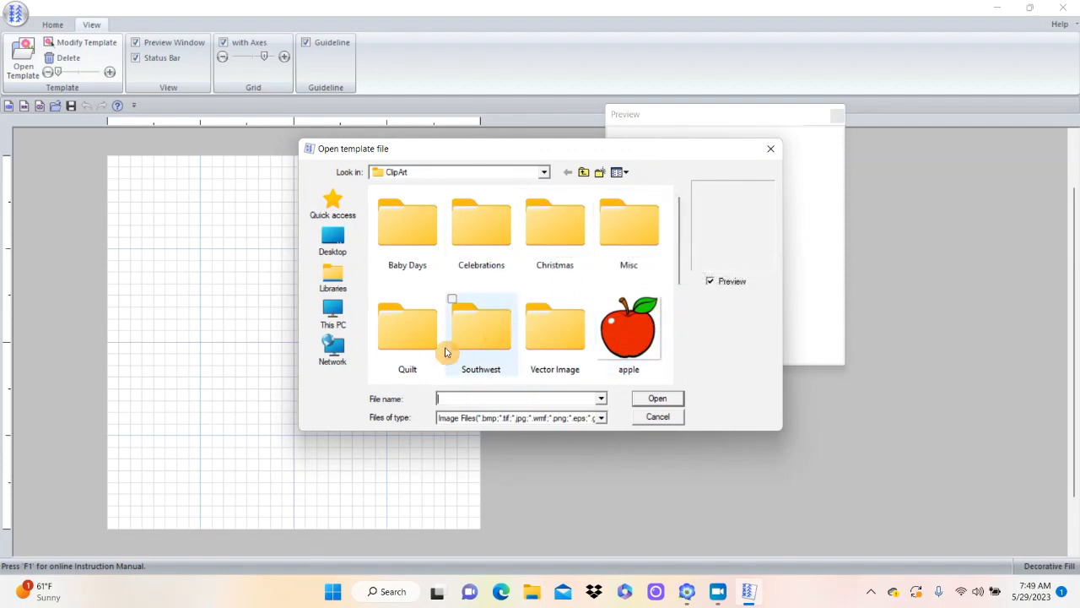
click(400, 350)
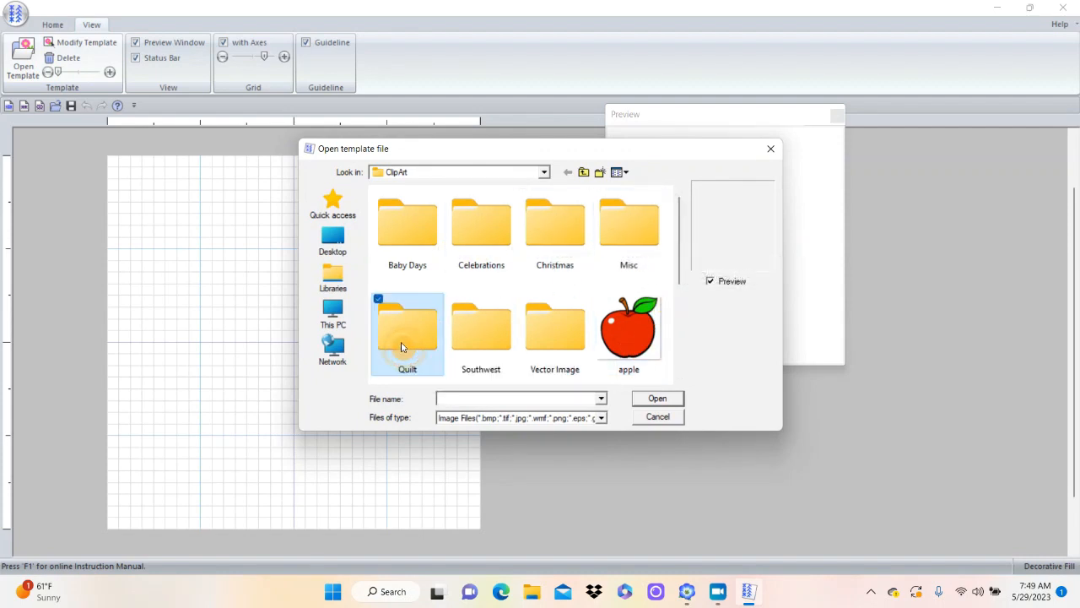
click(658, 396)
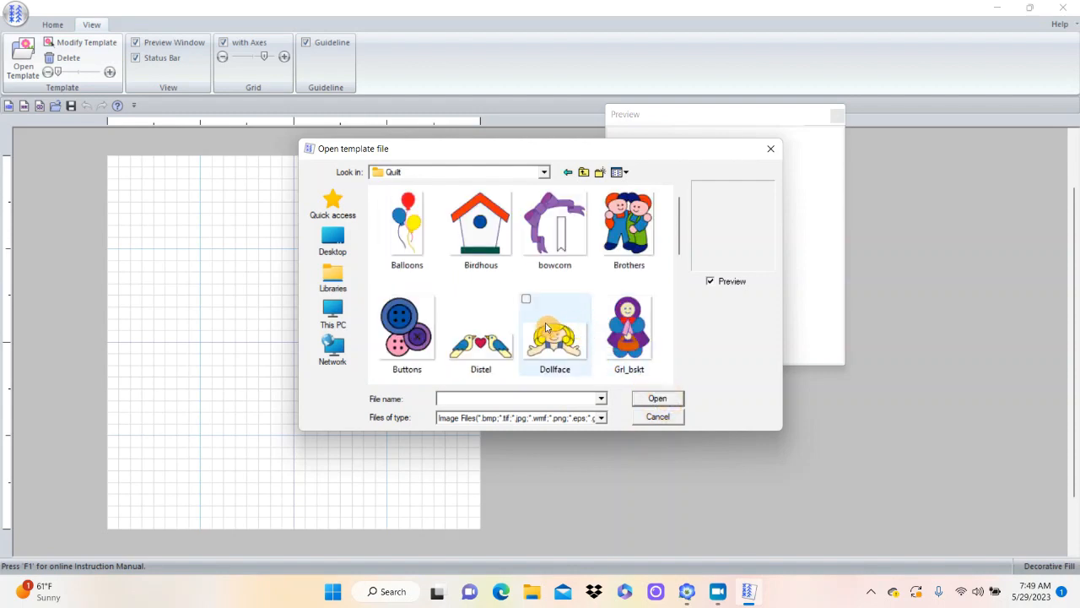
drag(679, 243, 672, 313)
click(418, 295)
click(665, 392)
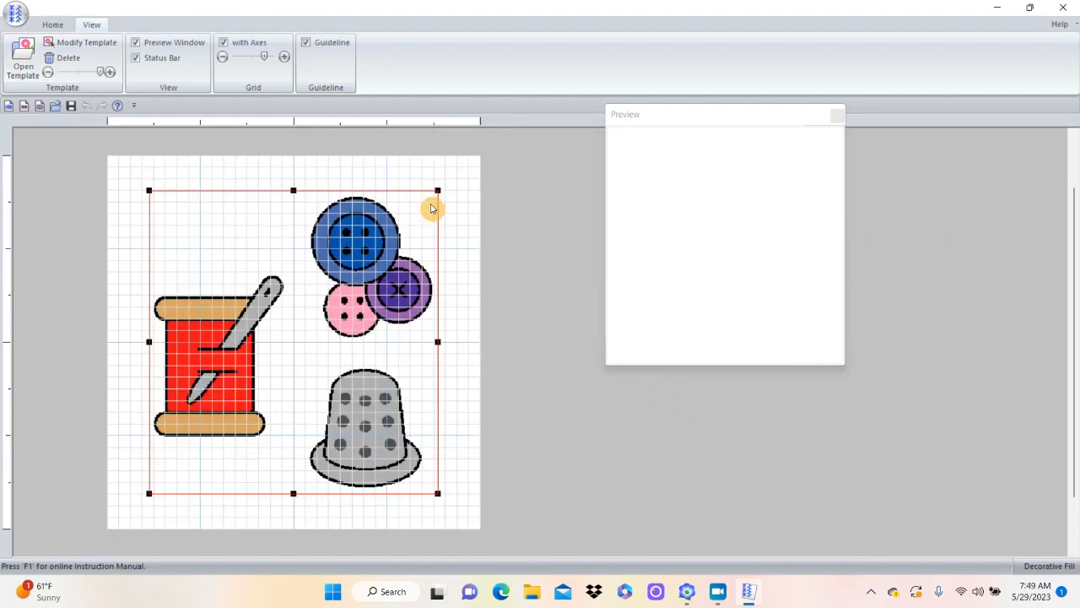
- Enlarge the template image beyond the pattern area and fade it to a pale tracing density
drag(439, 190, 665, 63)
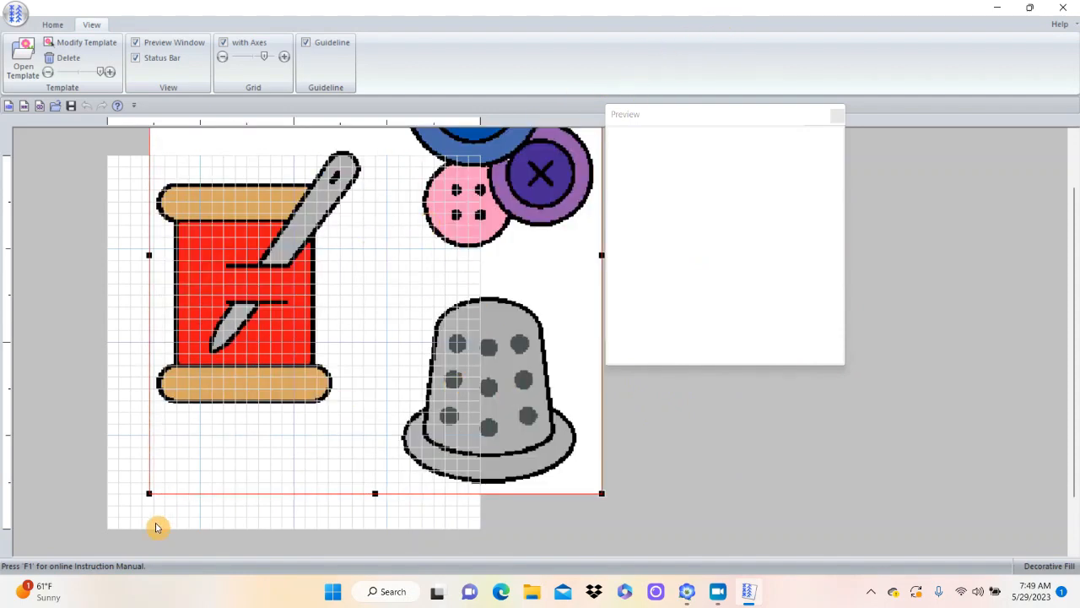
drag(149, 493, 39, 585)
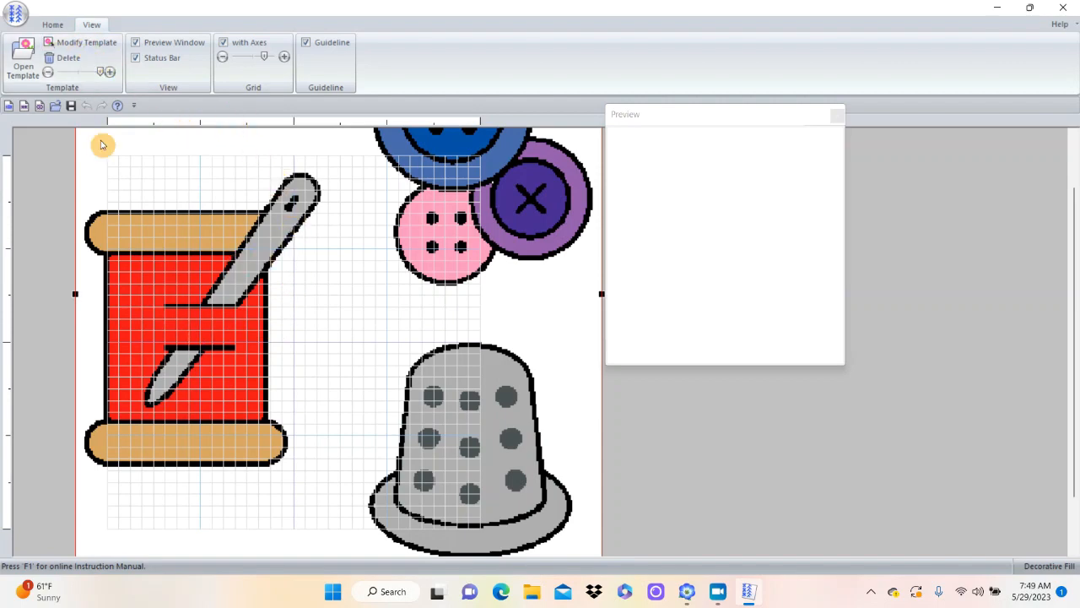
drag(99, 73, 77, 74)
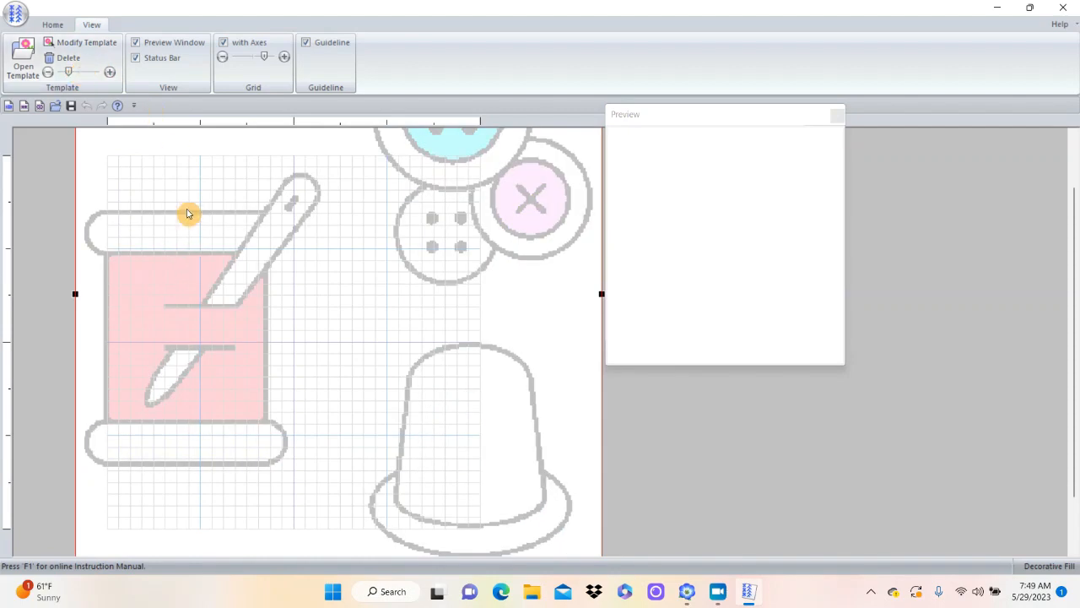
click(53, 25)
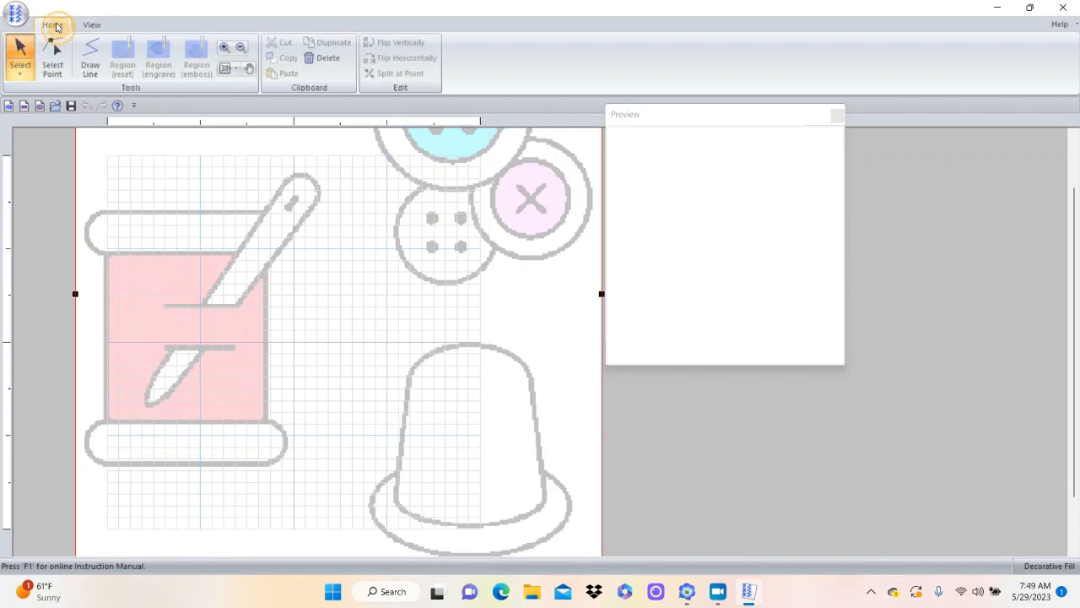
click(90, 57)
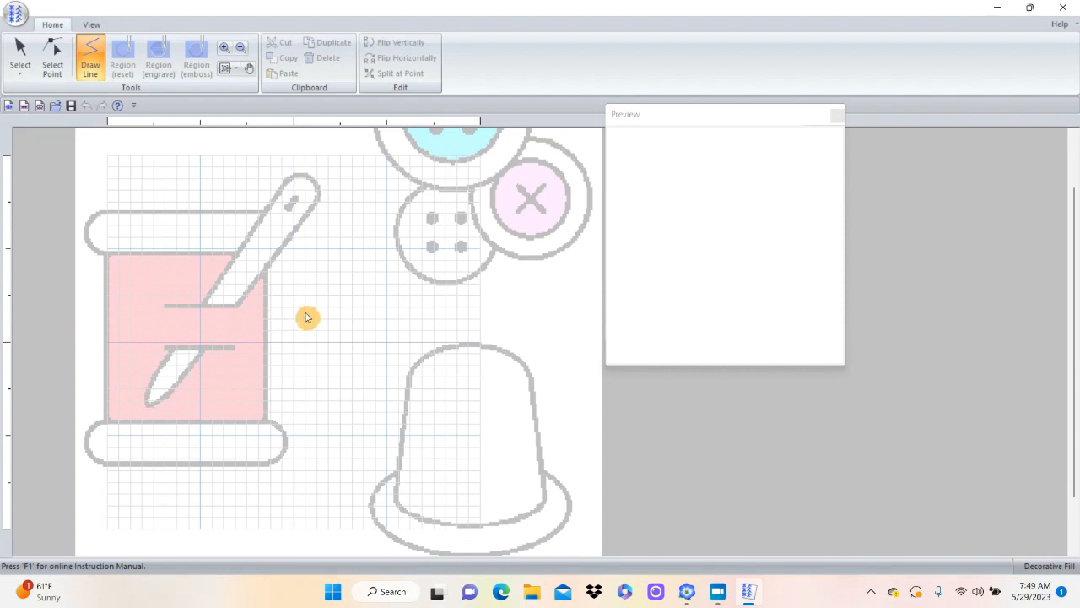
click(75, 313)
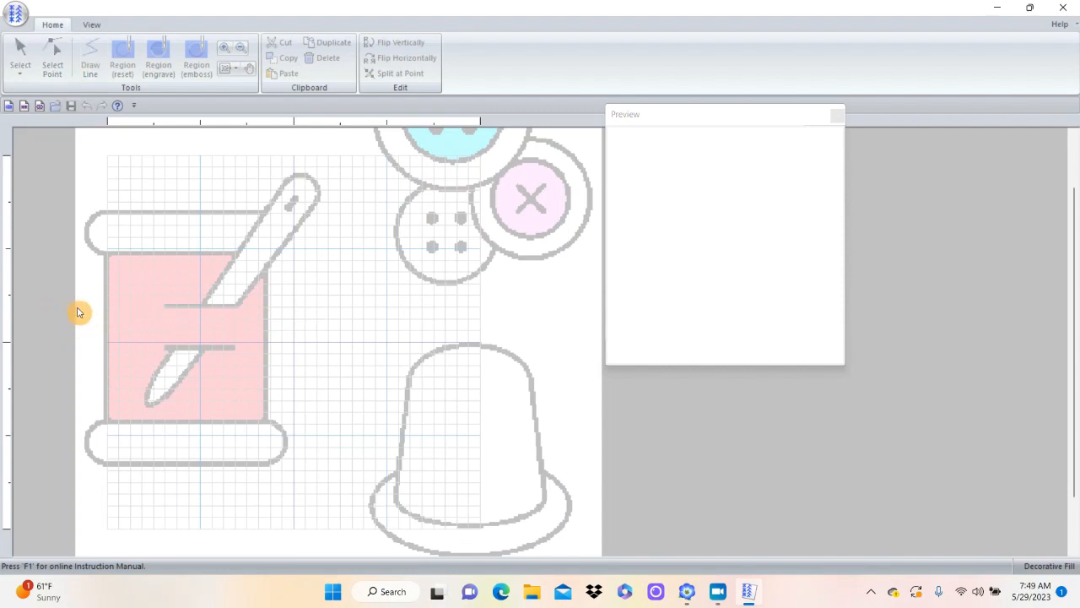
click(107, 322)
key(l)
click(127, 335)
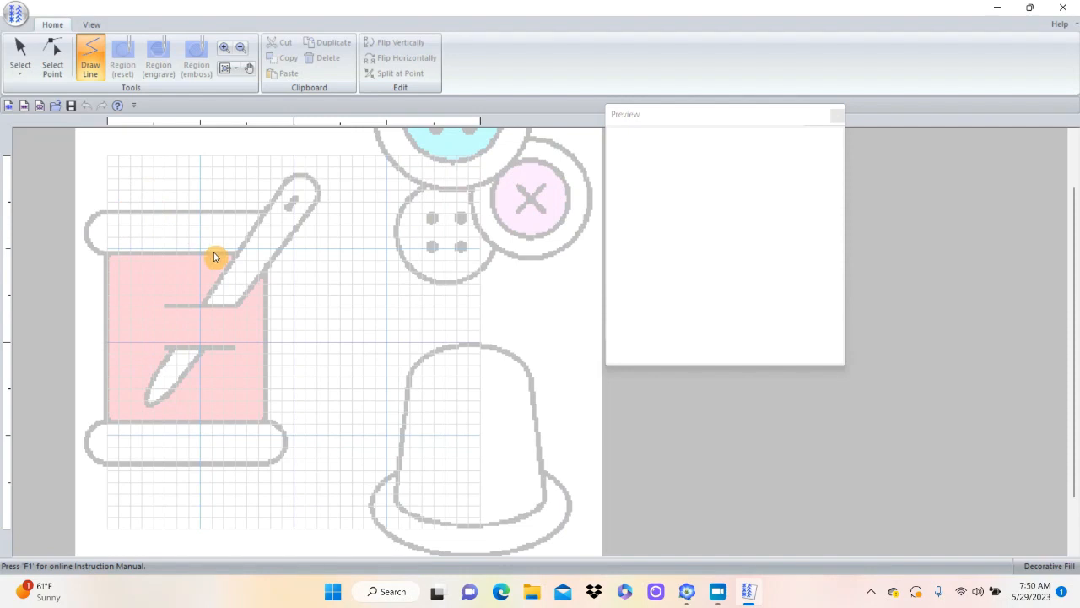
- Modify the template position so the thread spool sits in the middle of the pattern area
key(alt+v)
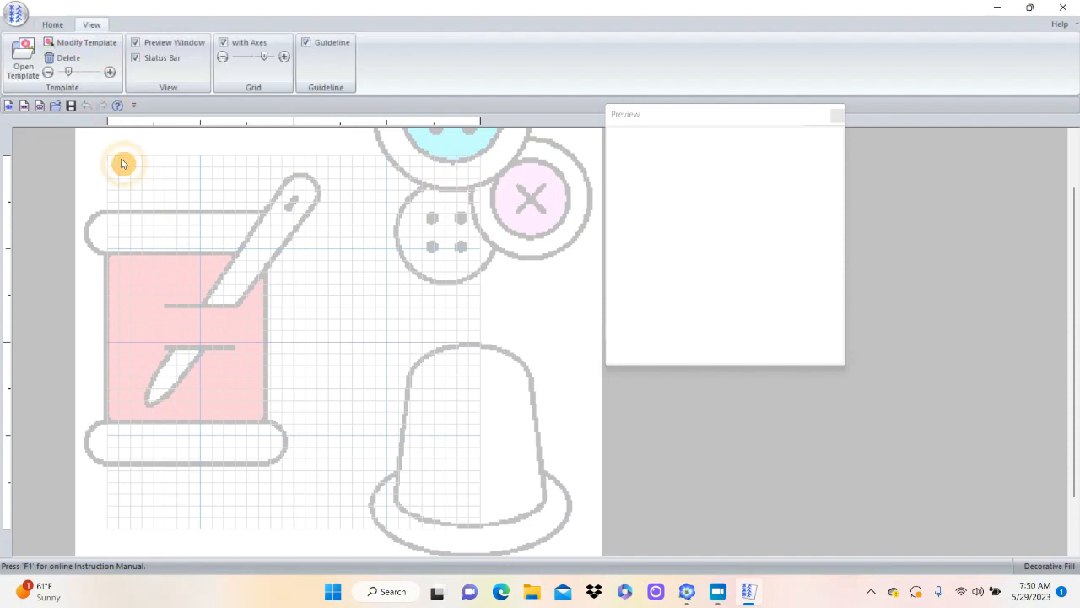
click(61, 47)
drag(196, 231, 296, 234)
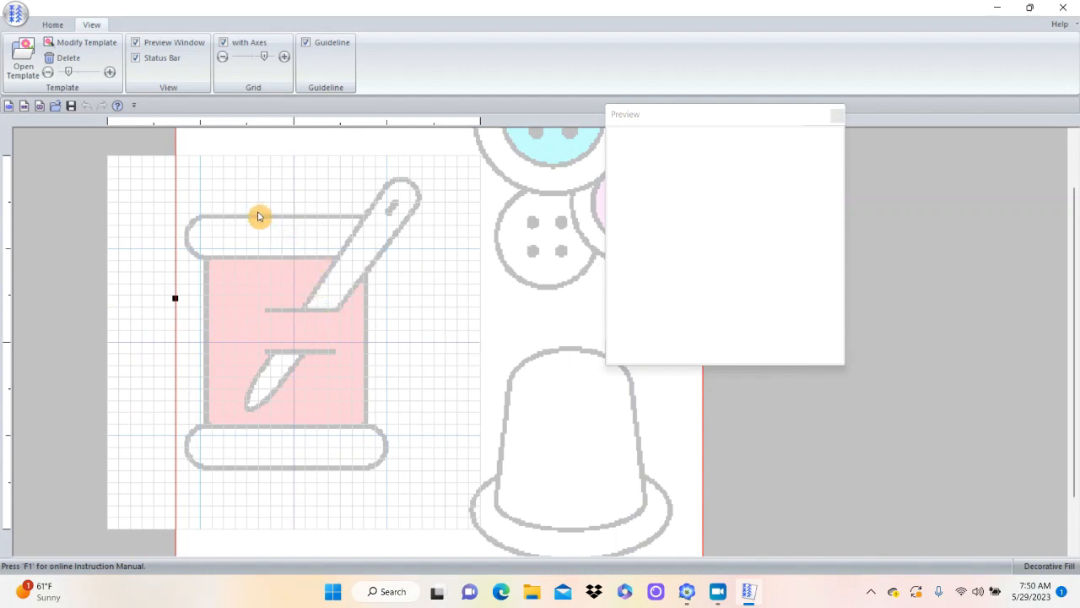
- Start a line at the middle of the pattern area's left edge and trace the spool's upper left side and top rim
click(54, 25)
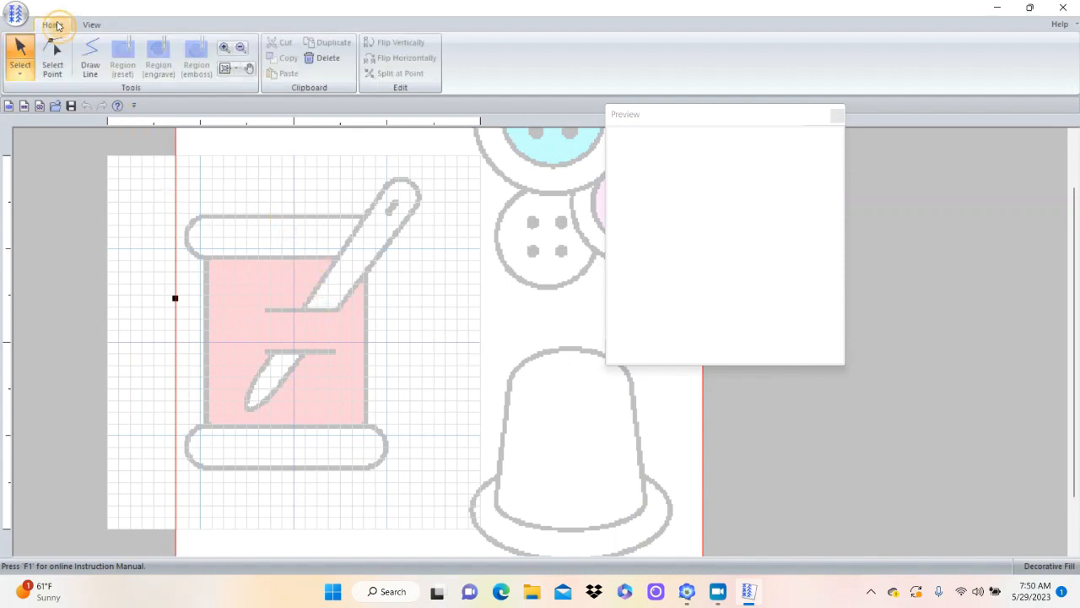
click(90, 59)
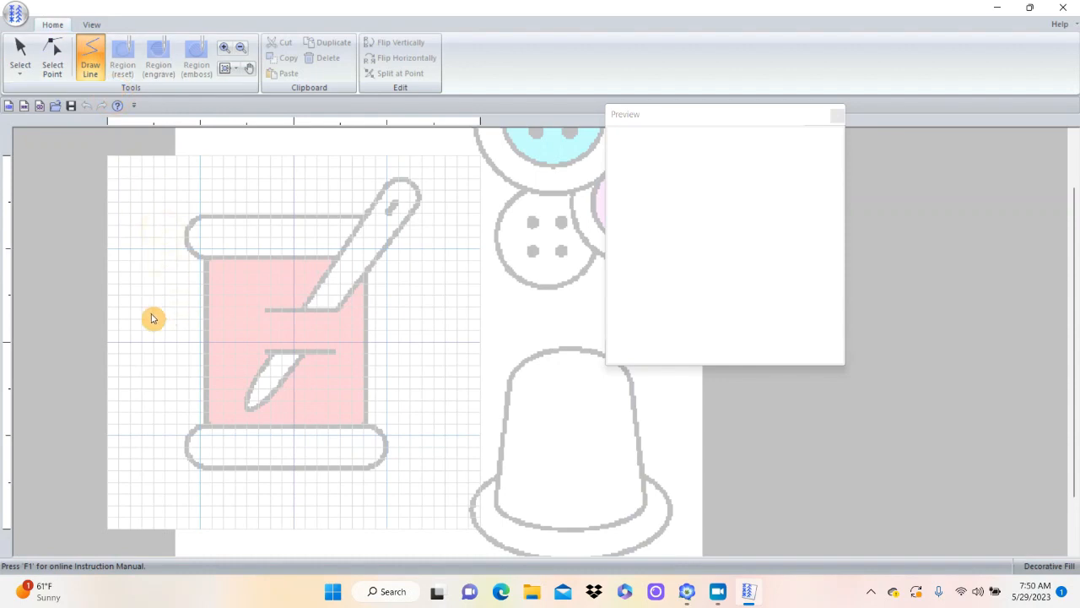
click(104, 339)
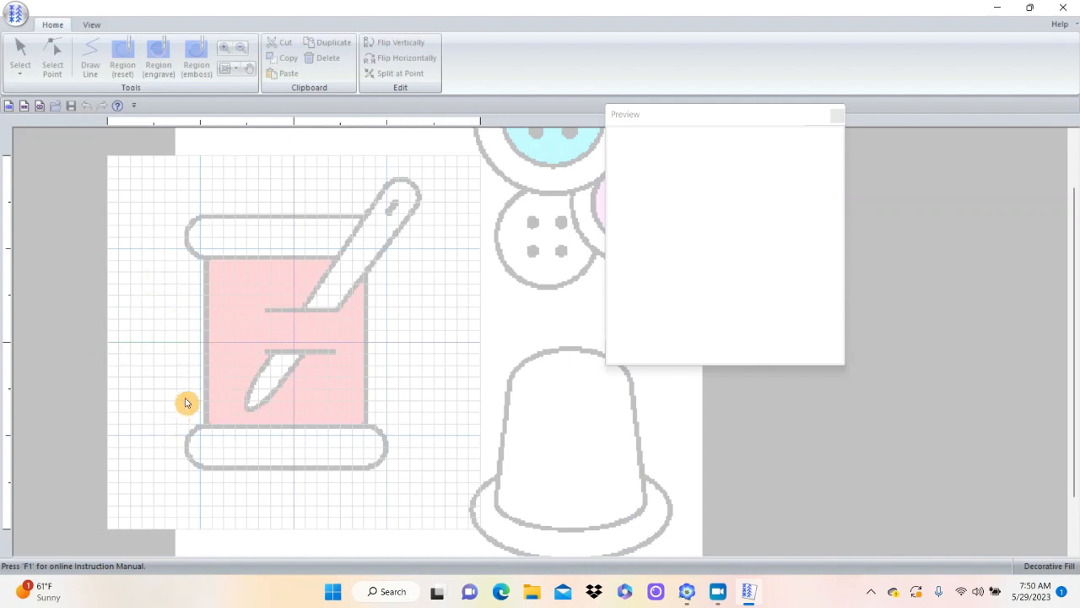
click(201, 343)
click(332, 256)
click(245, 215)
click(361, 215)
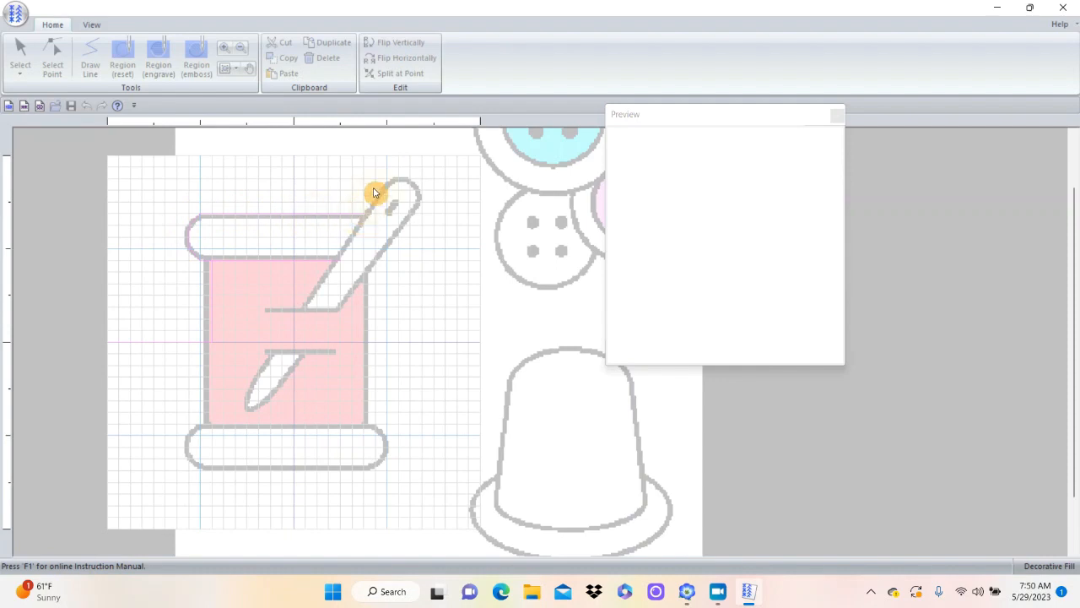
- Continue the line around the needle's head, eye and shaft, returning to the spool's right side
click(381, 177)
click(409, 182)
click(413, 204)
click(380, 206)
click(381, 212)
click(299, 309)
click(417, 204)
click(417, 201)
click(363, 273)
- Continue the line down the spool's right side, across its lower body edge, and around the bottom rim
click(360, 425)
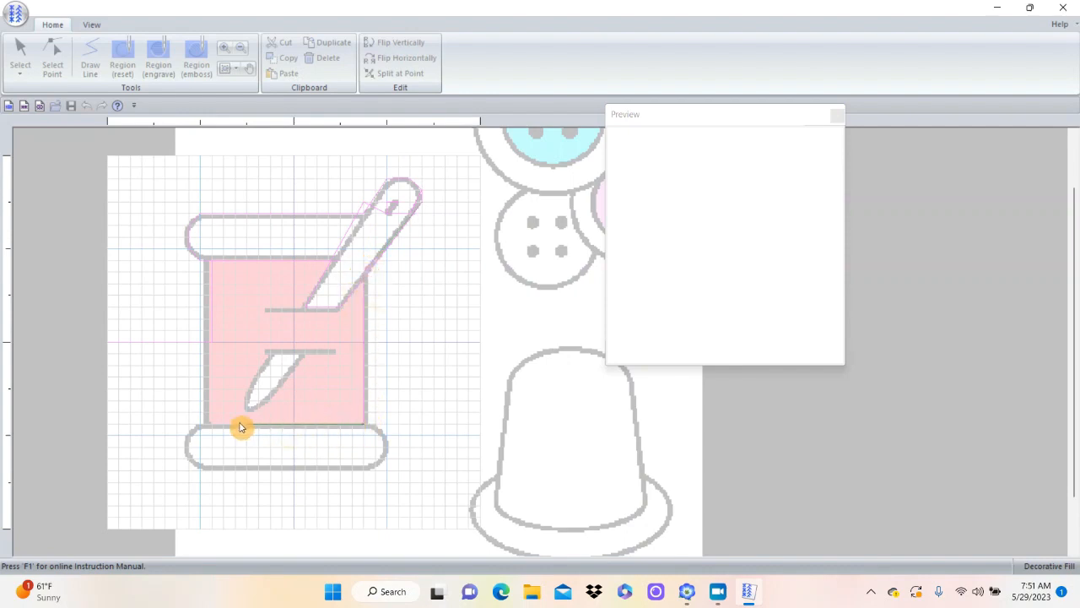
click(202, 424)
double_click(366, 422)
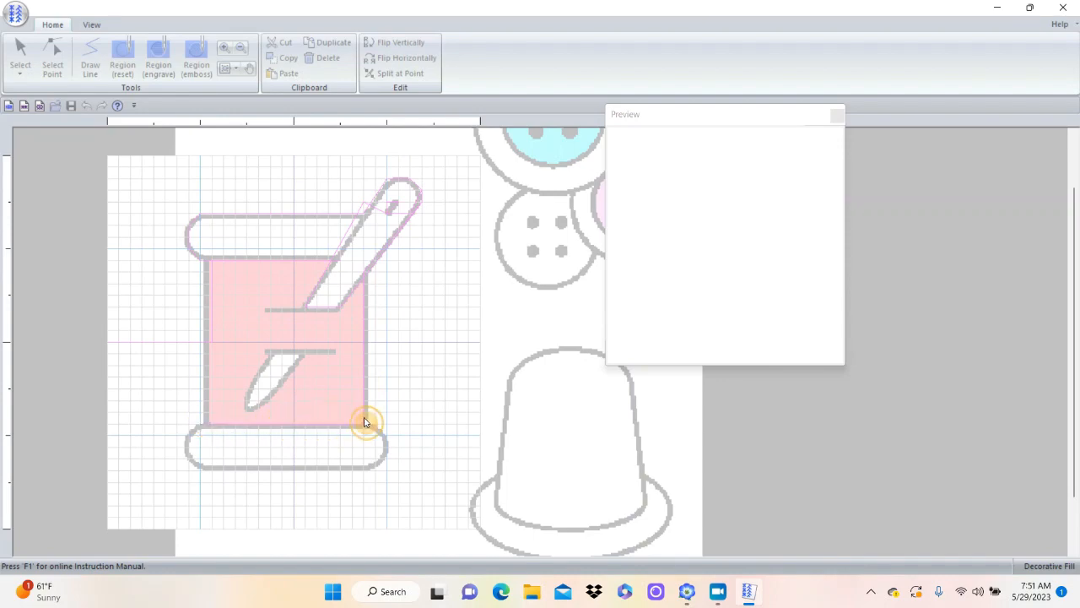
click(375, 469)
double_click(210, 470)
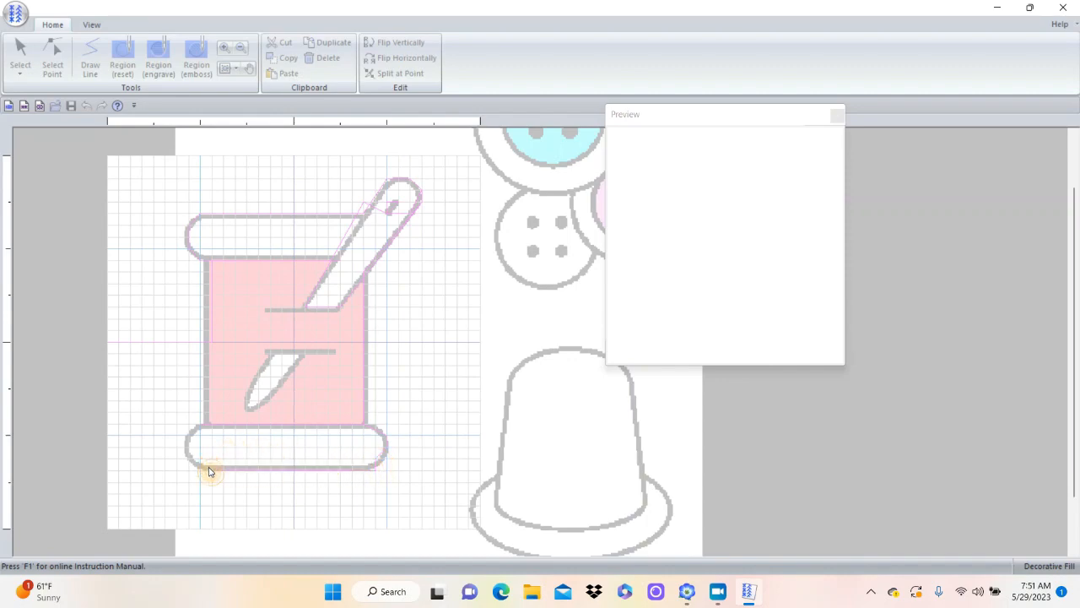
click(200, 421)
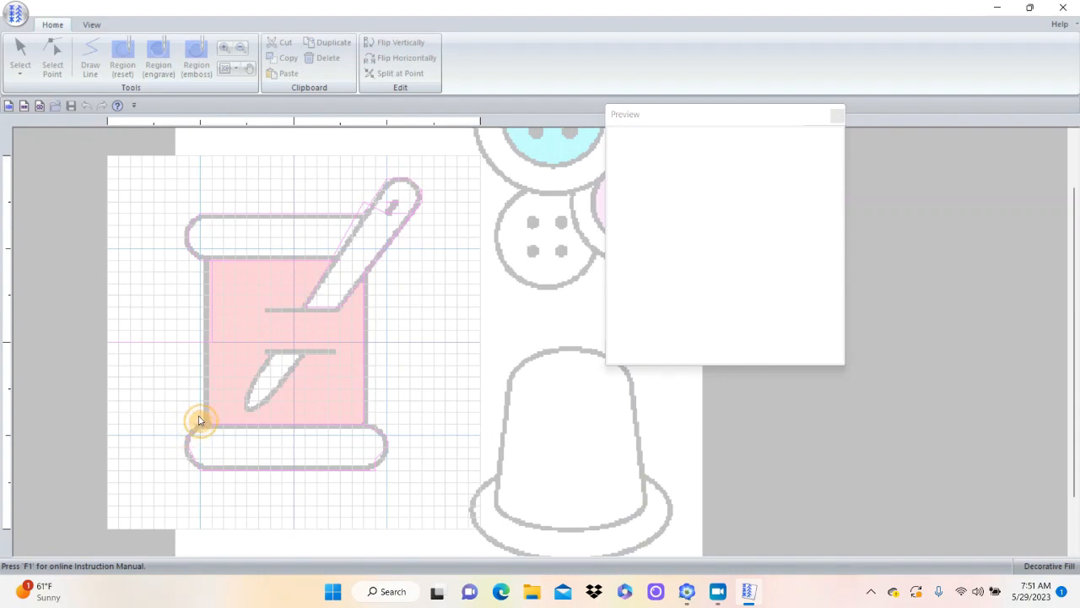
- Trace the spool's lower left side and the needle tip, and end the line at the middle of the pattern area's right edge
click(204, 350)
click(339, 353)
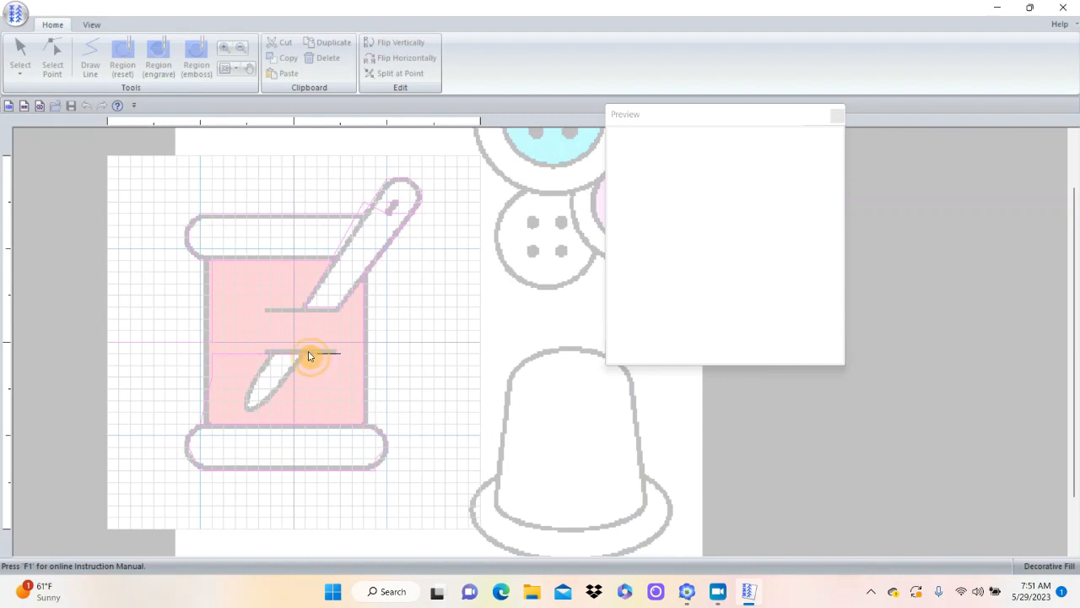
click(266, 353)
click(245, 405)
click(305, 353)
click(380, 349)
click(400, 341)
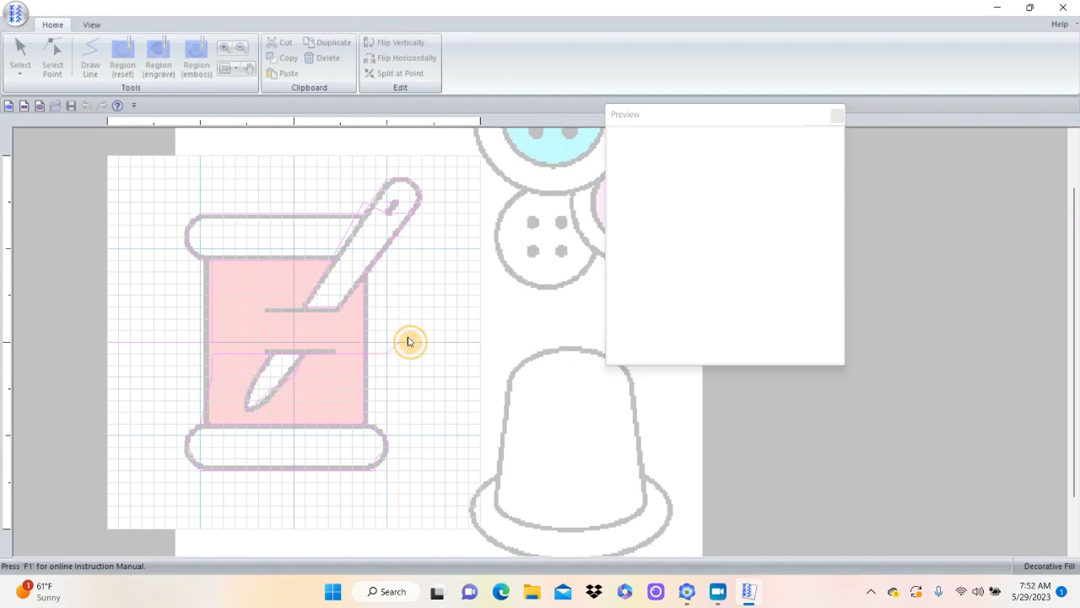
double_click(479, 341)
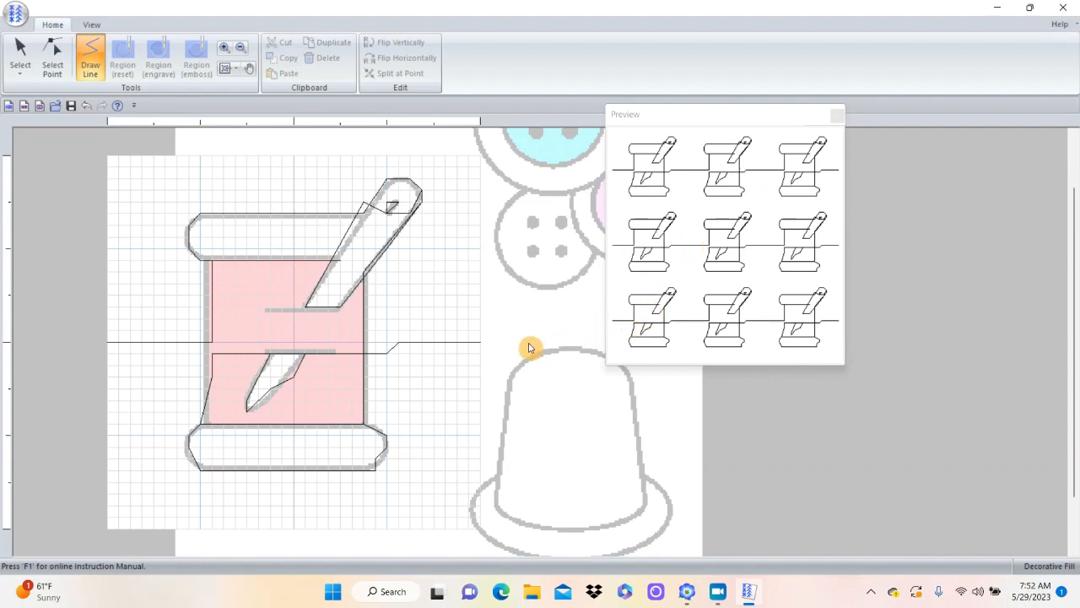
- Save the pattern as a decorative fill file named spool2 in the Pattern folder, with a default size of 100.0 mm
click(21, 52)
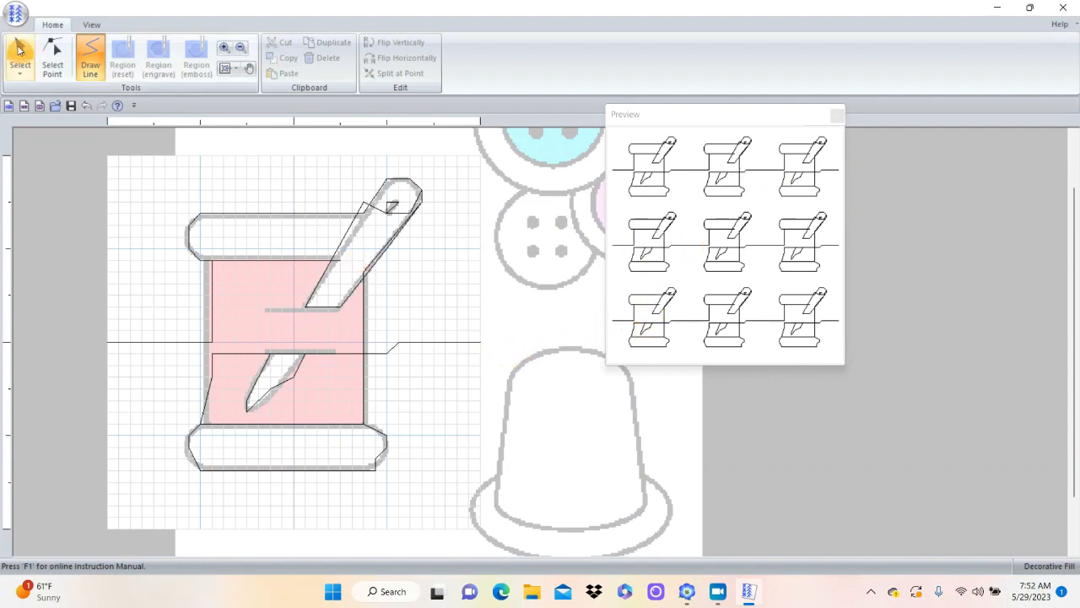
click(71, 131)
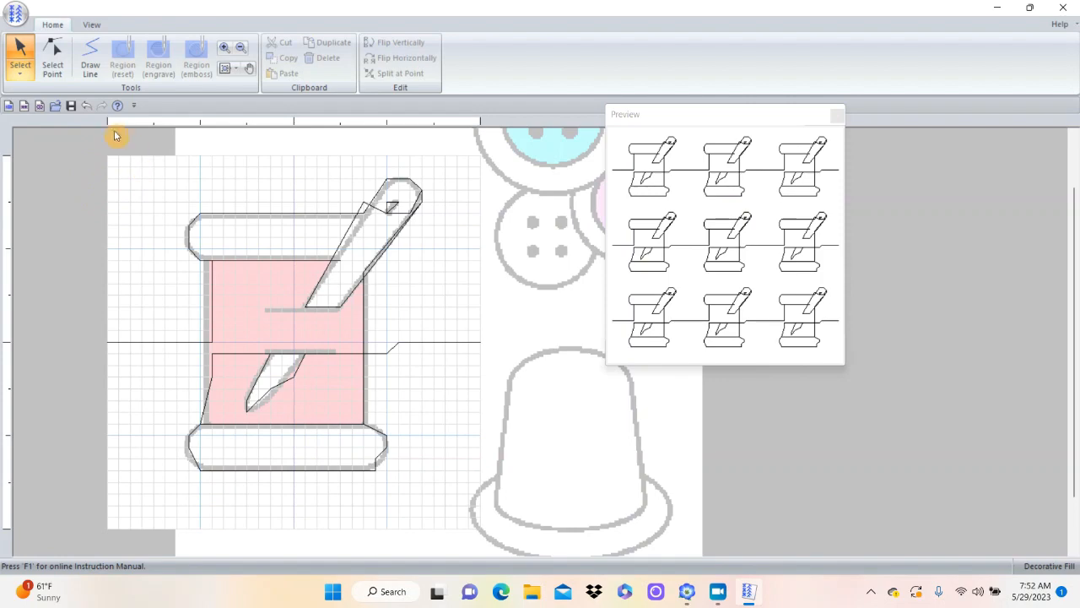
click(17, 15)
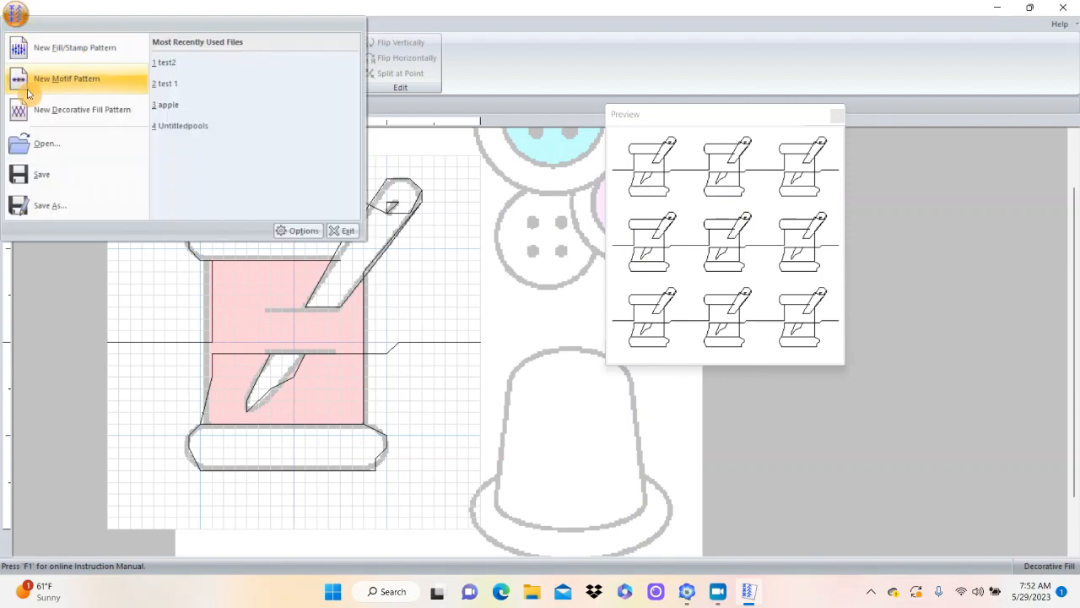
click(45, 208)
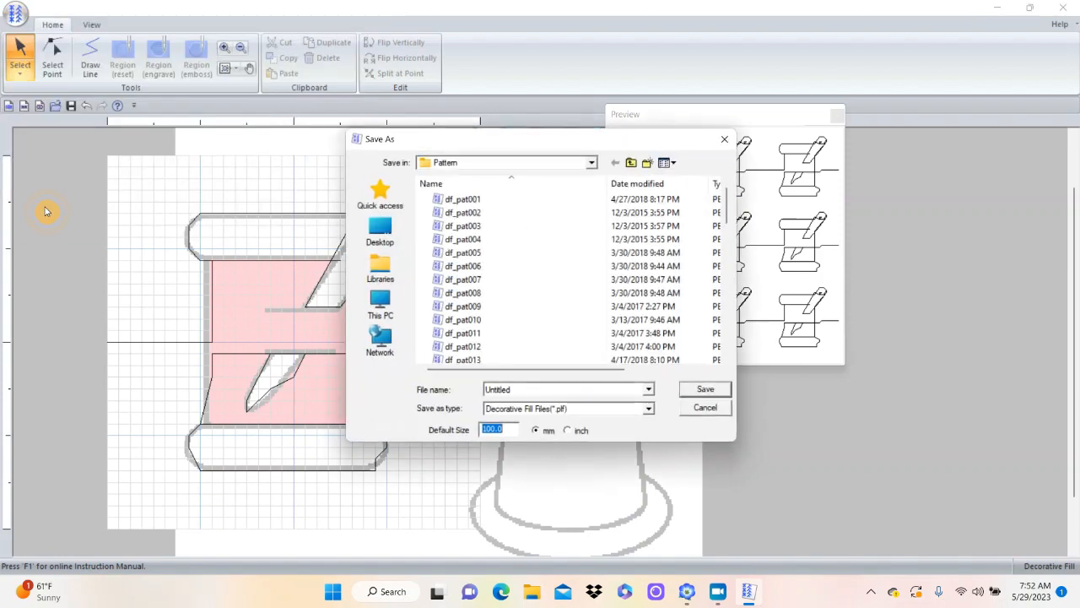
double_click(518, 388)
text(spool)
text(2)
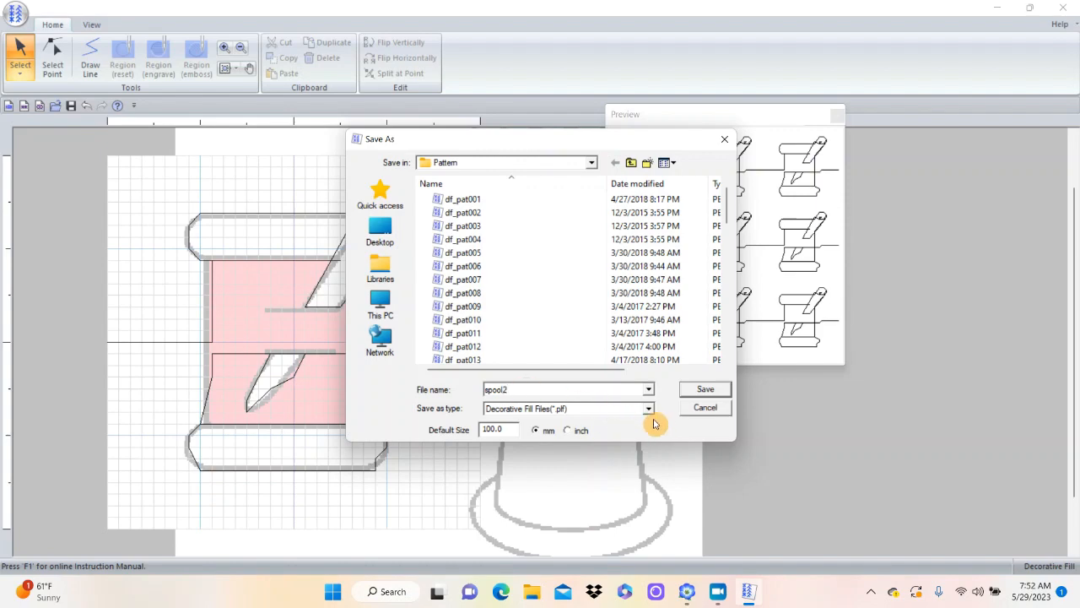
click(705, 389)
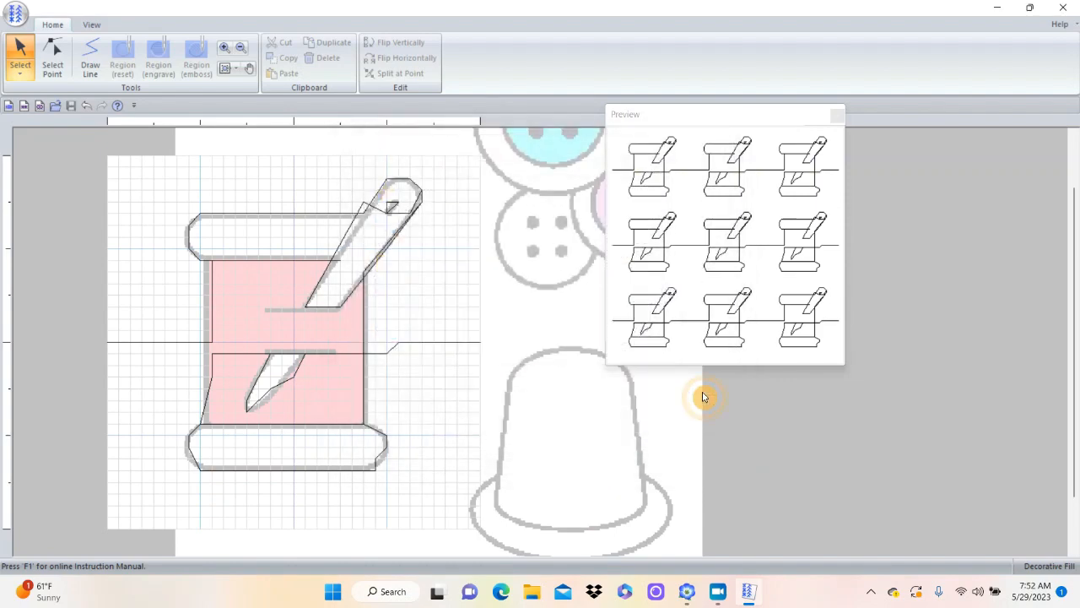
- Scale the whole spool line down to a bit over half its size and place it in the upper left of the pattern area
click(19, 50)
drag(143, 173, 507, 505)
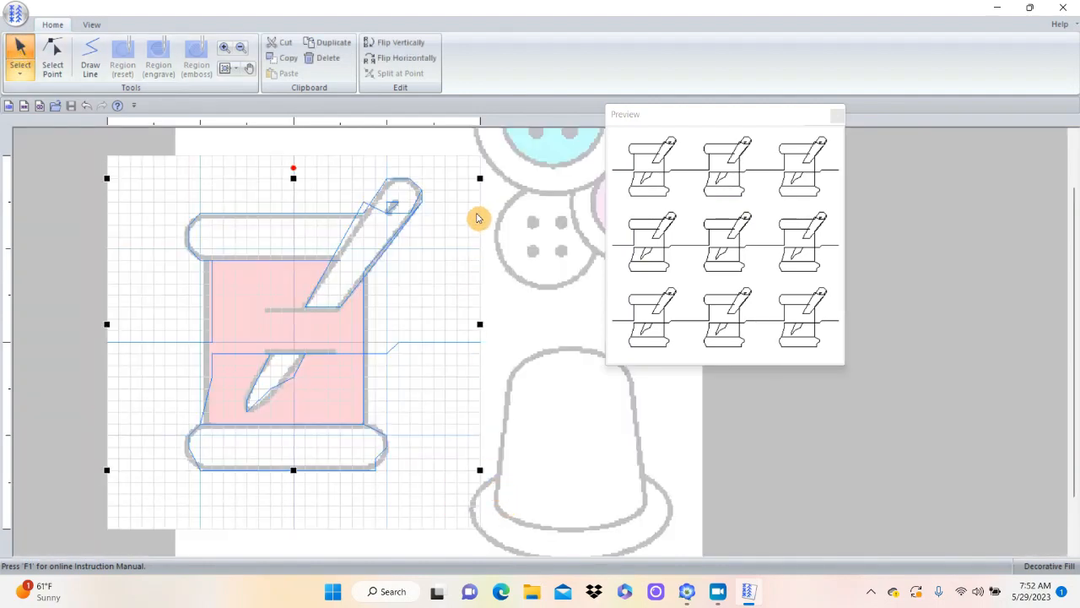
drag(479, 176, 372, 291)
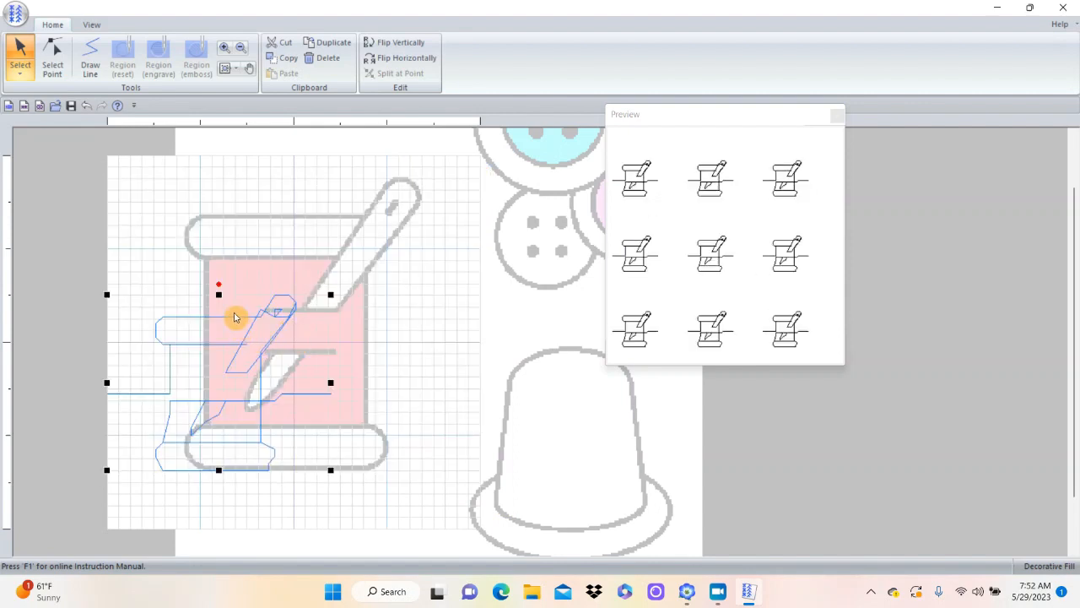
drag(231, 308, 247, 221)
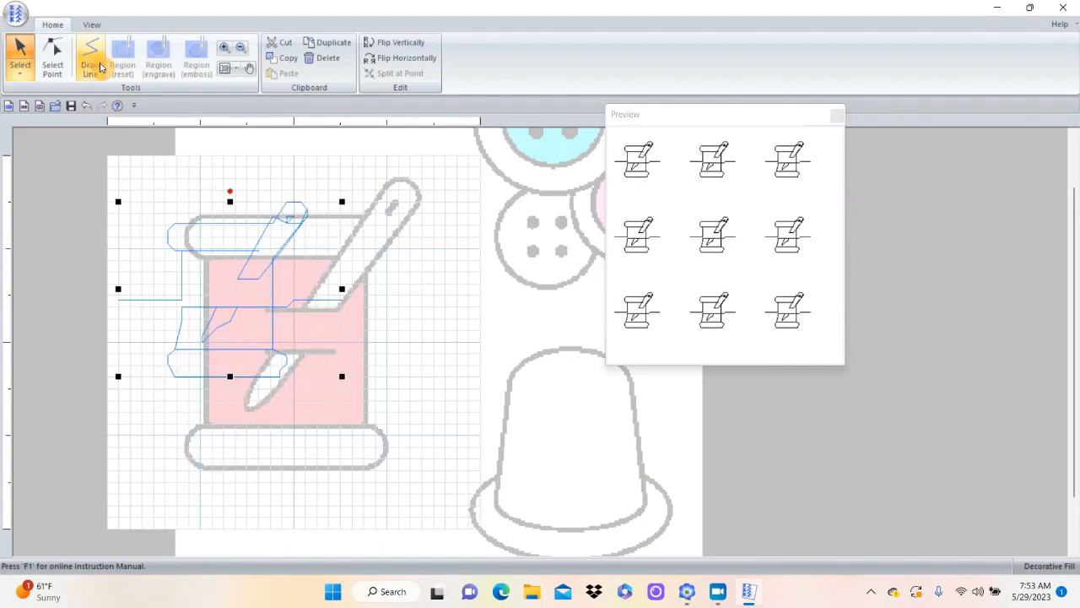
- Fade the template image out completely and rotate the spool line clockwise so it sits diagonally
click(90, 26)
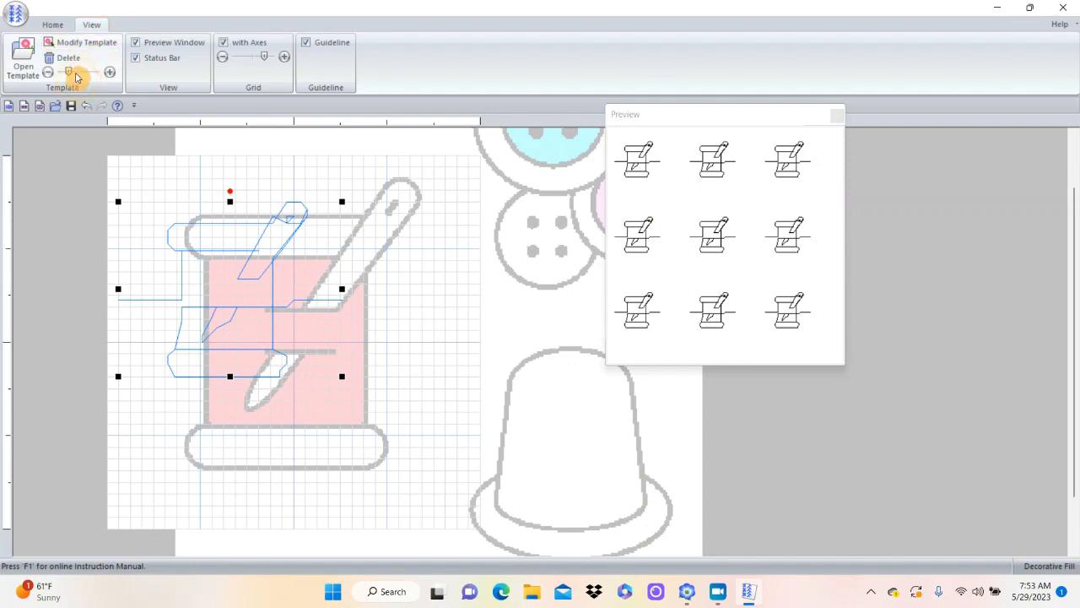
drag(71, 77, 59, 79)
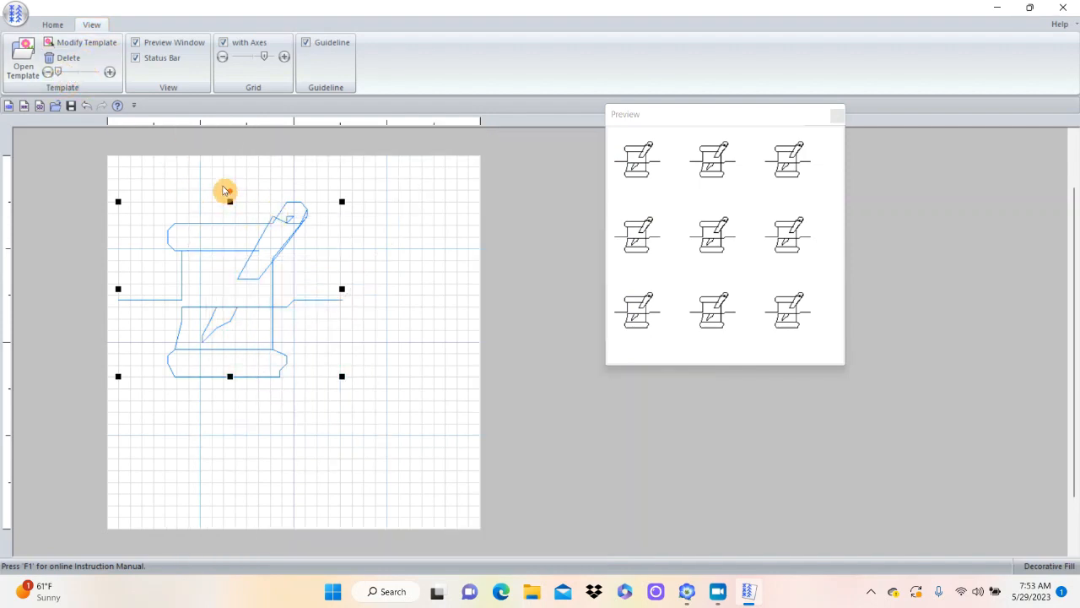
drag(231, 193, 284, 210)
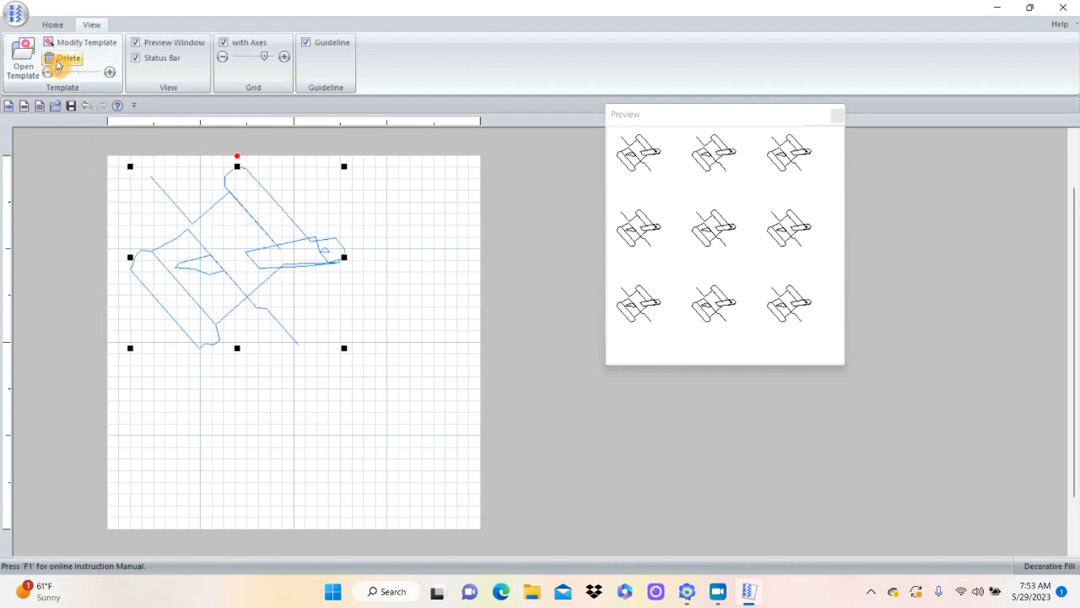
- Move the line's start point to the middle of the pattern area's left edge and add two points bending the lead-in around the spool's upper left
click(52, 25)
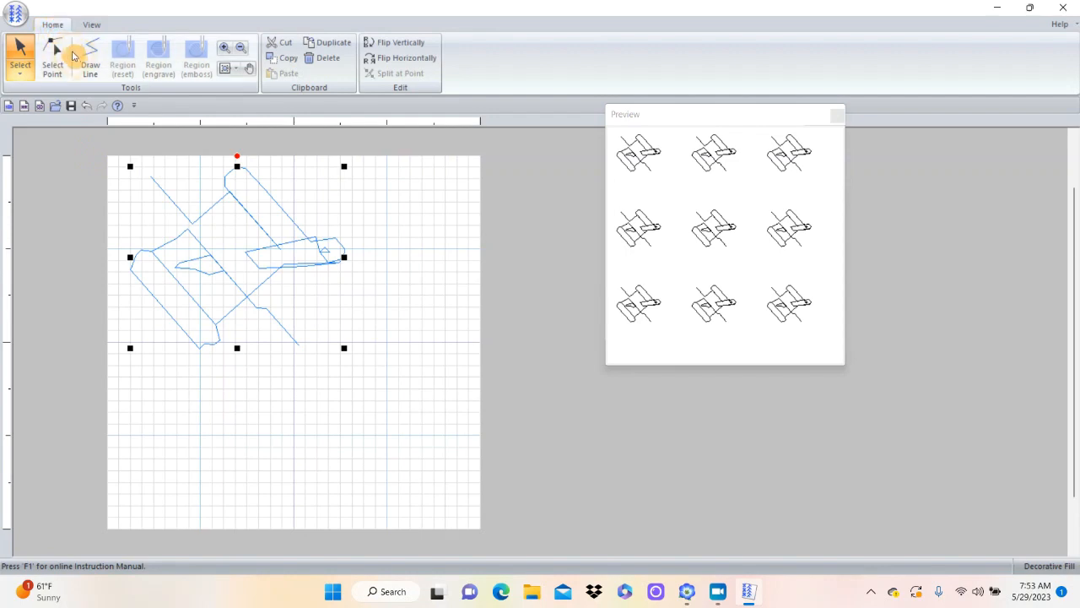
click(51, 65)
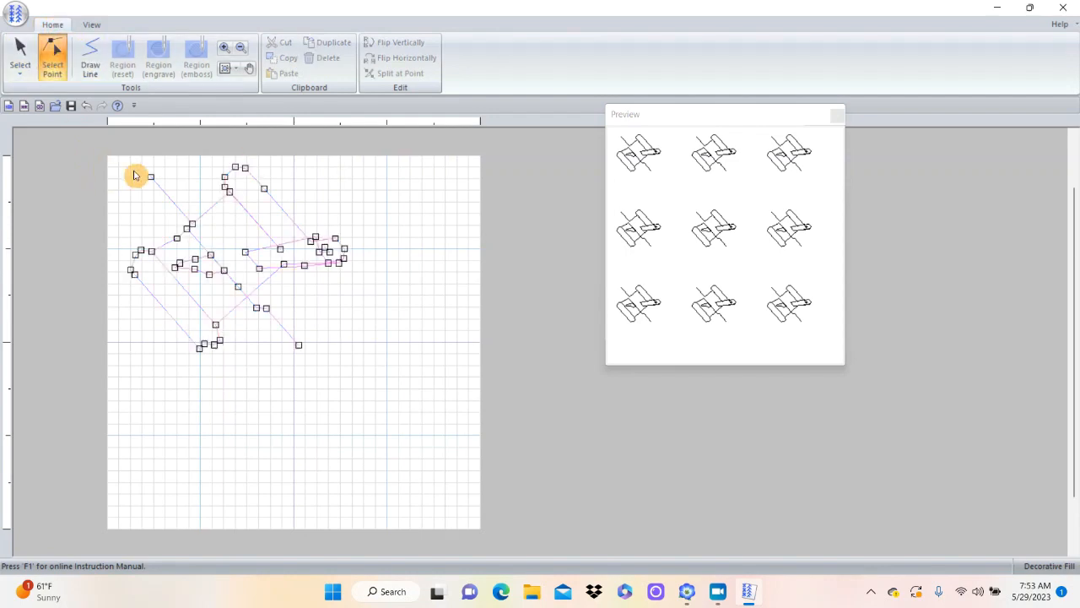
drag(151, 181, 108, 341)
click(156, 283)
click(156, 283)
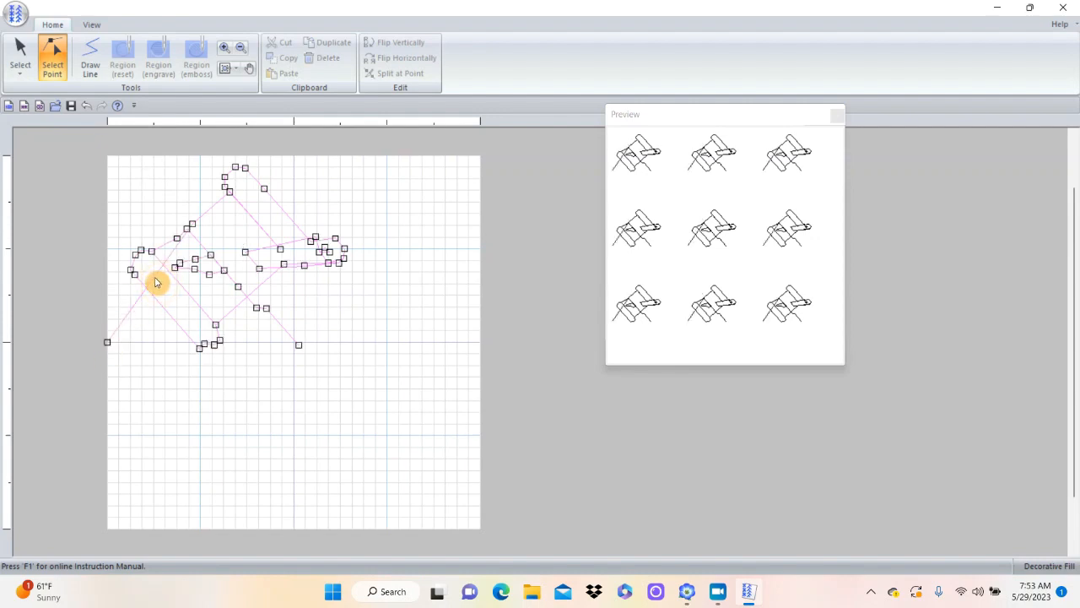
drag(154, 274, 176, 166)
click(155, 205)
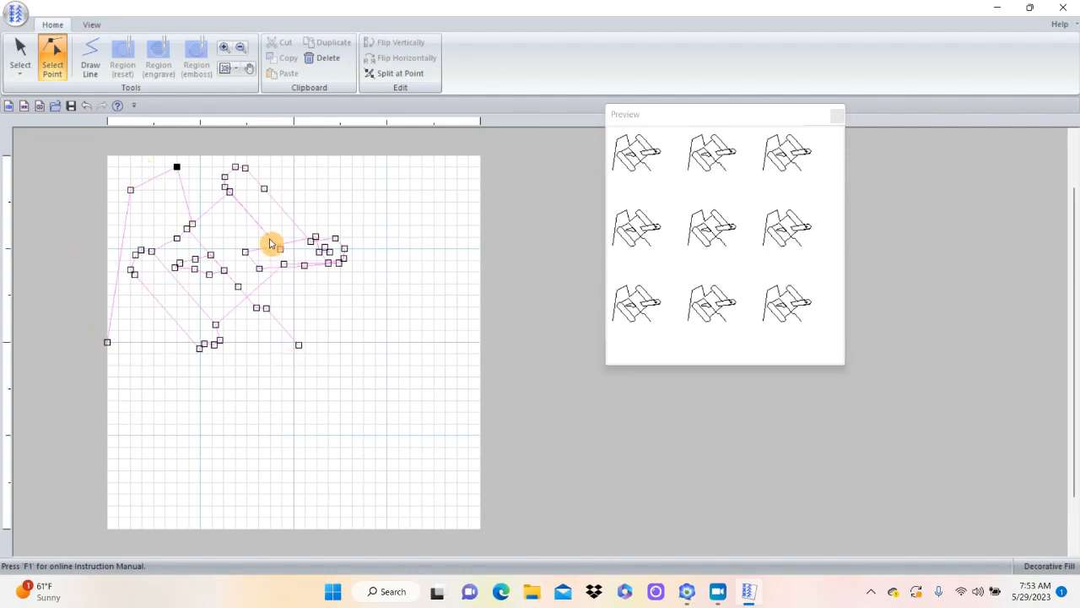
- Duplicate the spool line, place the copy in the lower right of the pattern area, and rotate it counterclockwise
click(21, 55)
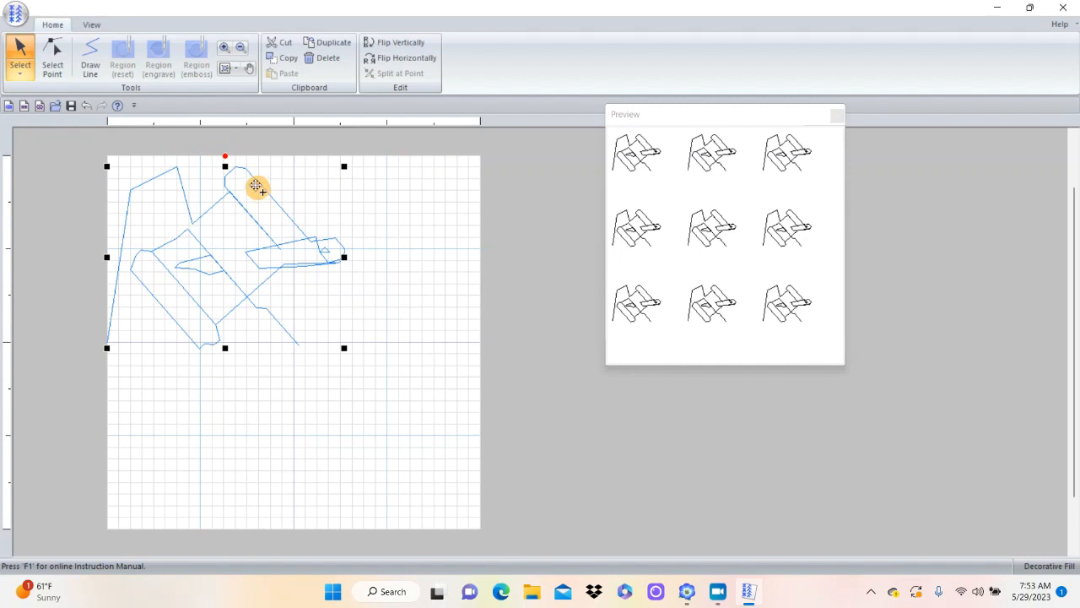
key(ctrl+d)
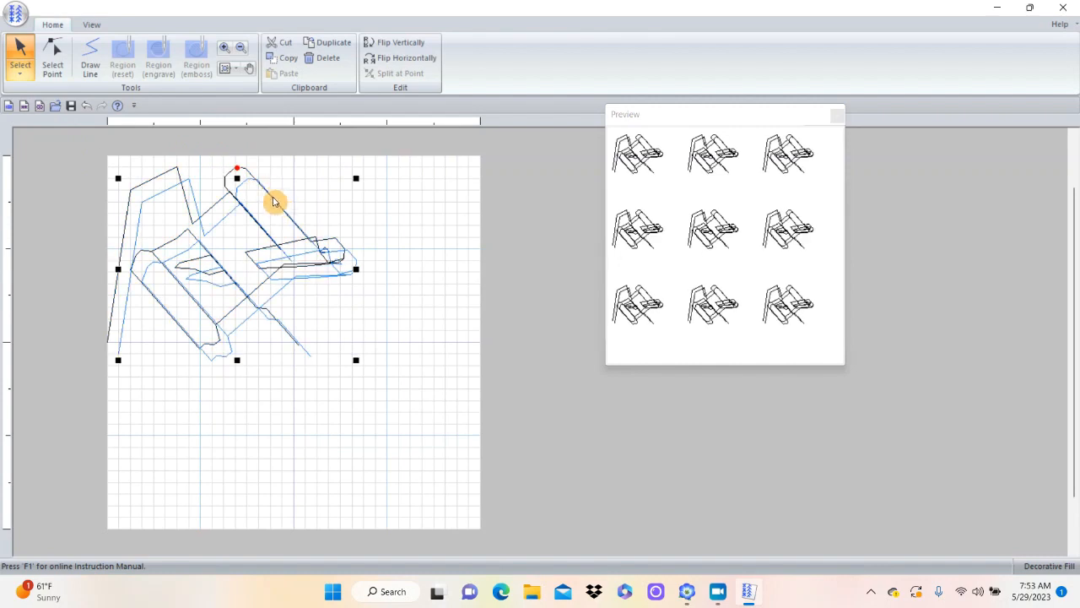
click(312, 333)
drag(352, 360, 358, 367)
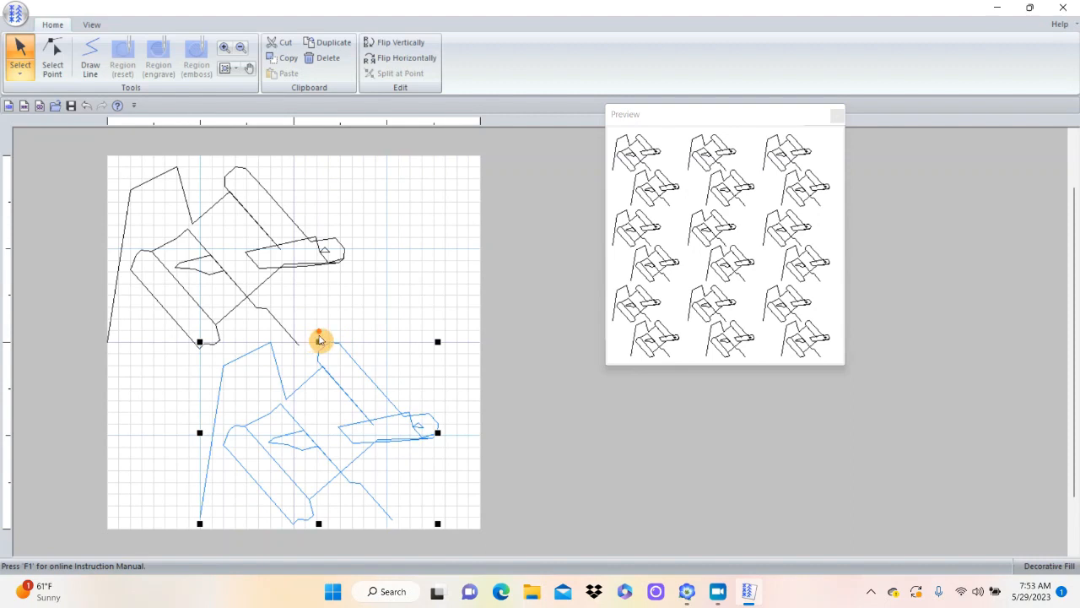
drag(315, 330, 239, 348)
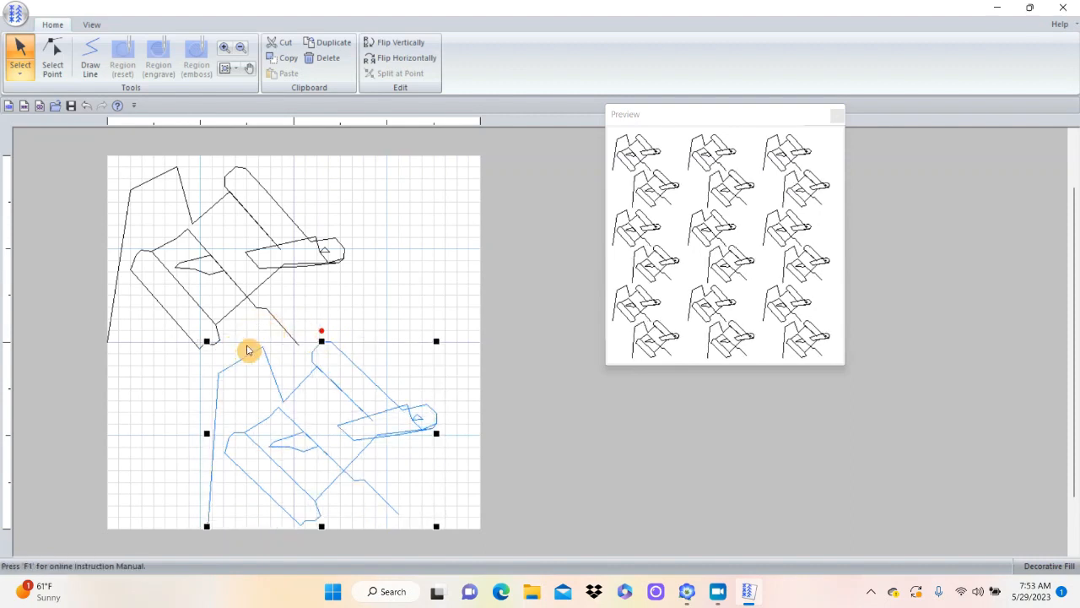
drag(347, 361, 371, 320)
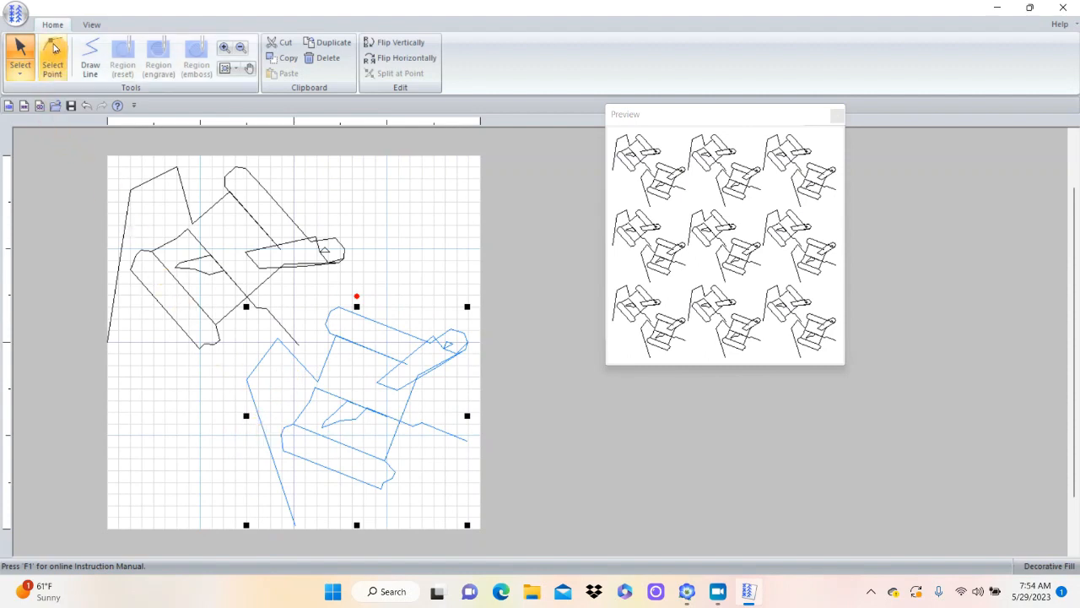
- Move the copy's start point to the centre of the pattern area and pull the nearby bend point of its lead-in downward
click(53, 52)
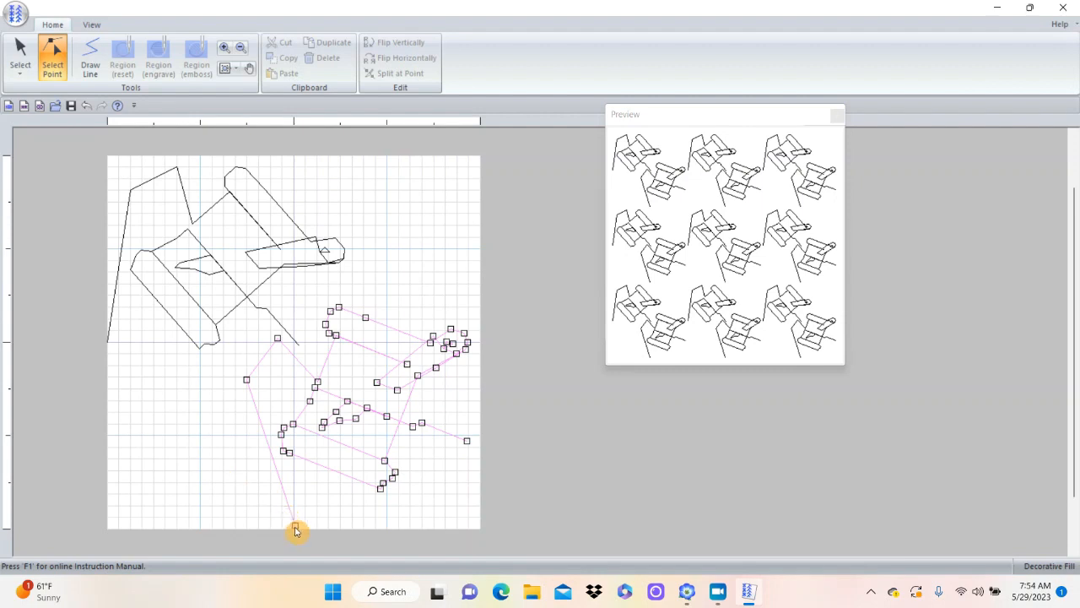
drag(297, 527, 247, 342)
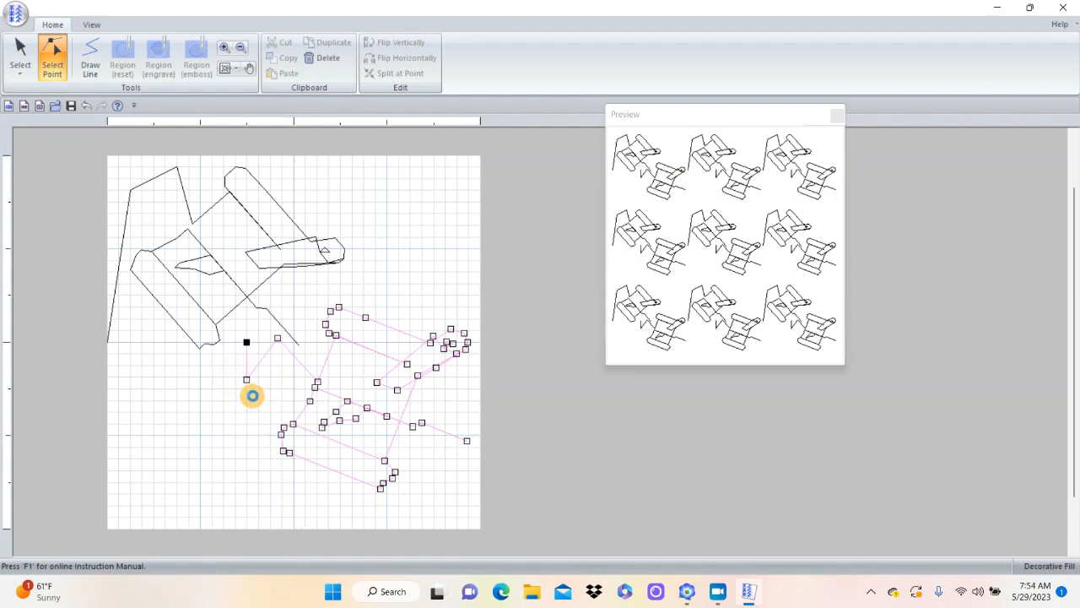
drag(286, 346, 280, 410)
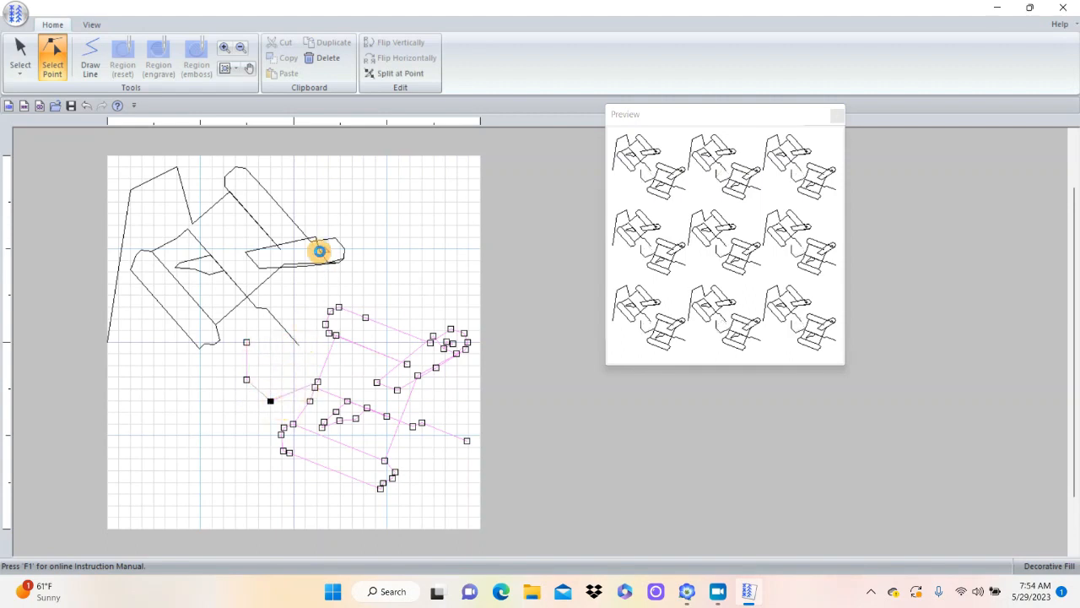
click(89, 24)
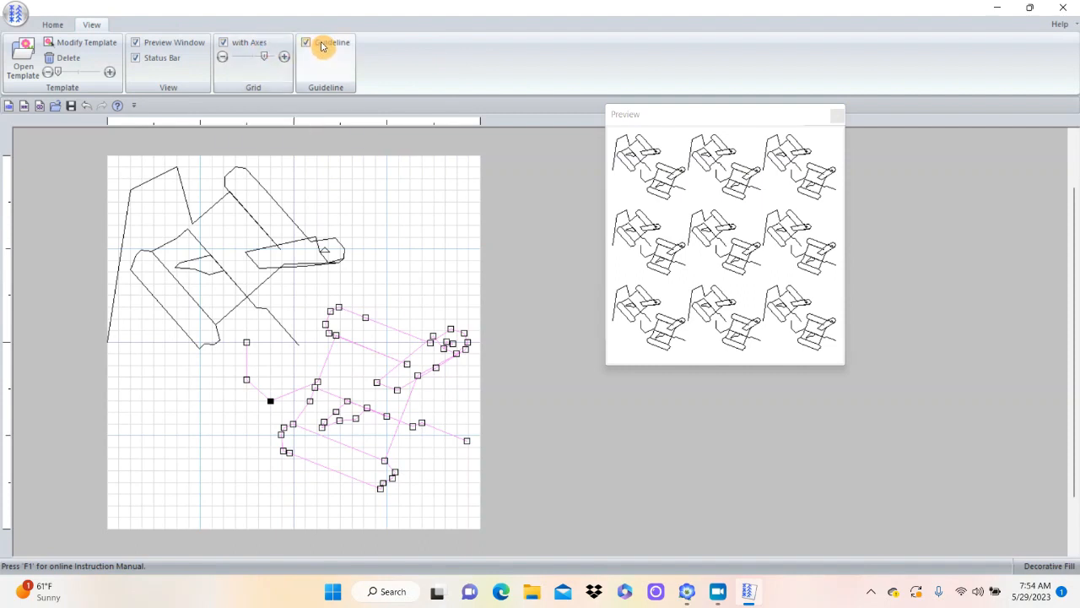
click(246, 343)
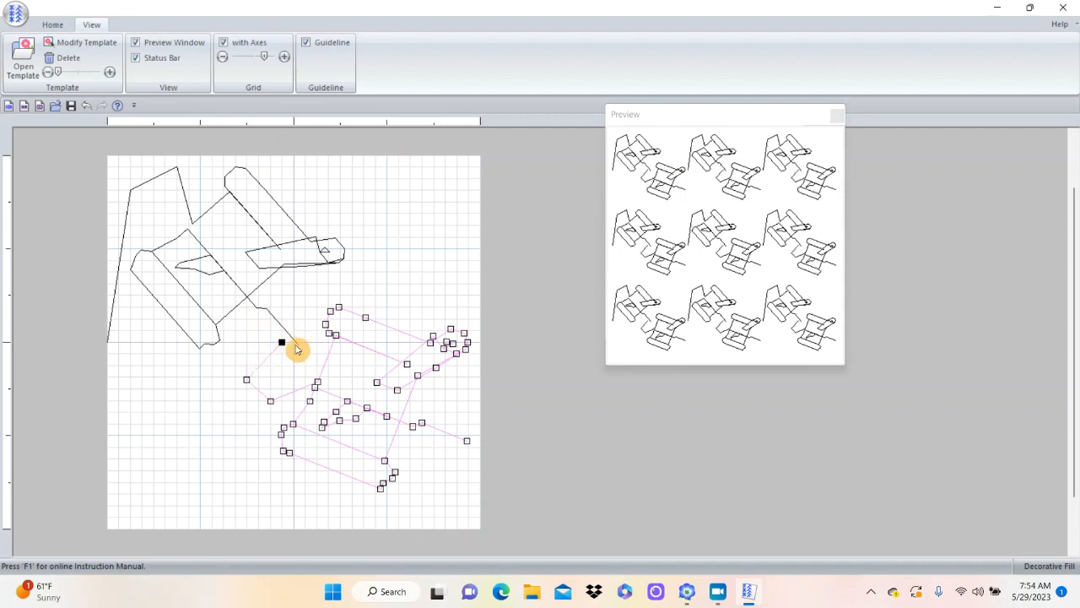
click(283, 346)
- Join the two spools by moving the first spool line's end point onto the copy's start point at the pattern area's centre
click(53, 23)
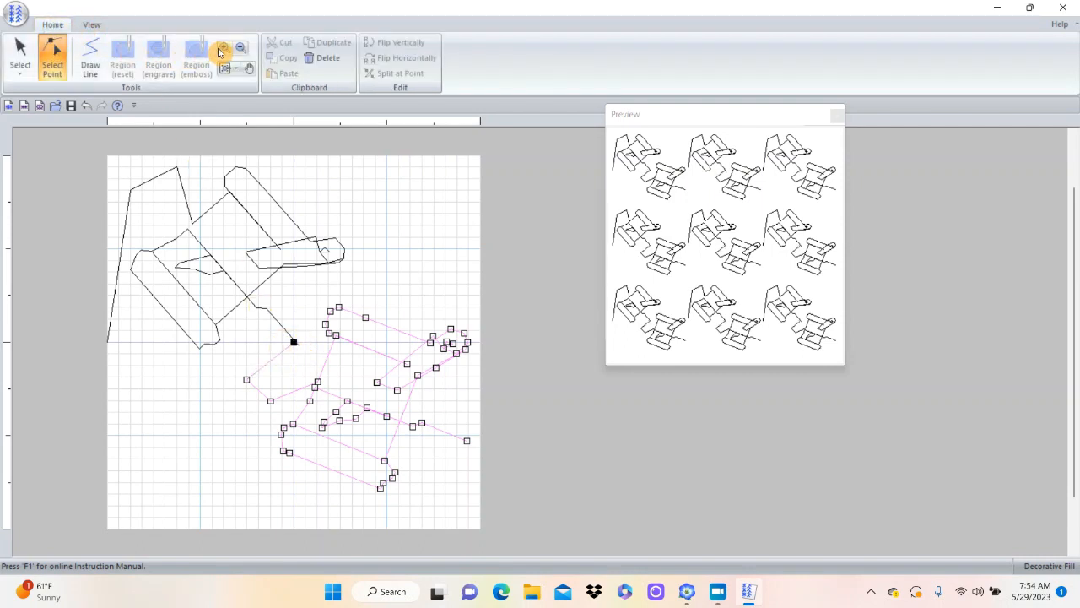
click(225, 48)
drag(231, 282, 354, 388)
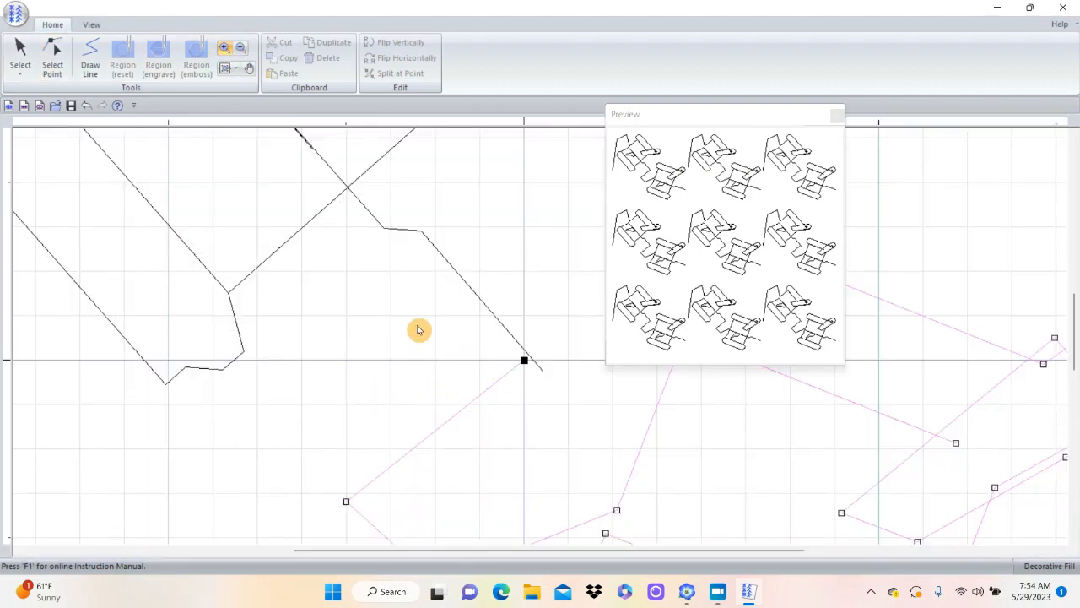
click(22, 50)
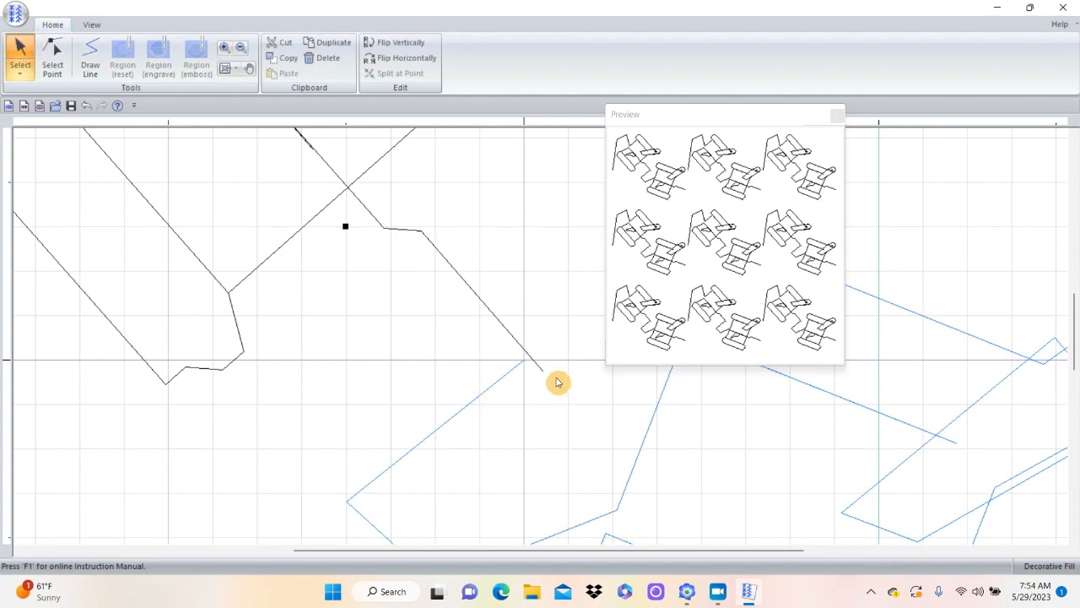
click(540, 373)
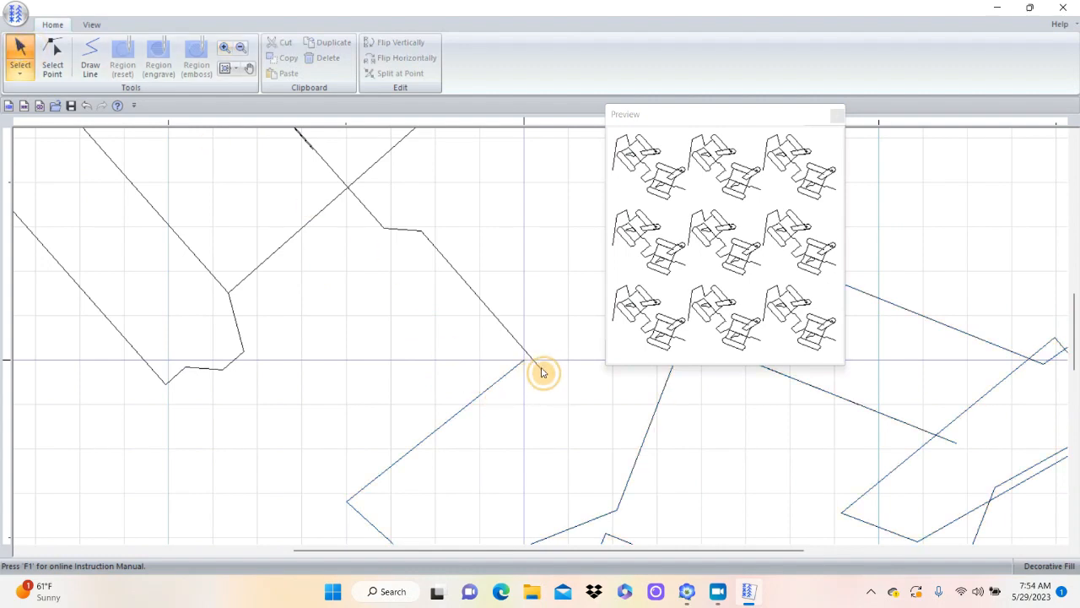
click(535, 367)
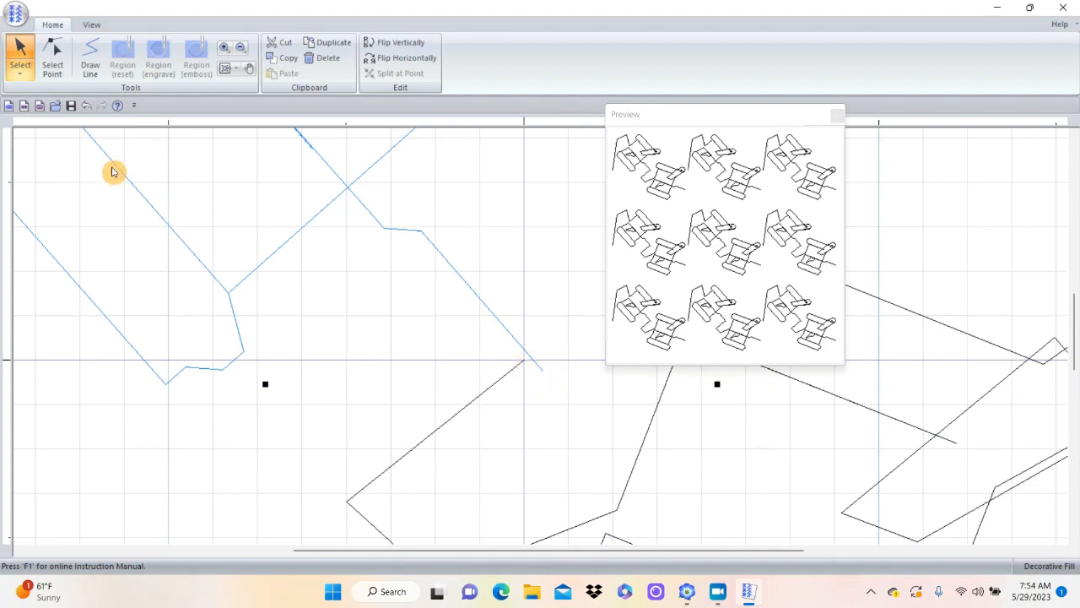
click(52, 59)
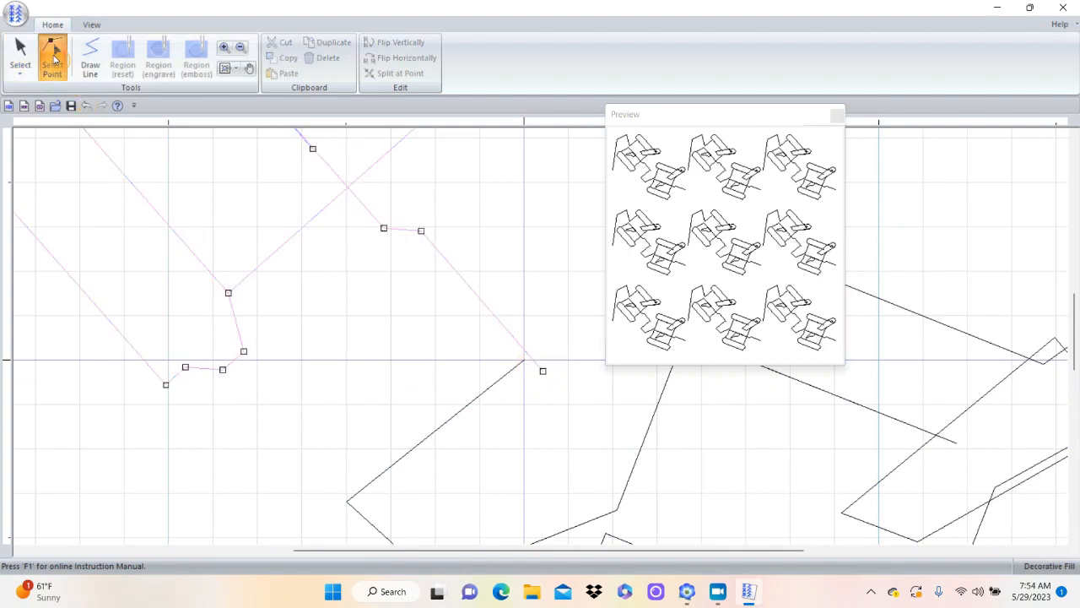
click(543, 370)
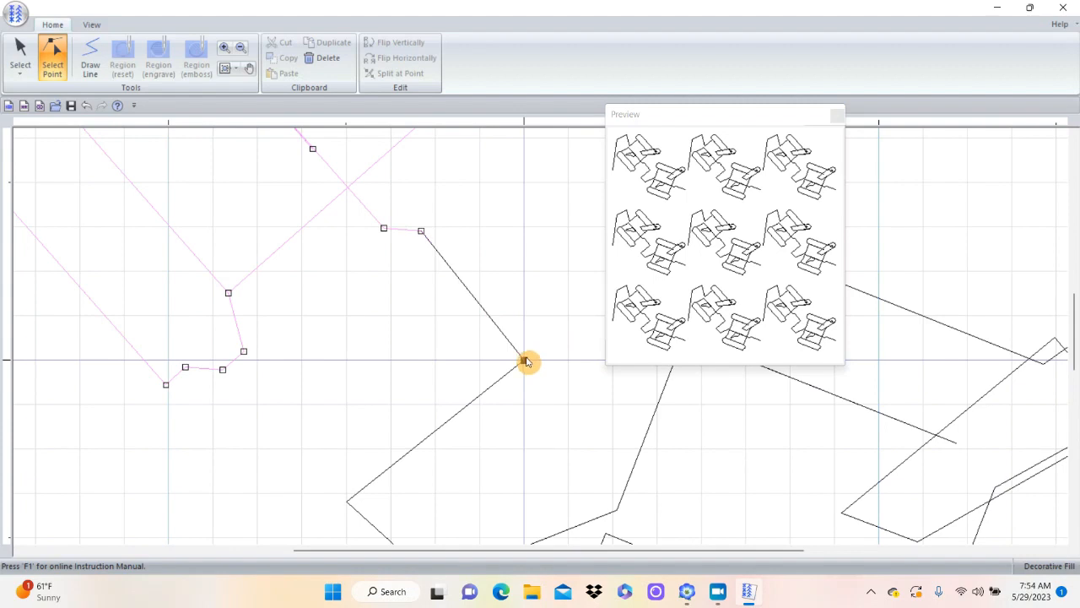
click(579, 391)
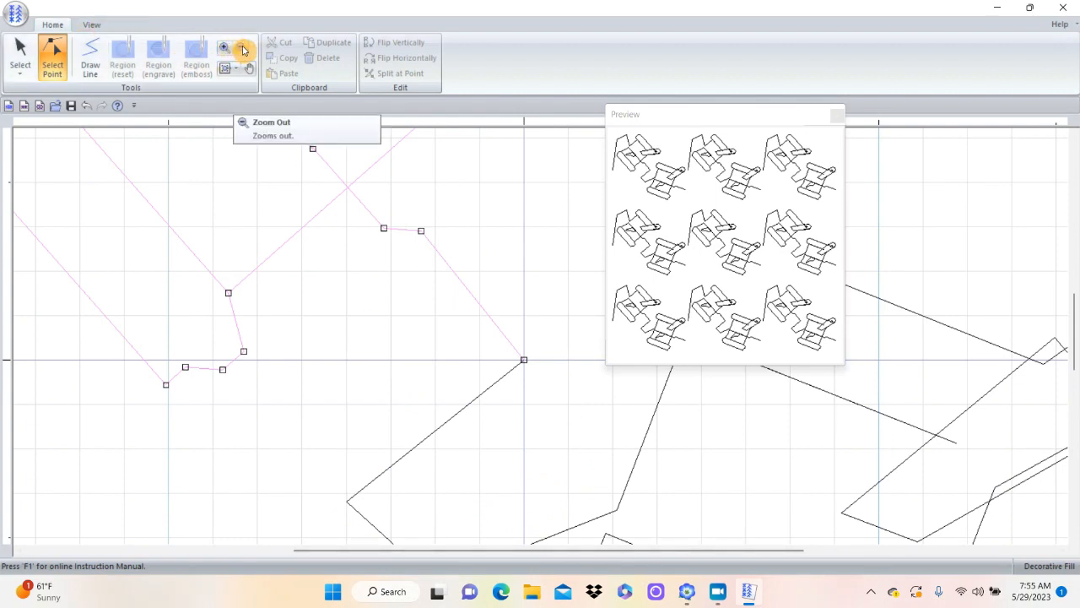
click(225, 69)
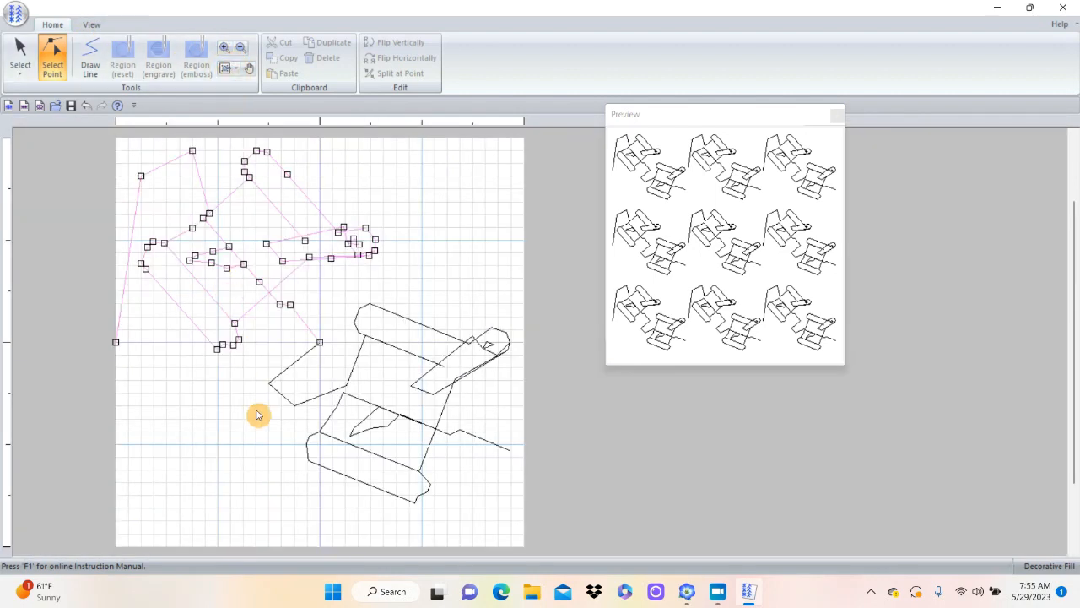
- Move the second spool line's end point to the middle of the pattern area's right edge
click(479, 441)
click(509, 451)
drag(524, 346, 523, 344)
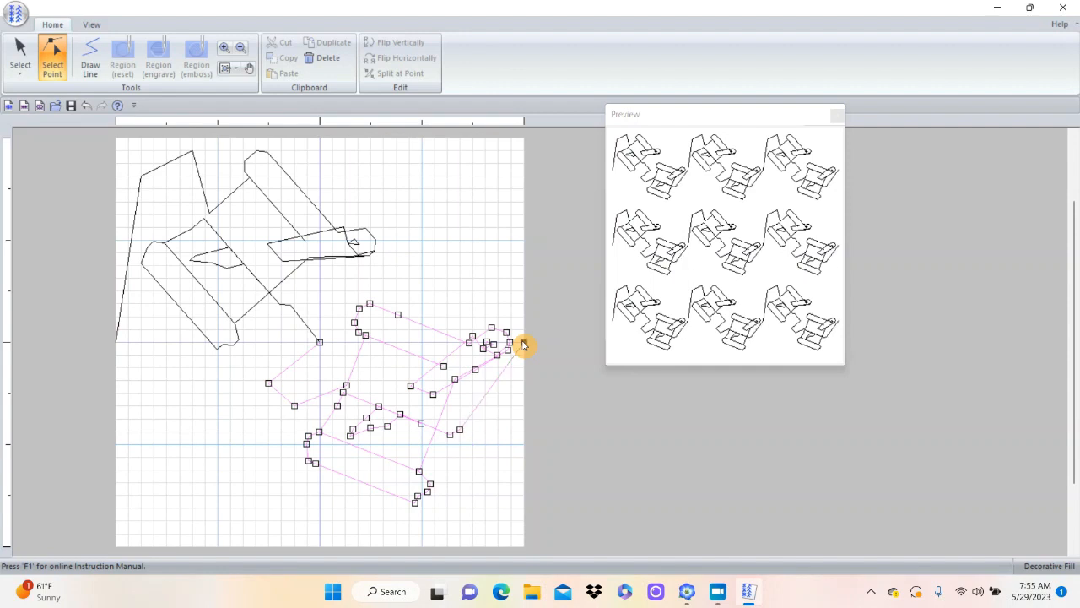
- Add a point on the second spool's lead-out and pull it down and outward so the line bends around the spool
click(485, 394)
key(Delete)
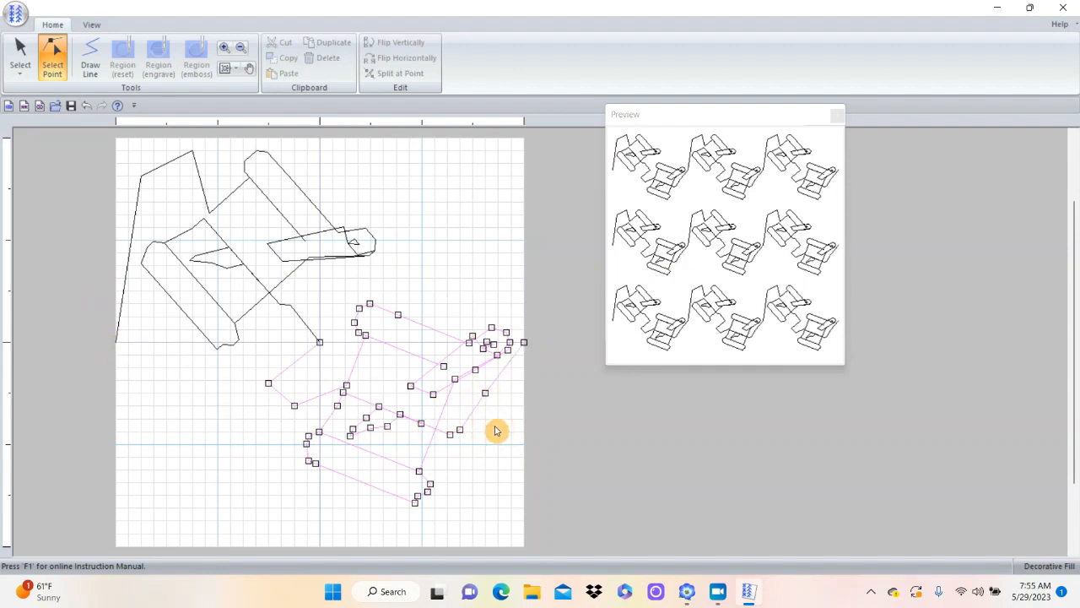
drag(487, 394, 498, 431)
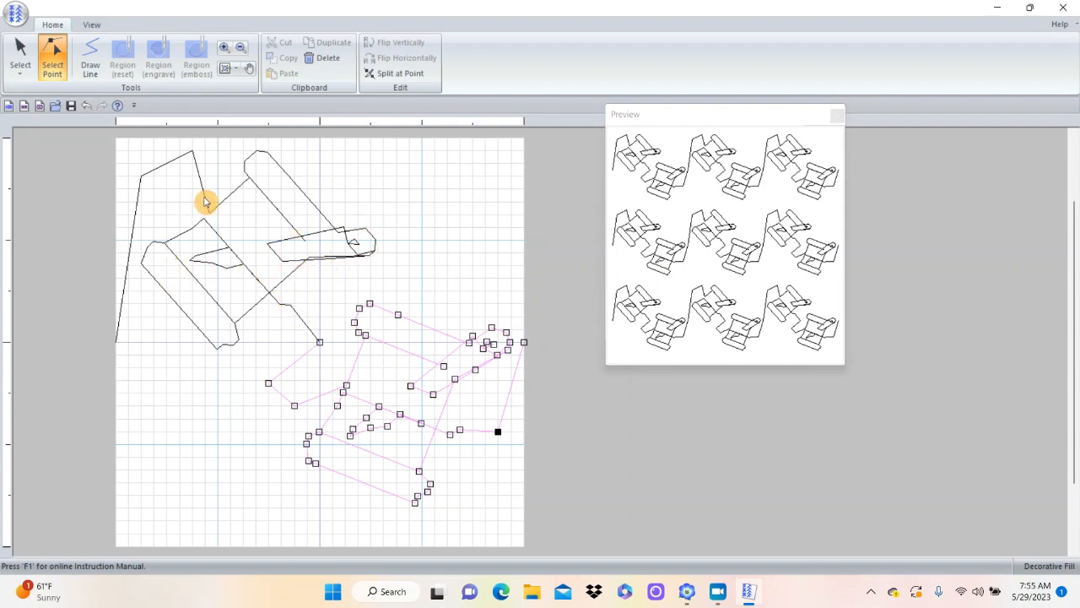
click(180, 493)
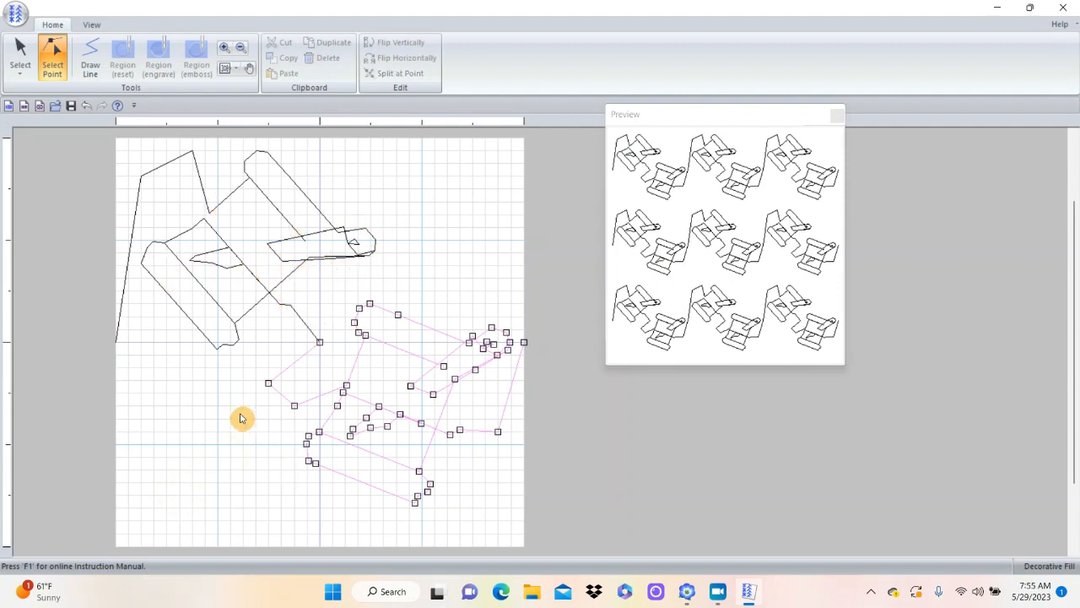
click(20, 56)
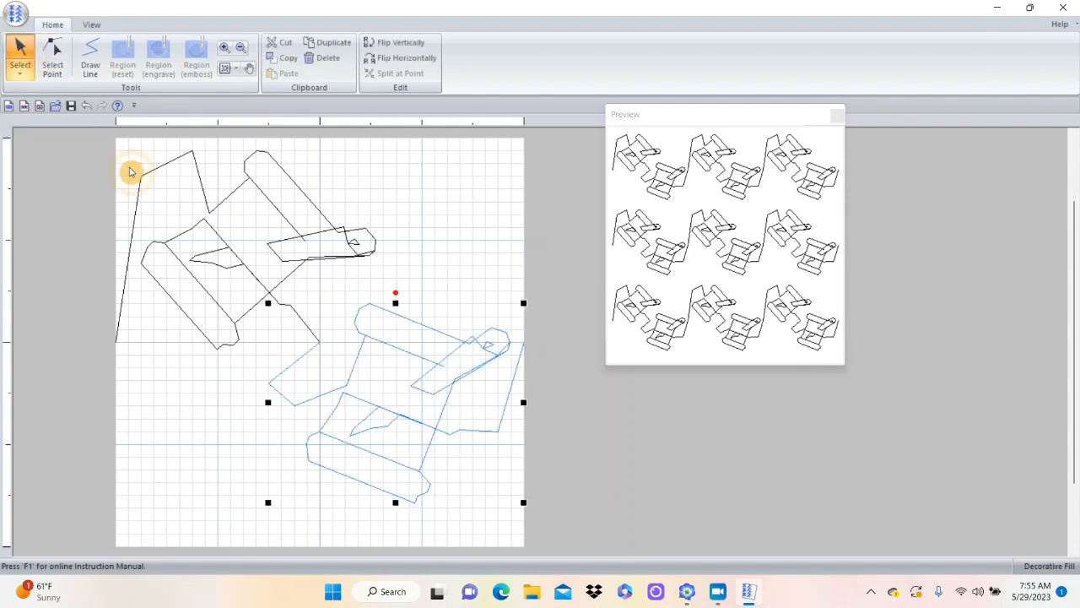
click(175, 338)
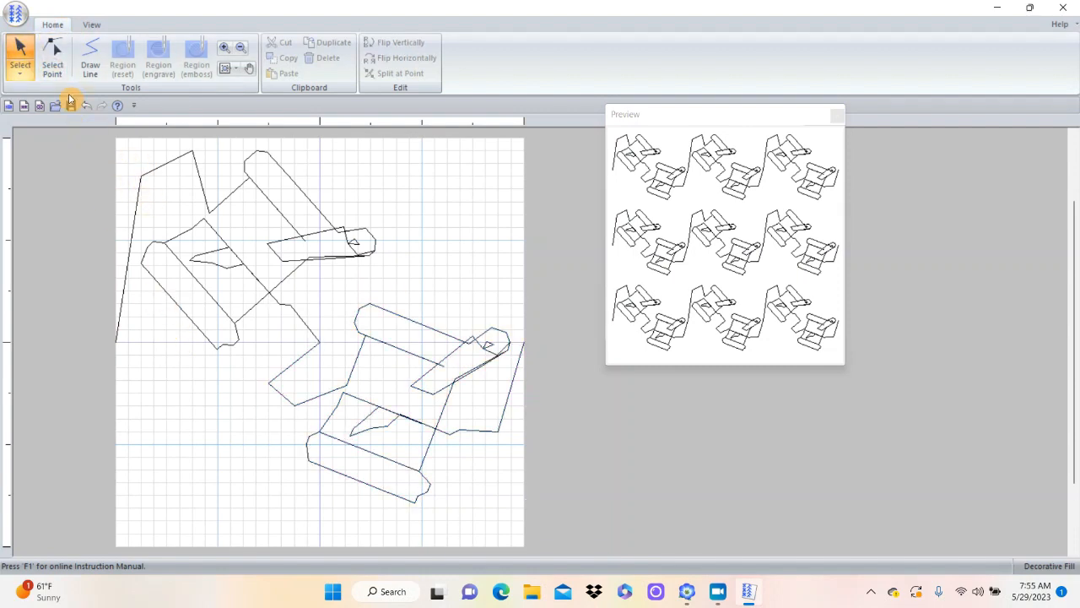
- Save the two-spool decorative fill as a new pattern named spool3 with a default size of 100.0 mm
click(8, 11)
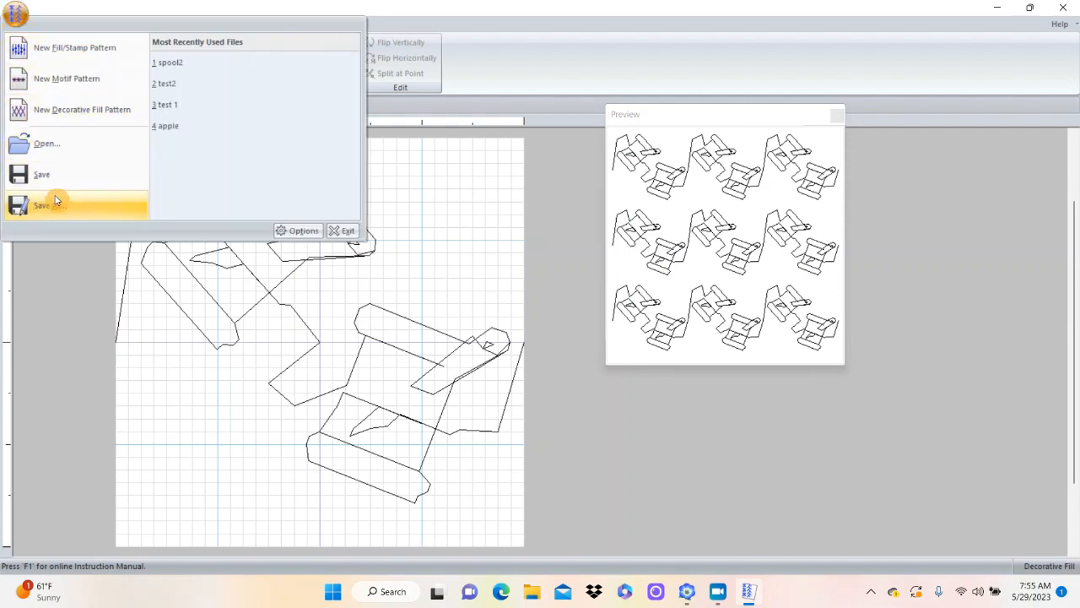
click(58, 210)
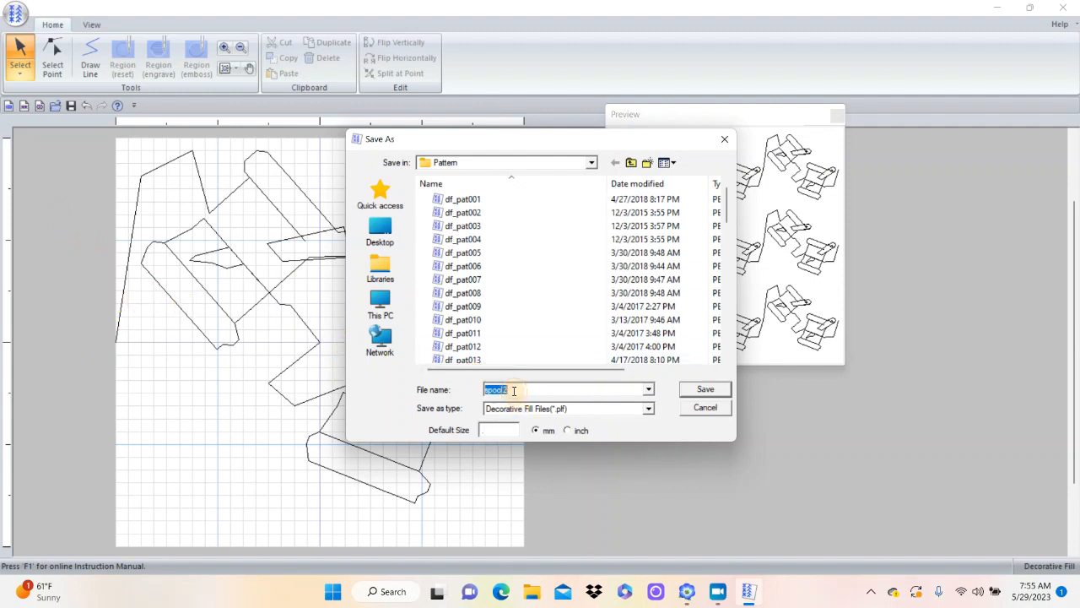
text(sp)
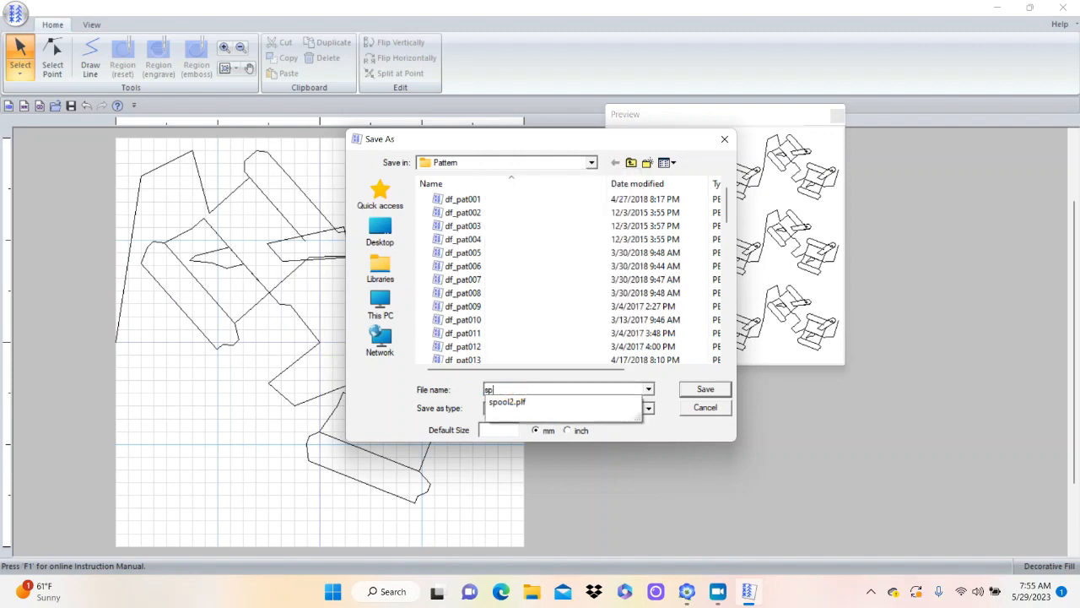
text(ool3)
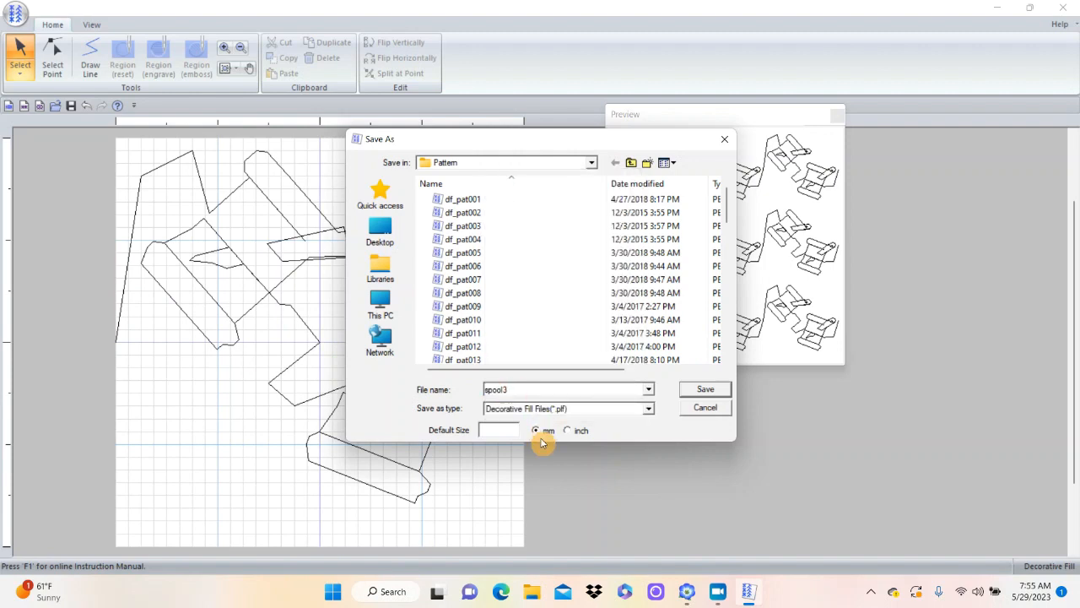
click(701, 389)
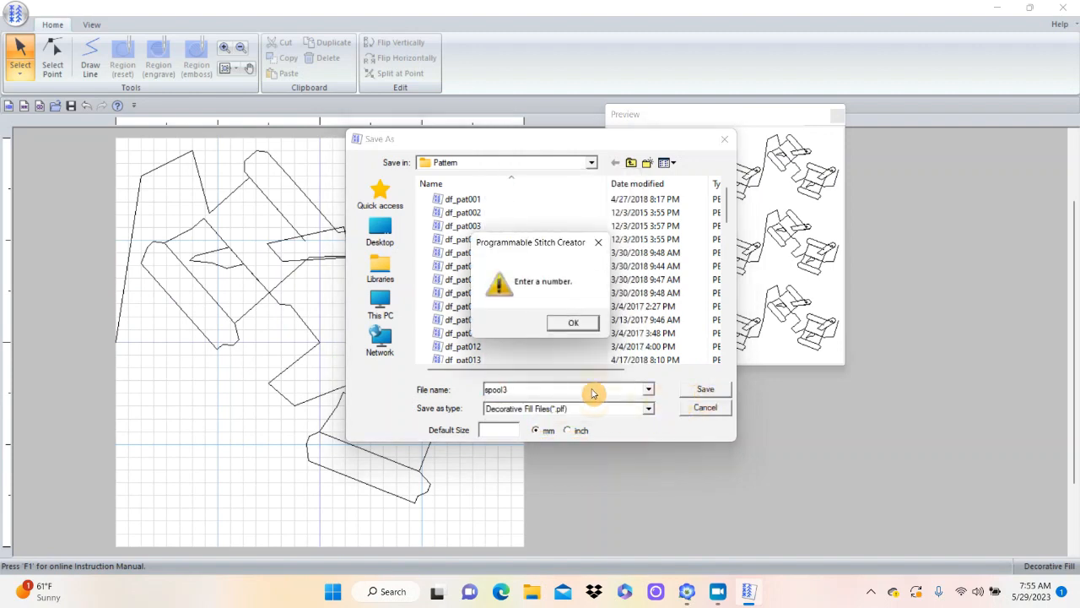
click(574, 321)
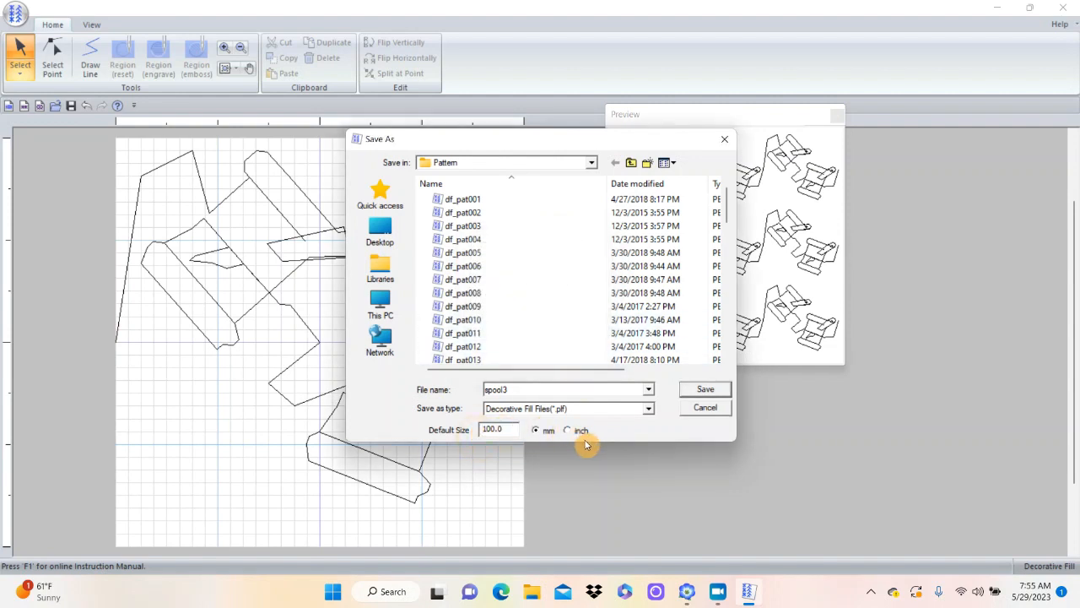
click(695, 390)
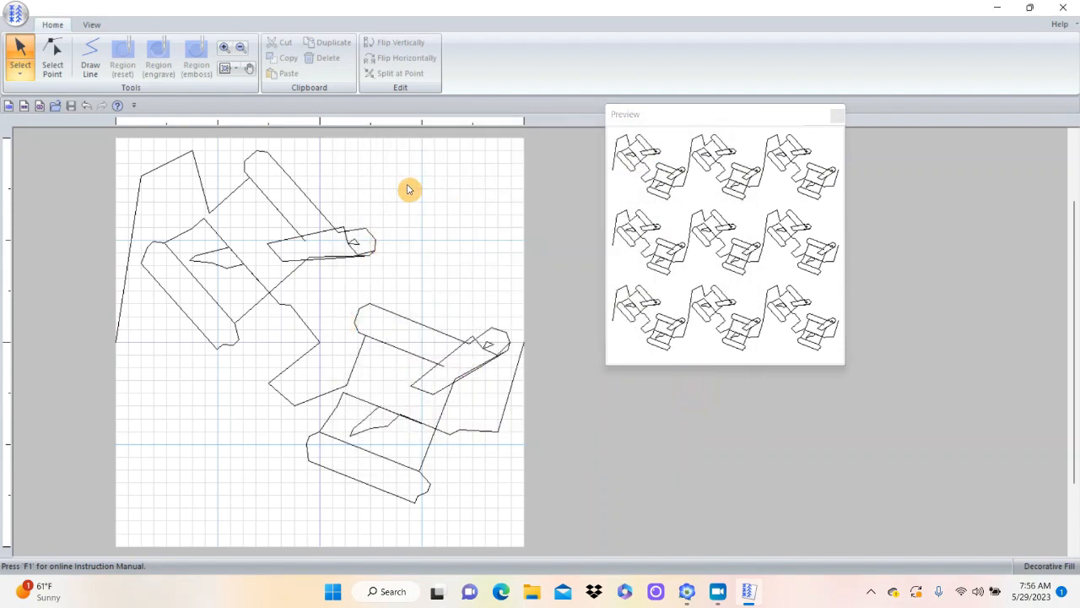
- Switch to PE-DESIGN 11 Layout & Editing and start a new design, discarding the changes to the untitled one
click(1000, 9)
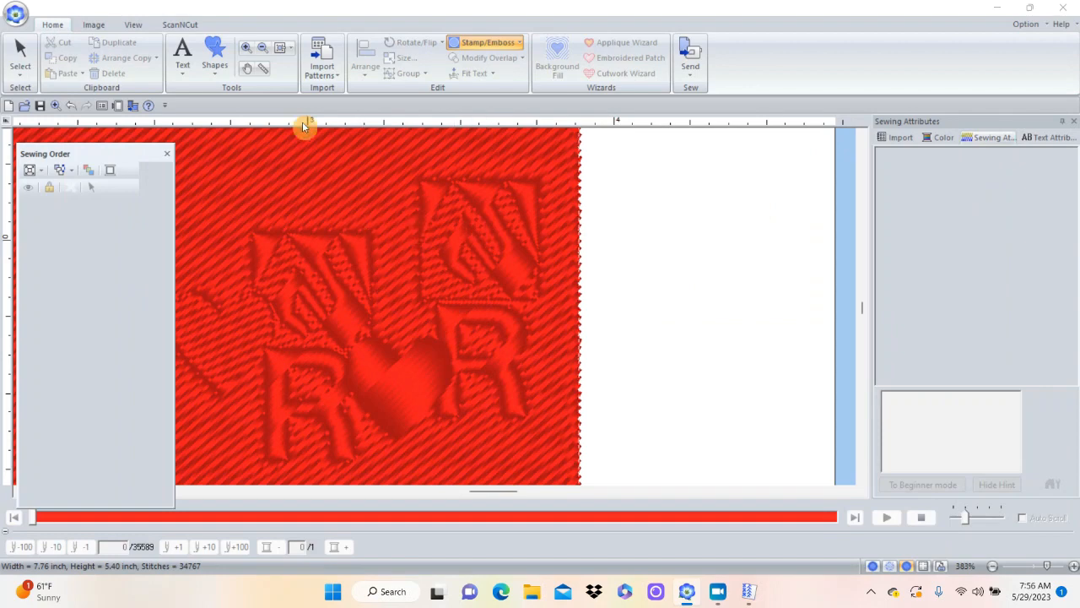
click(15, 14)
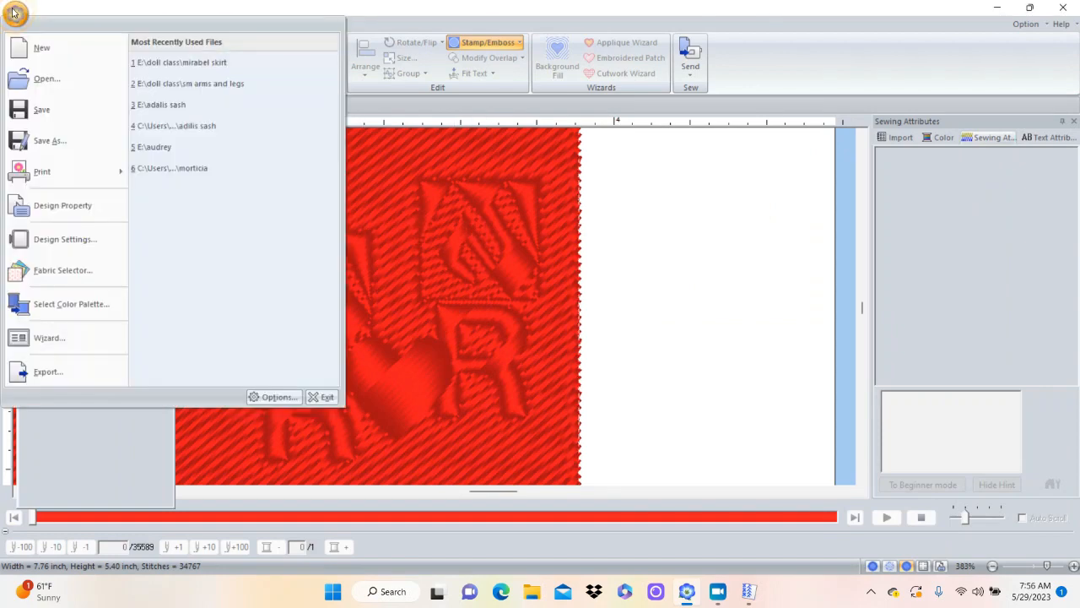
click(24, 59)
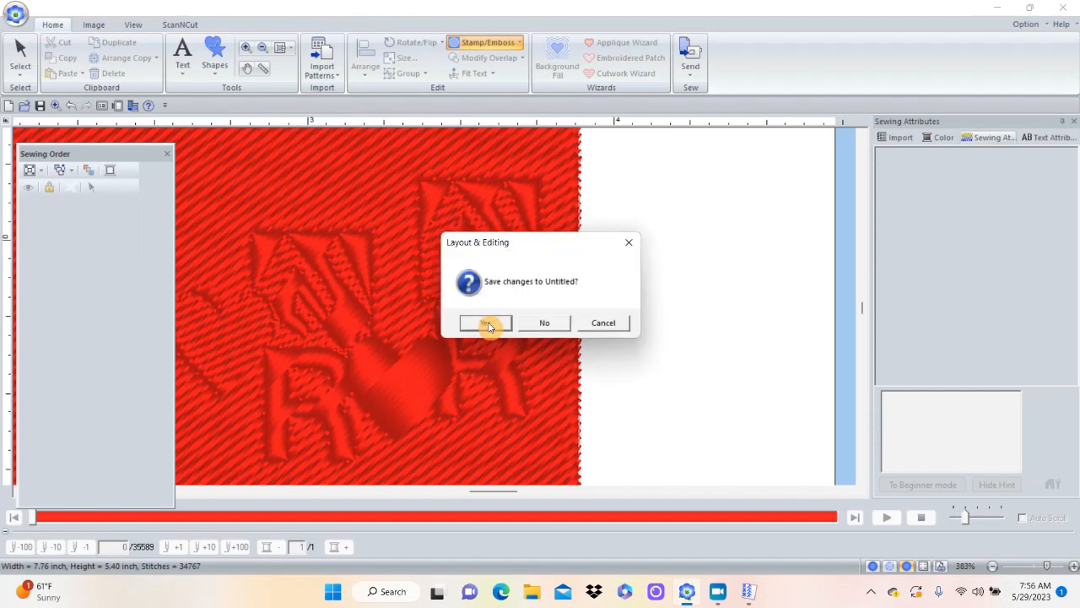
click(547, 323)
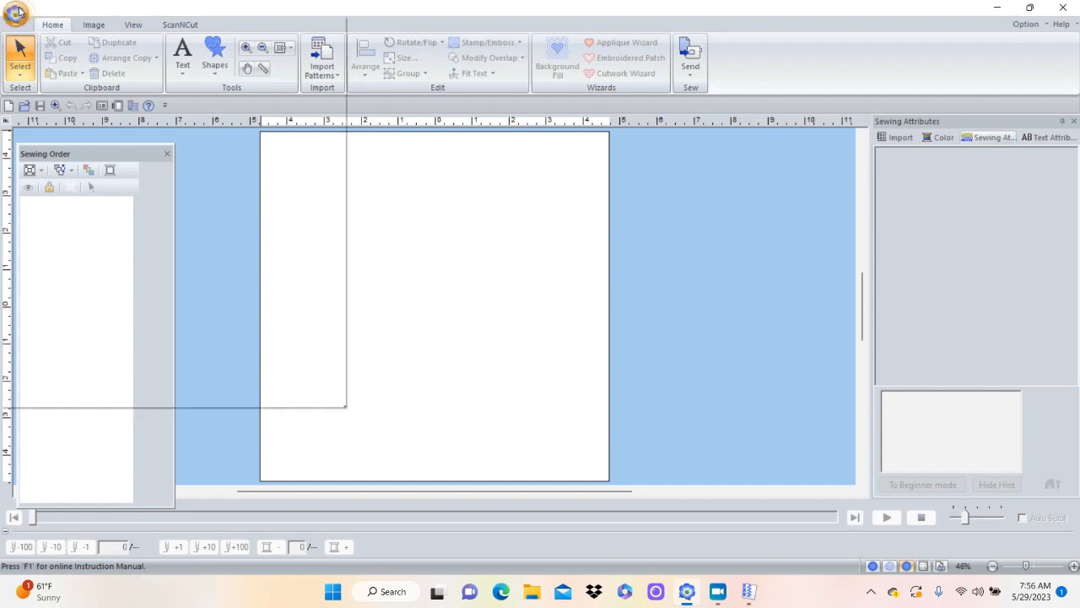
- Check the hoop size in the design settings without changing anything
click(17, 13)
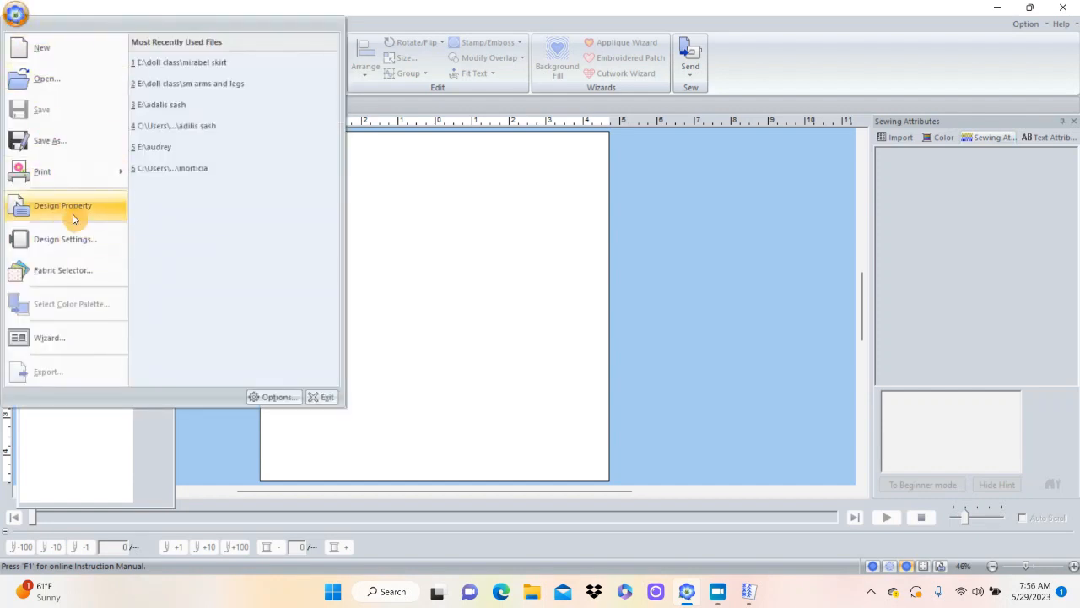
click(73, 240)
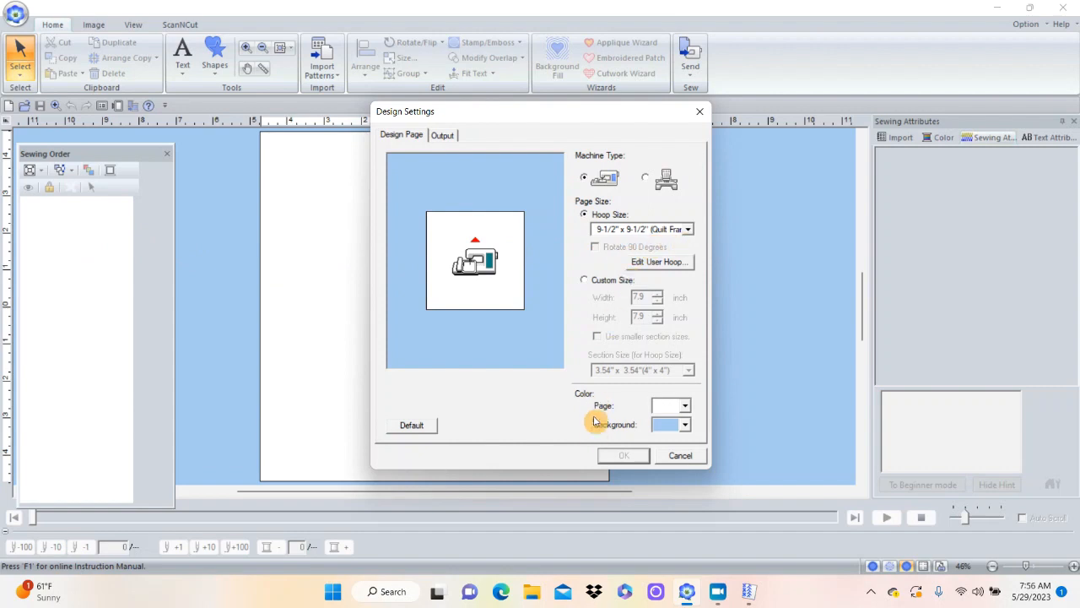
click(678, 456)
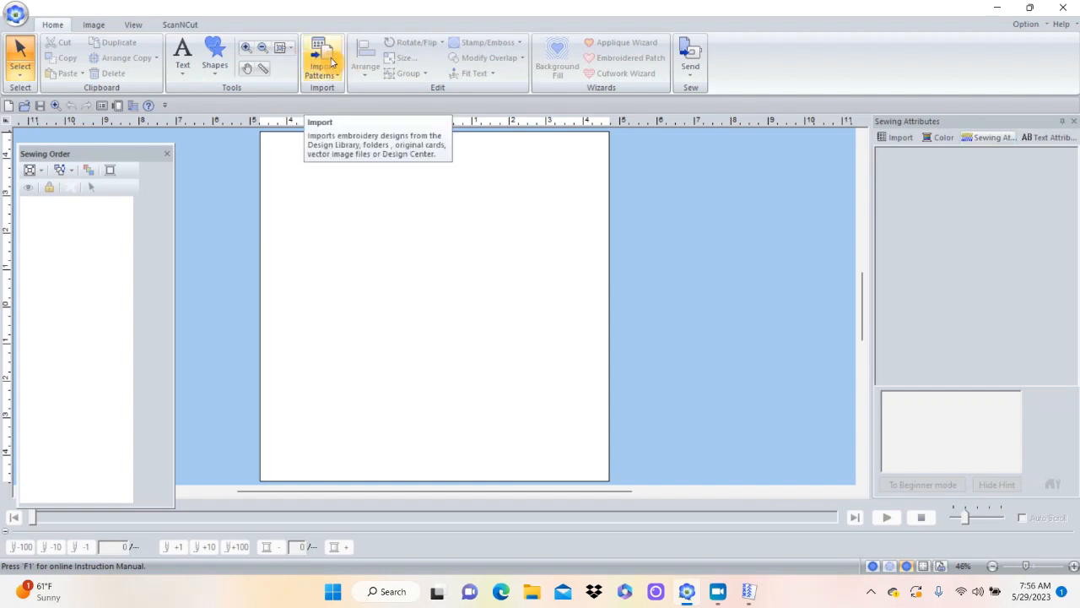
- Draw a six-pointed star about 3.33 inches wide and 3.65 inches high in the middle of the page
click(214, 46)
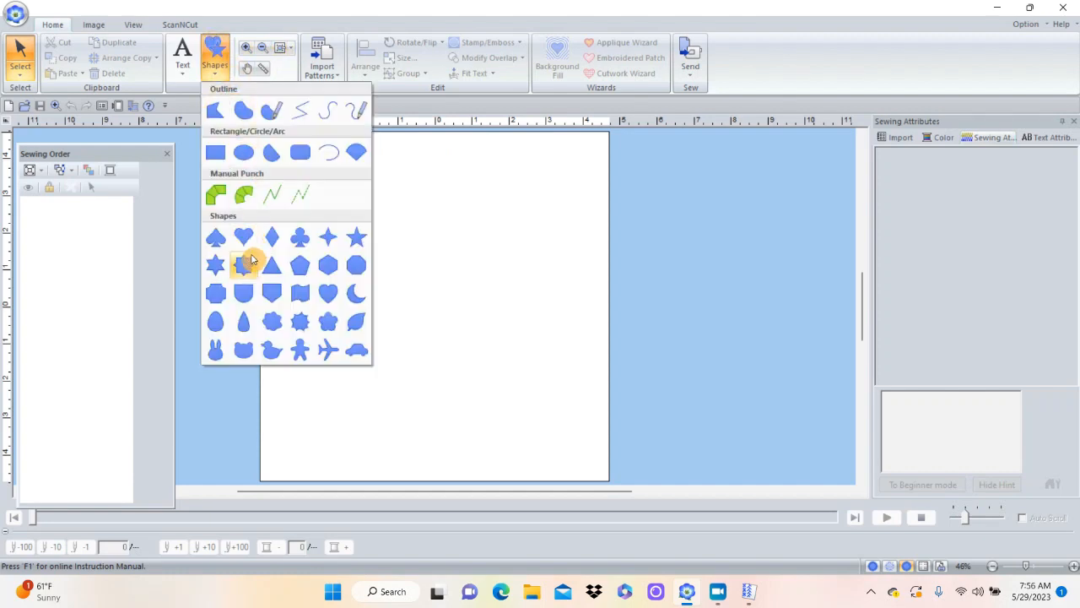
click(216, 266)
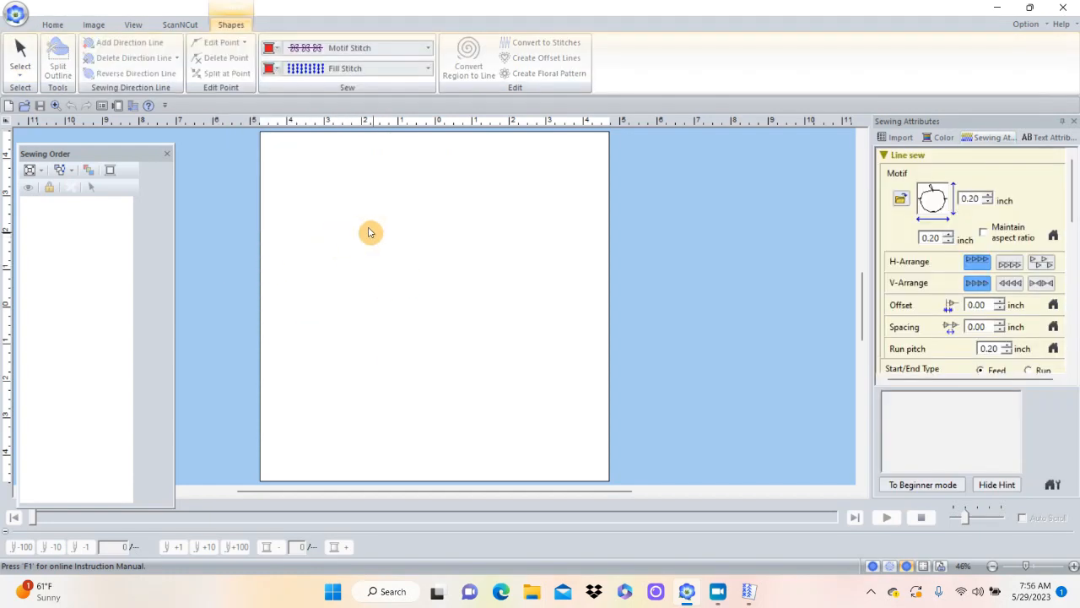
drag(461, 319, 492, 366)
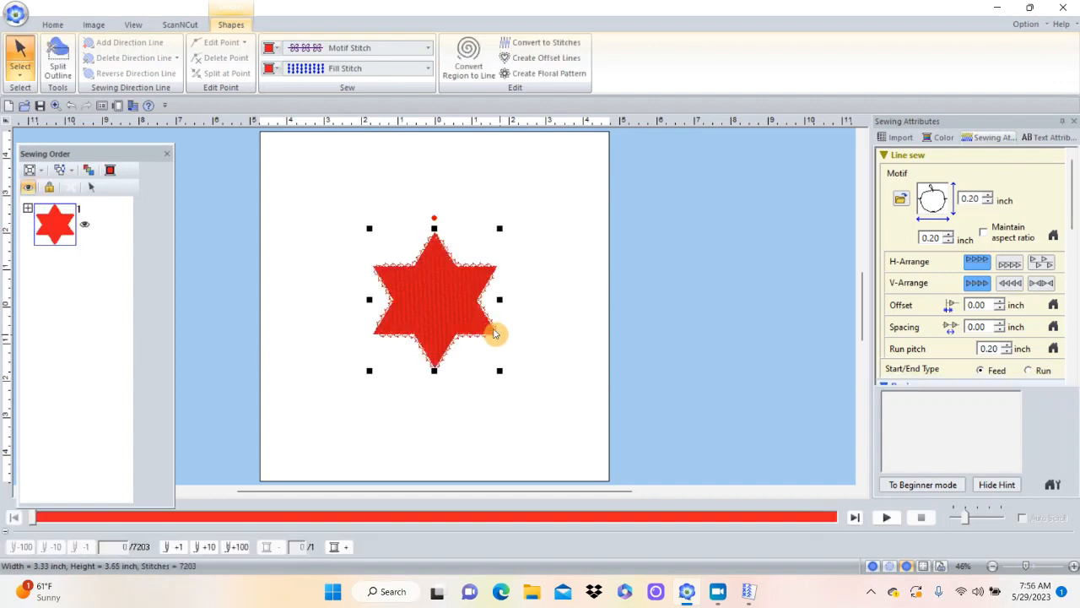
- Set both the star's outline and its region to not sewn
click(428, 48)
click(386, 66)
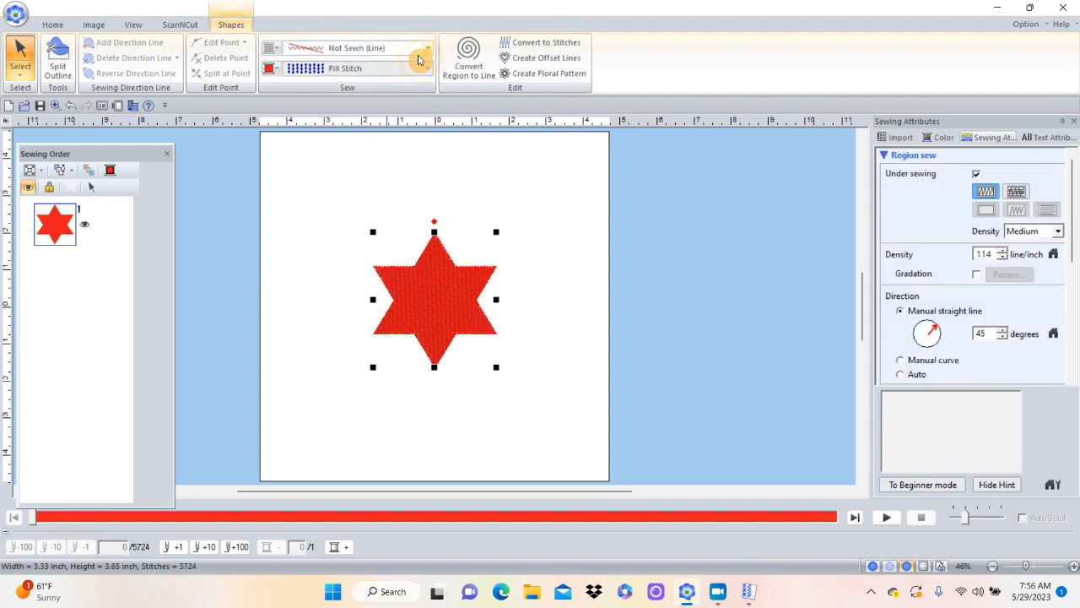
click(401, 68)
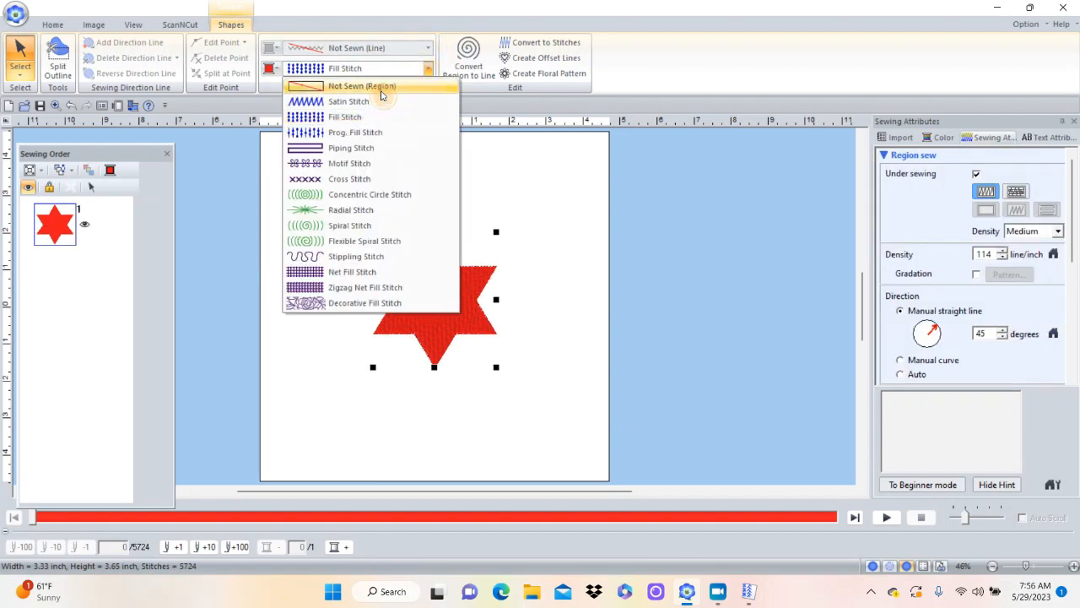
click(380, 87)
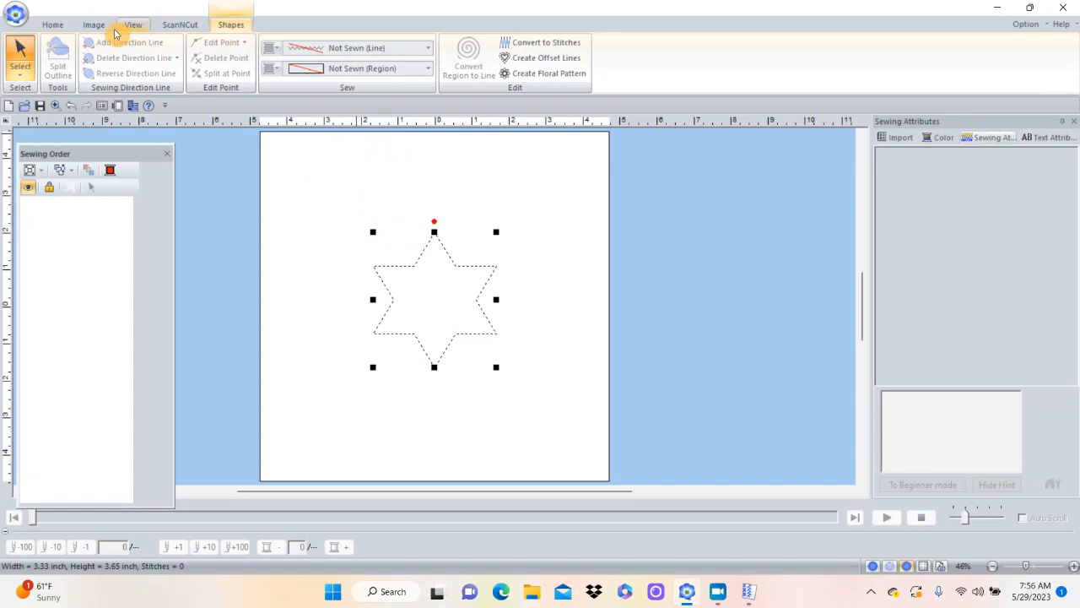
- Draw an unsewn rectangle about 9.25 by 9.32 inches around the star, nearly filling the page
click(52, 24)
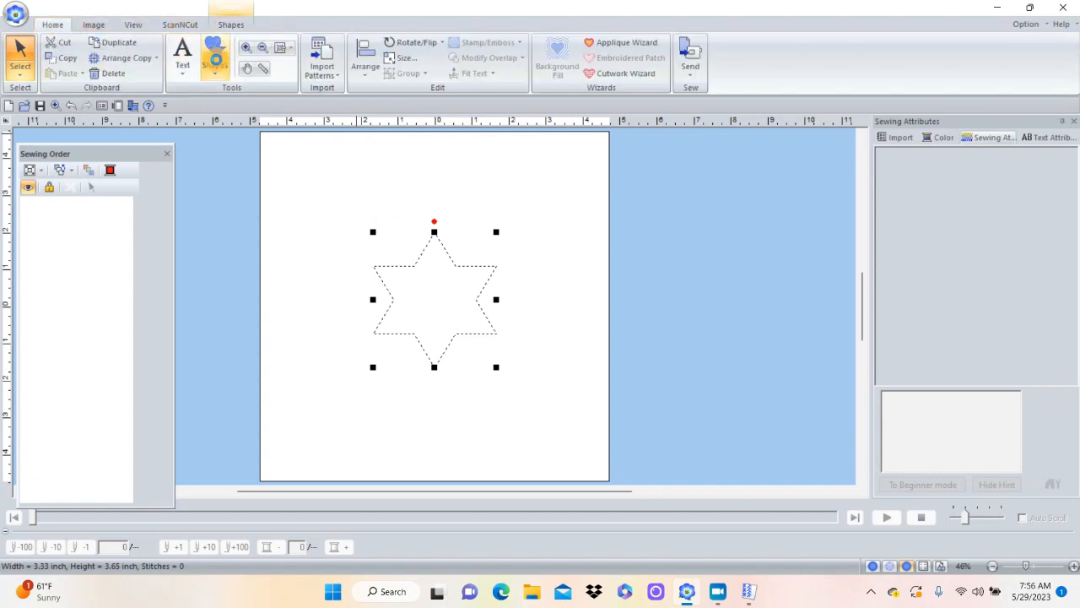
click(217, 65)
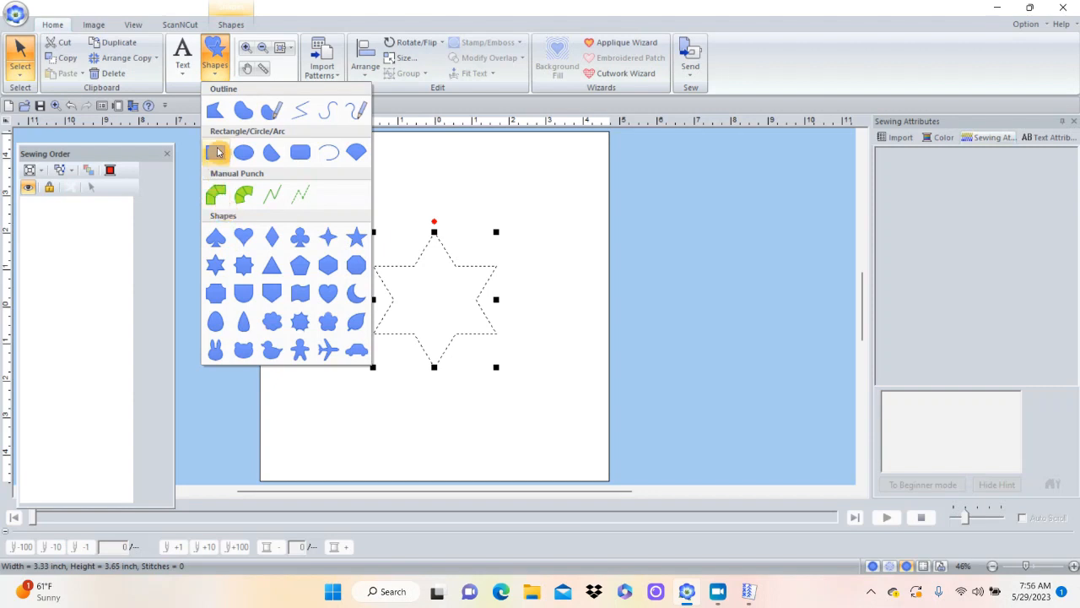
click(216, 152)
click(269, 150)
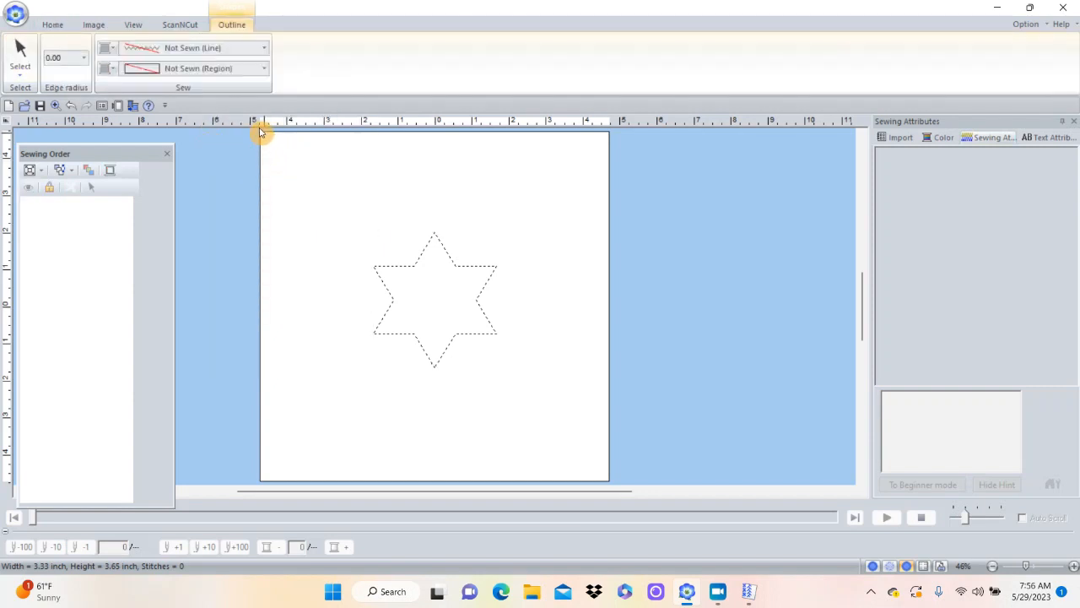
drag(260, 132, 602, 478)
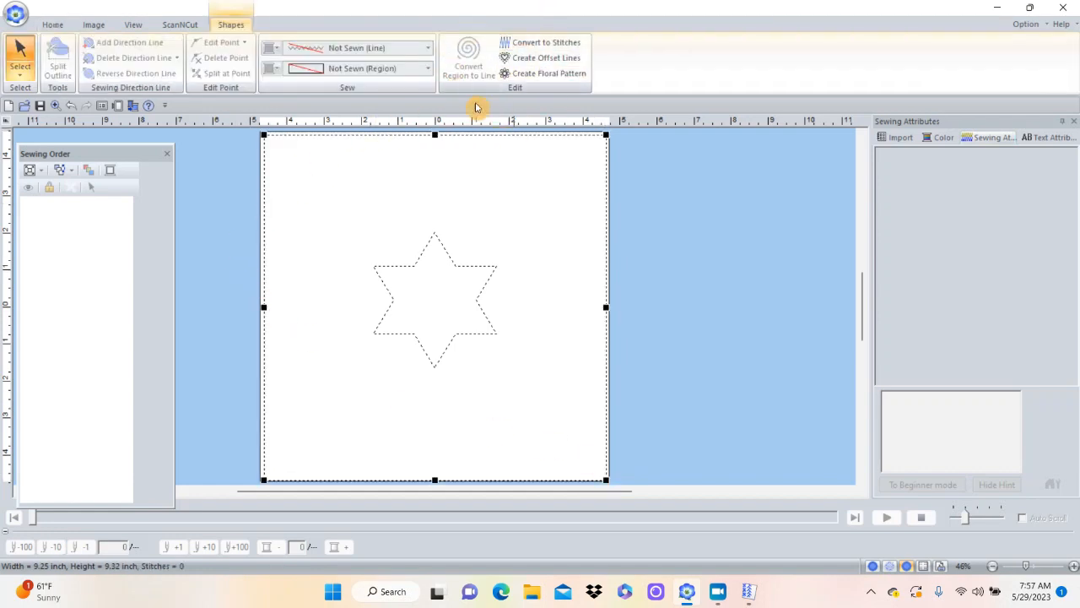
- Select the page-sized rectangle and the star together
click(245, 178)
drag(231, 135, 680, 494)
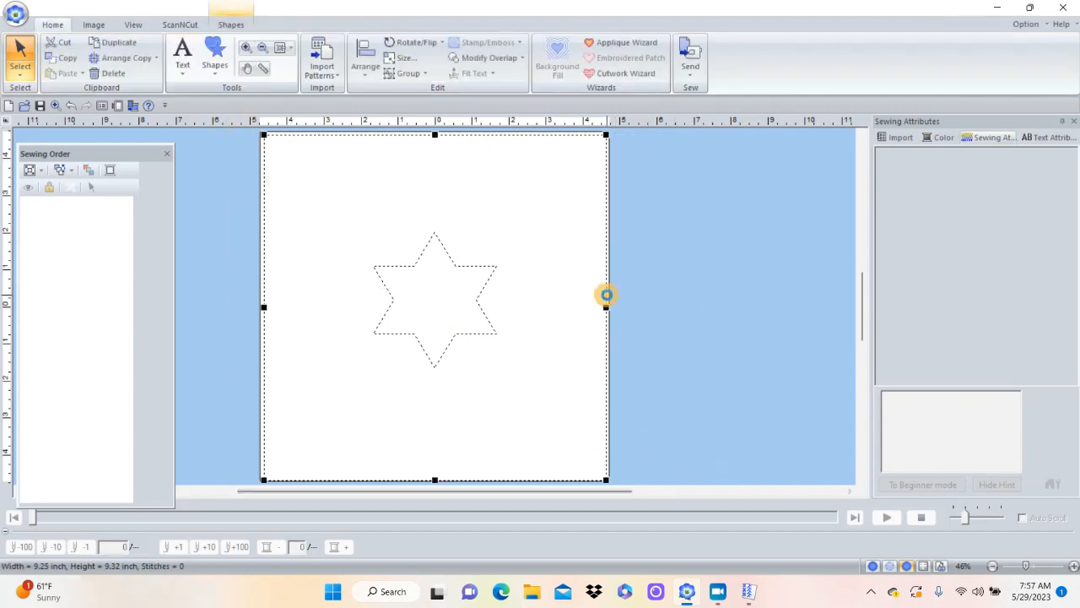